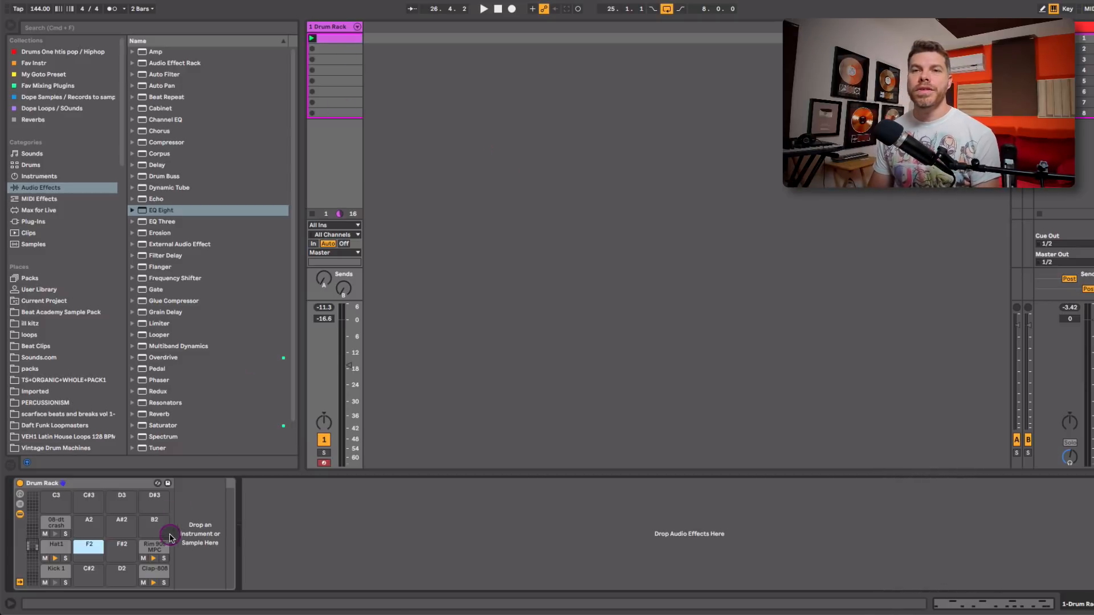
Step: Create an empty clip in the Drum Rack track's second slot and double its loop length to 2 bars
{"action": "double_click", "coordinate": [349, 49]}
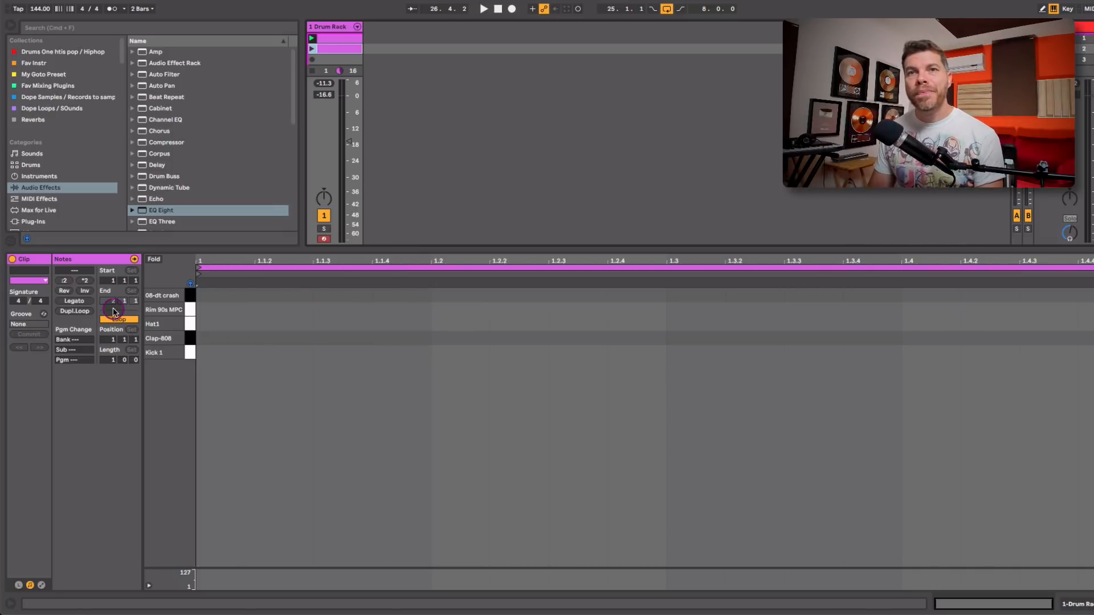
{"action": "left_click", "coordinate": [71, 315]}
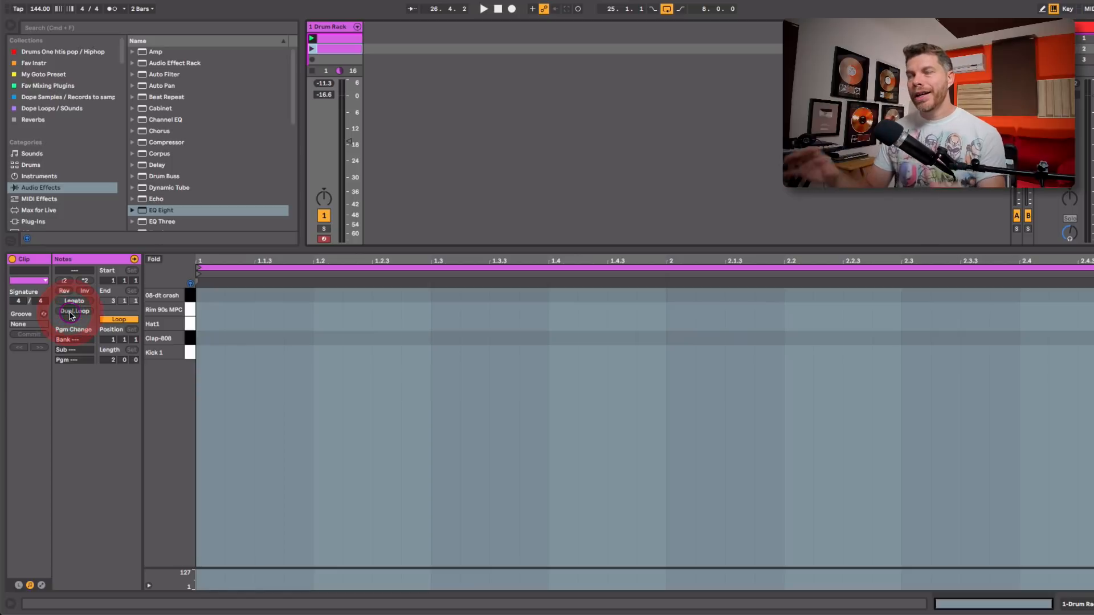
Step: Play back the kick and clap pattern in the first clip and audition the Rim 90s MPC sound
{"action": "left_click", "coordinate": [344, 39]}
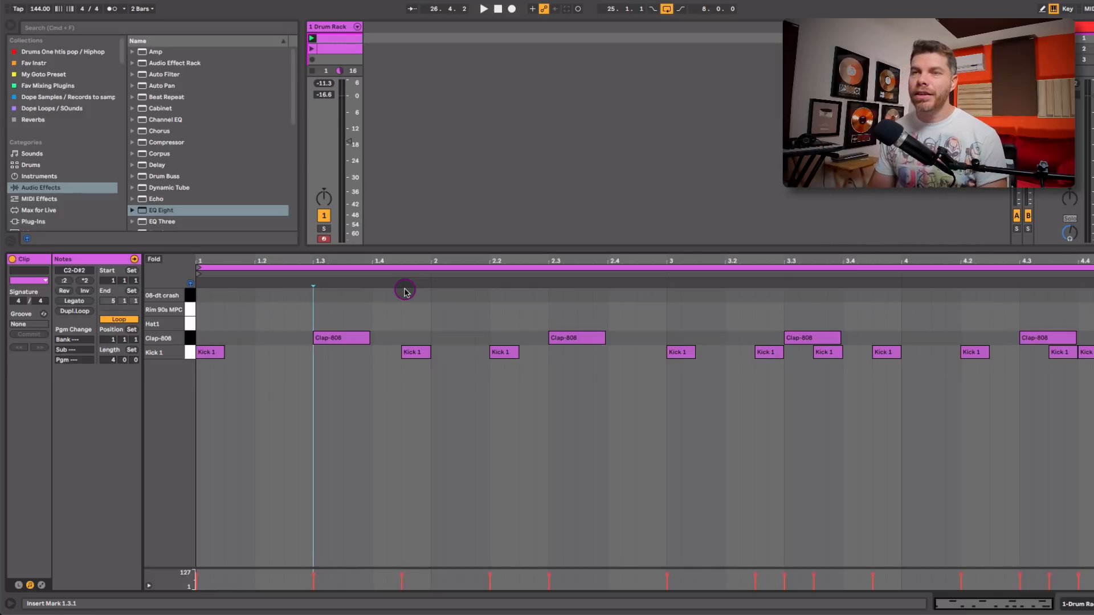
{"action": "key", "text": "space"}
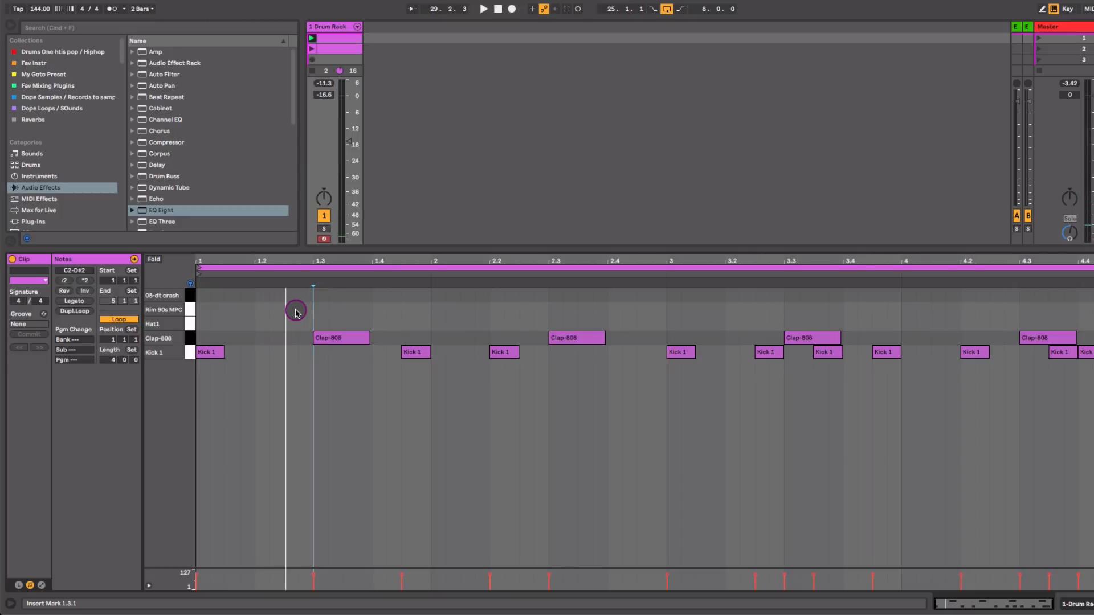
{"action": "left_click", "coordinate": [190, 310]}
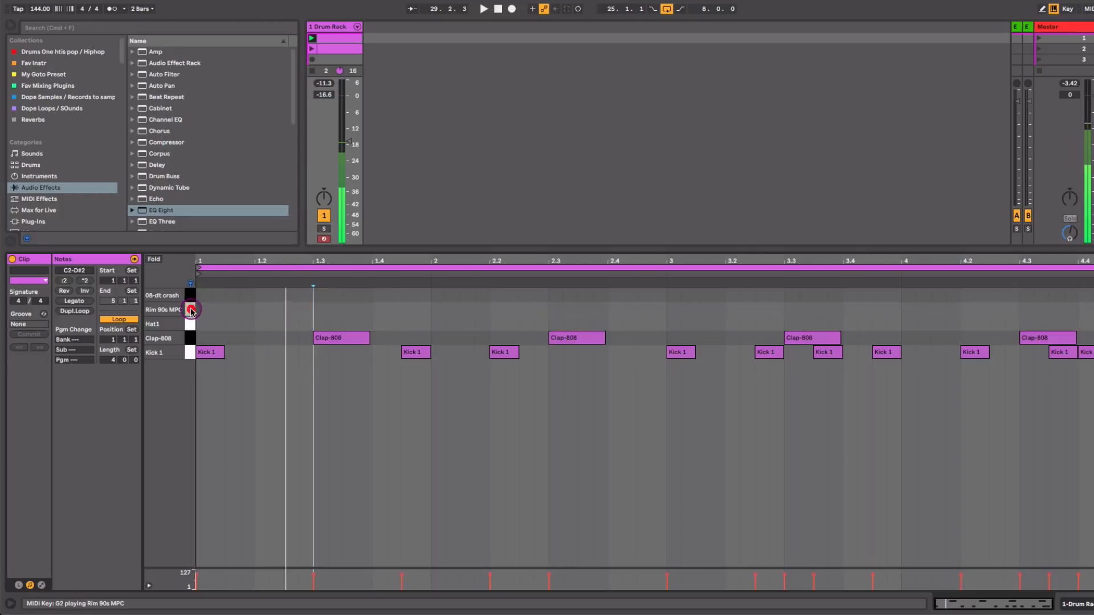
Step: Copy all Clap-808 notes onto the Rim 90s MPC row to layer them, and play the pattern
{"action": "left_click", "coordinate": [193, 340]}
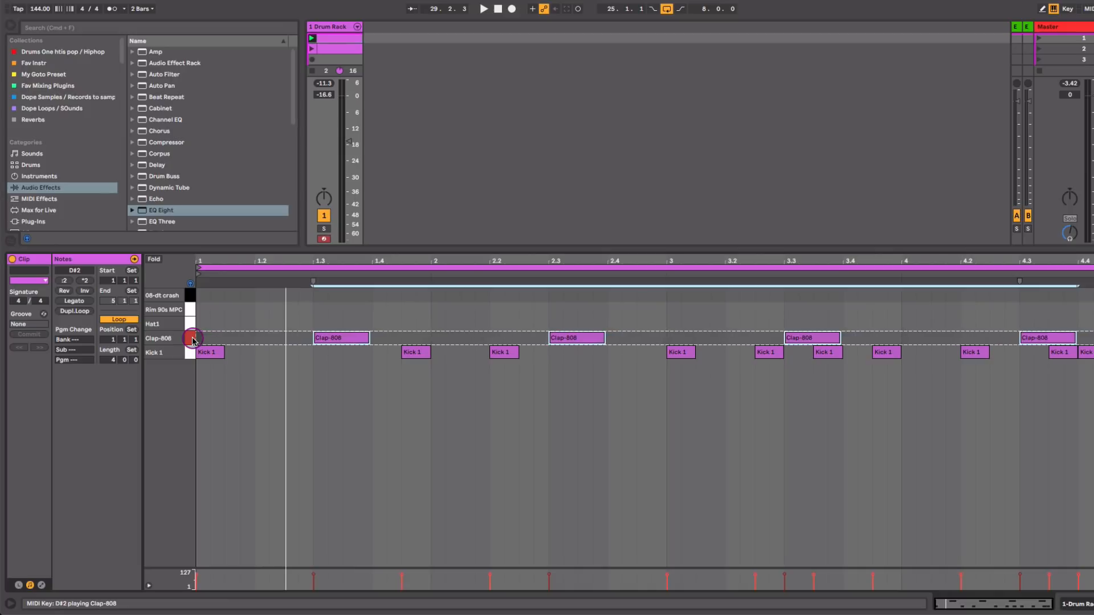
{"action": "left_click", "coordinate": [351, 342]}
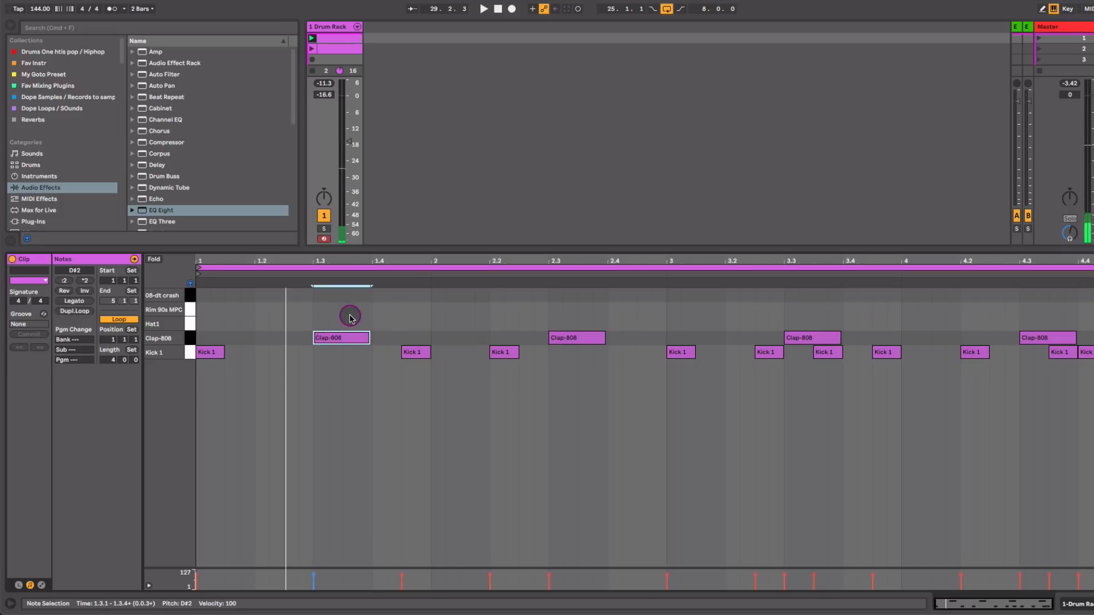
{"action": "left_click", "coordinate": [351, 314]}
{"action": "left_click", "coordinate": [189, 336]}
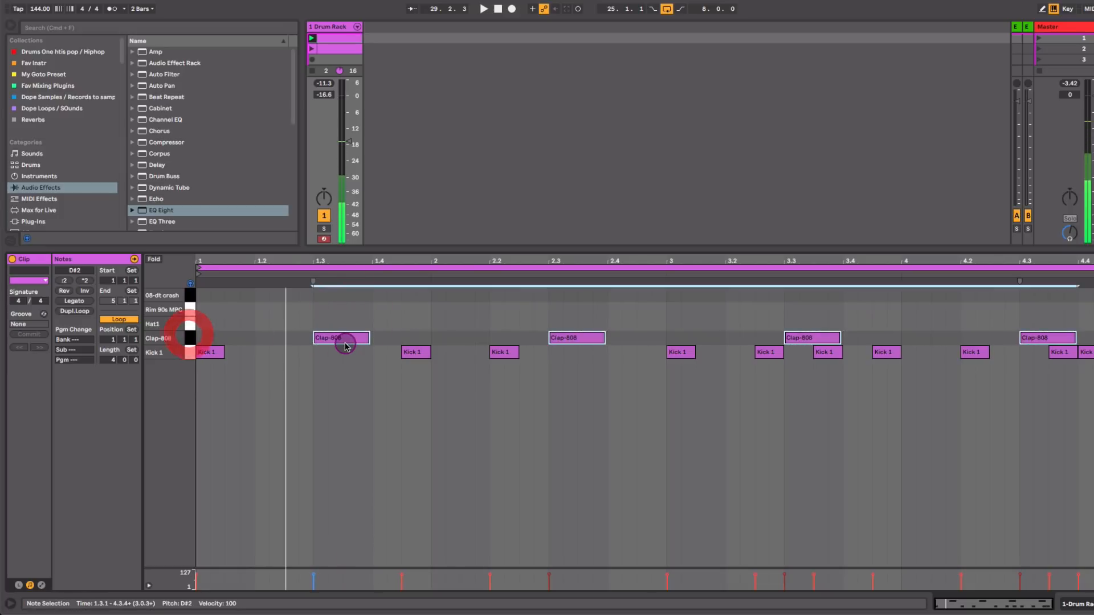
{"action": "left_click_drag", "start_coordinate": [346, 341], "coordinate": [351, 313]}
{"action": "key", "text": "space"}
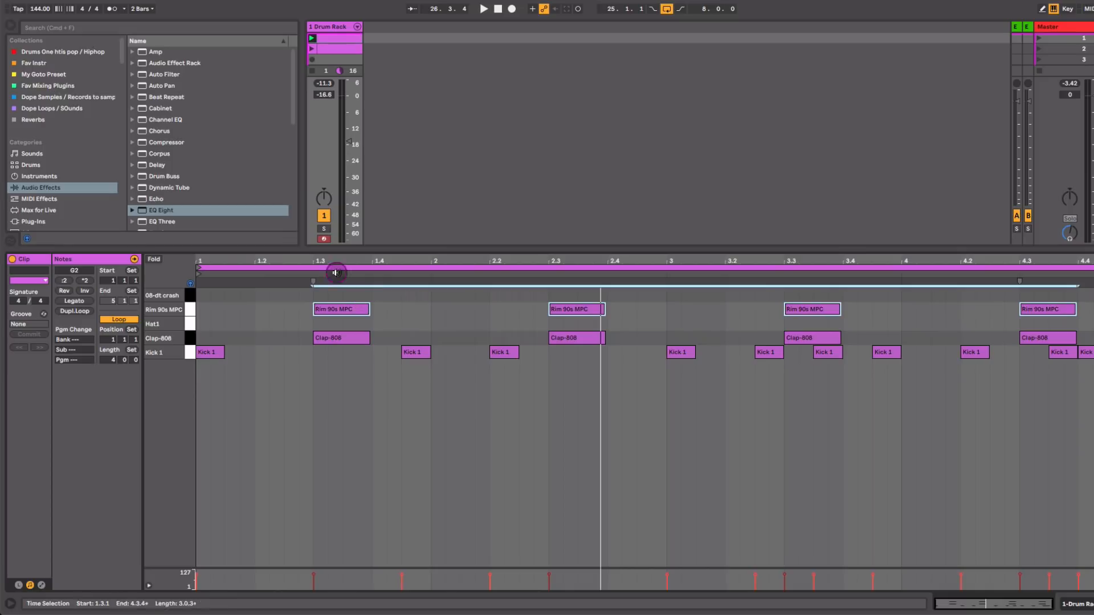
Step: Shift all Rim 90s MPC notes slightly later than the claps, off the grid, and play the pattern
{"action": "left_click", "coordinate": [191, 312]}
{"action": "left_click", "coordinate": [333, 312]}
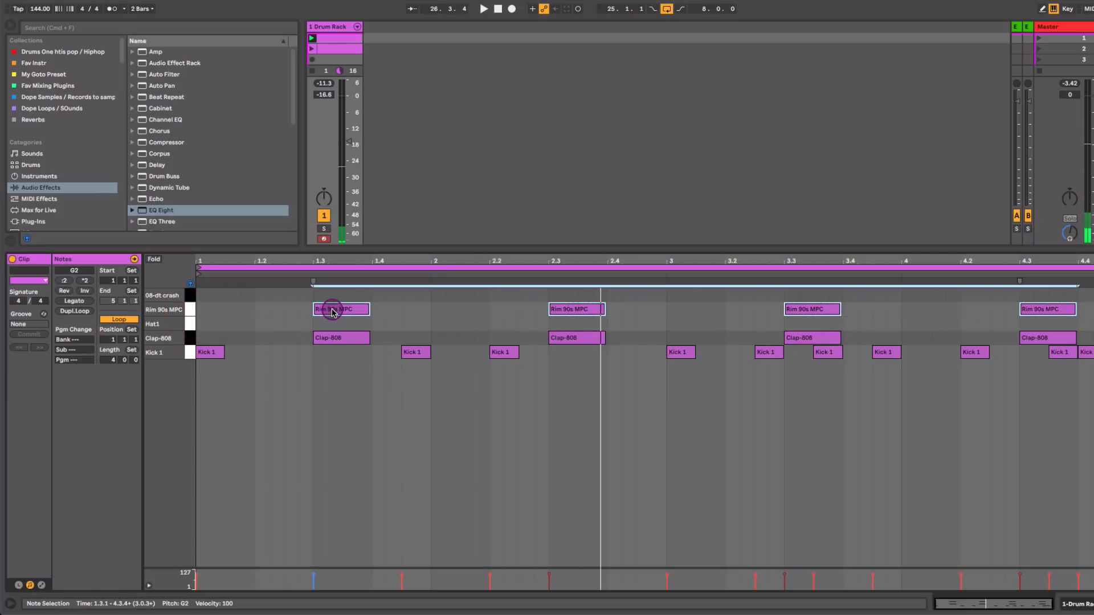
{"action": "left_click_drag", "start_coordinate": [333, 311], "coordinate": [339, 313]}
{"action": "mouse_move", "coordinate": [324, 273]}
{"action": "left_mouse_down"}
{"action": "mouse_move", "coordinate": [323, 294]}
{"action": "mouse_move", "coordinate": [324, 279]}
{"action": "left_mouse_up"}
{"action": "key", "text": "space"}
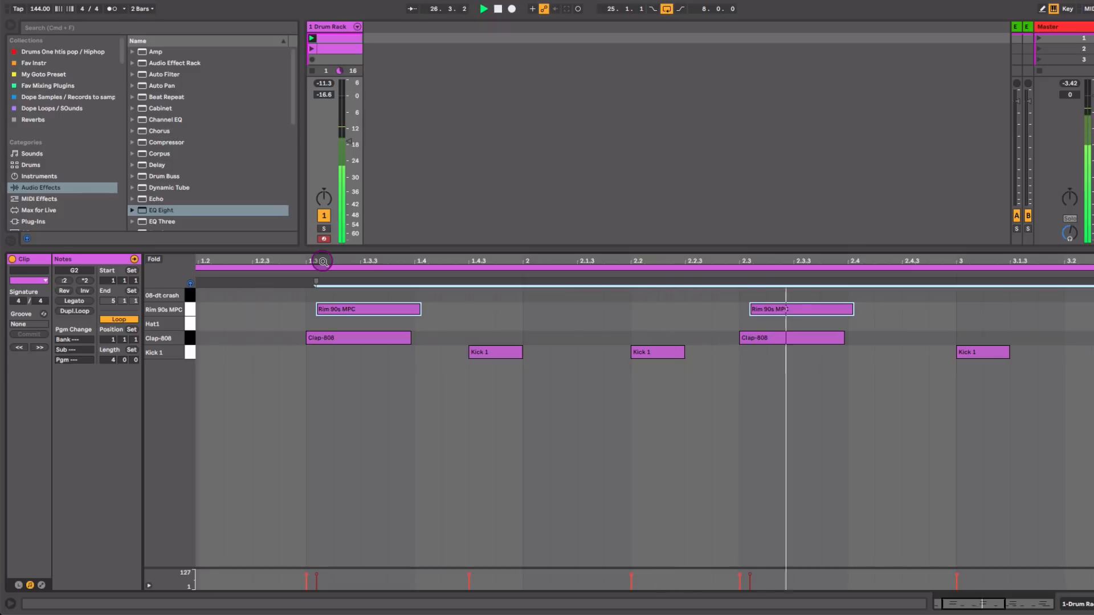
{"action": "left_click_drag", "start_coordinate": [323, 261], "coordinate": [324, 261]}
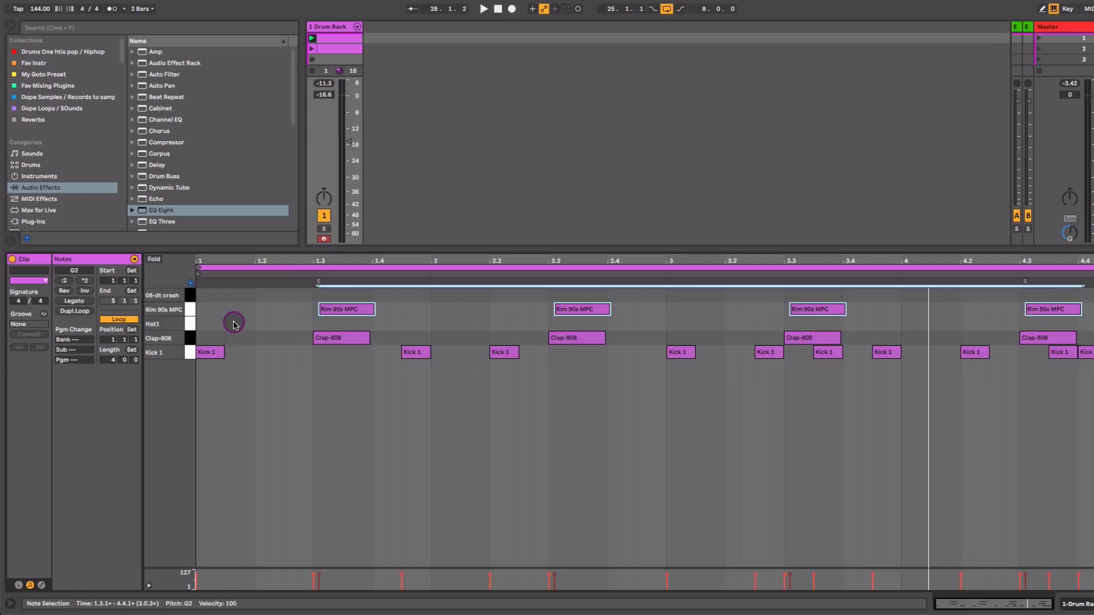
Step: Draw continuous eighth-note Hat1 hits across all four bars of the clip and play the pattern
{"action": "key", "text": "b"}
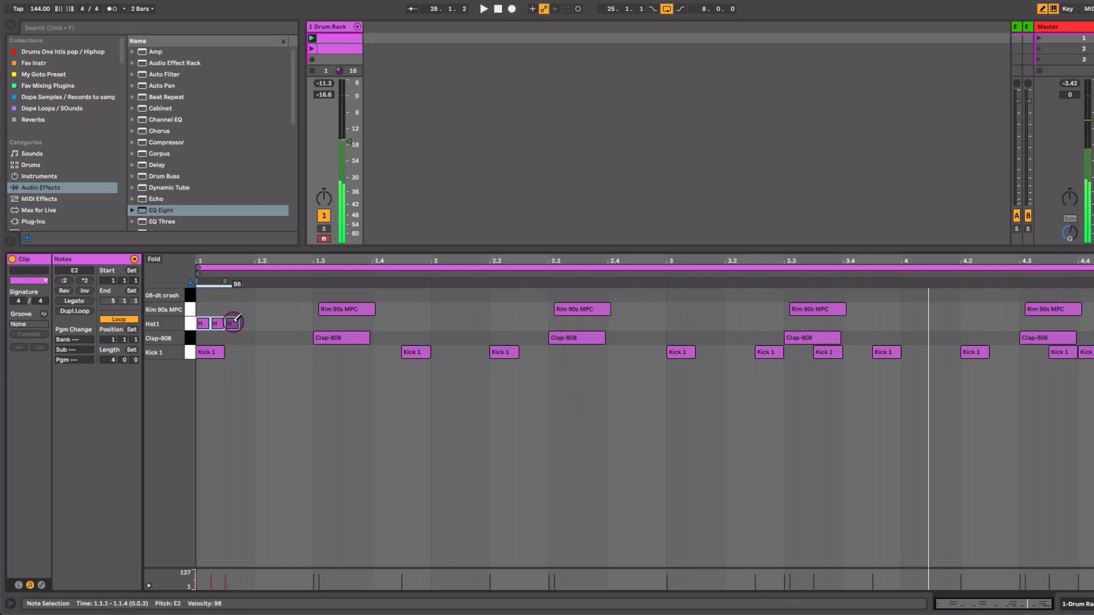
{"action": "left_click", "coordinate": [211, 322]}
{"action": "left_click_drag", "start_coordinate": [202, 323], "coordinate": [274, 323]}
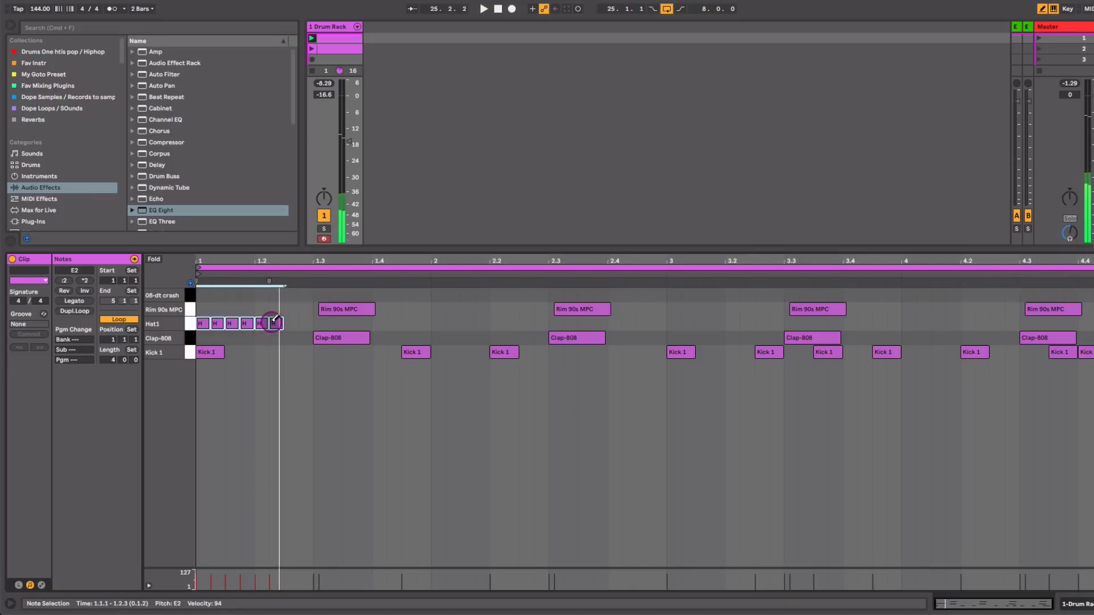
{"action": "left_click", "coordinate": [204, 323]}
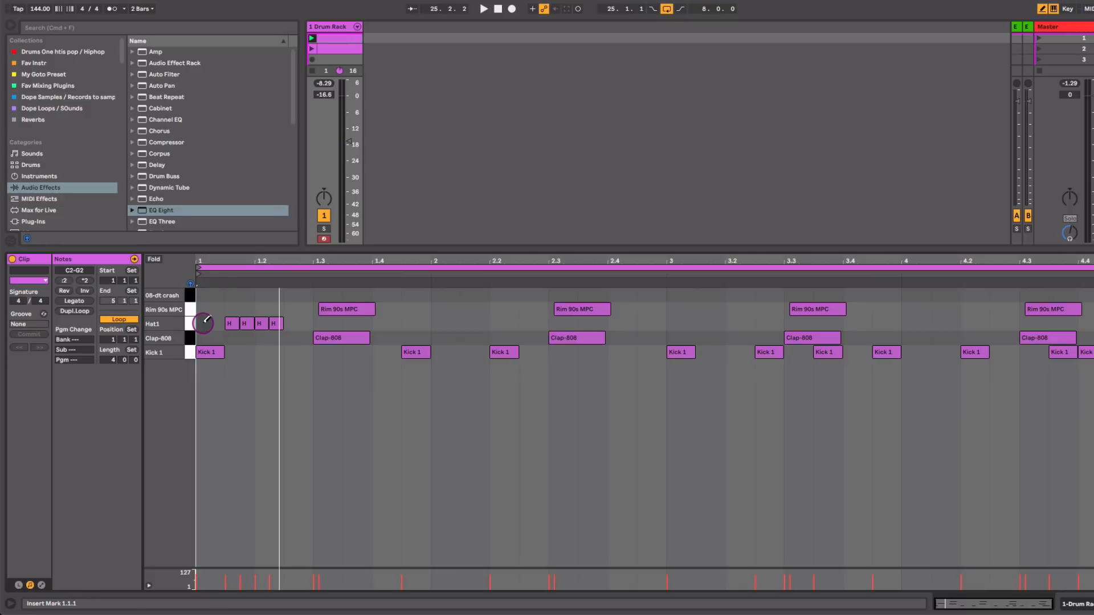
{"action": "left_click_drag", "start_coordinate": [203, 323], "coordinate": [1091, 324]}
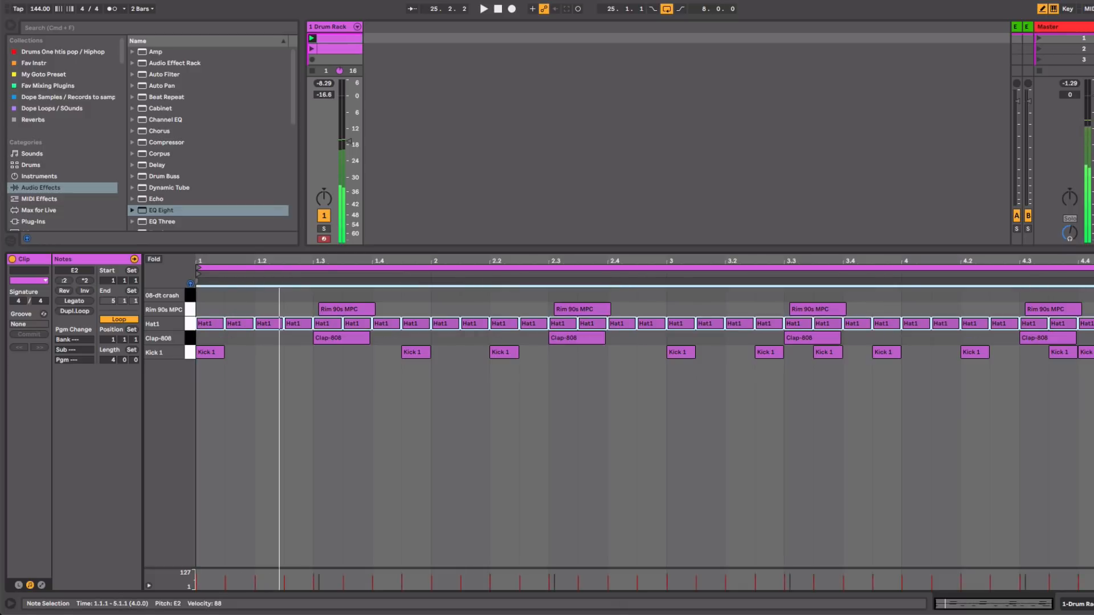
{"action": "key", "text": "space"}
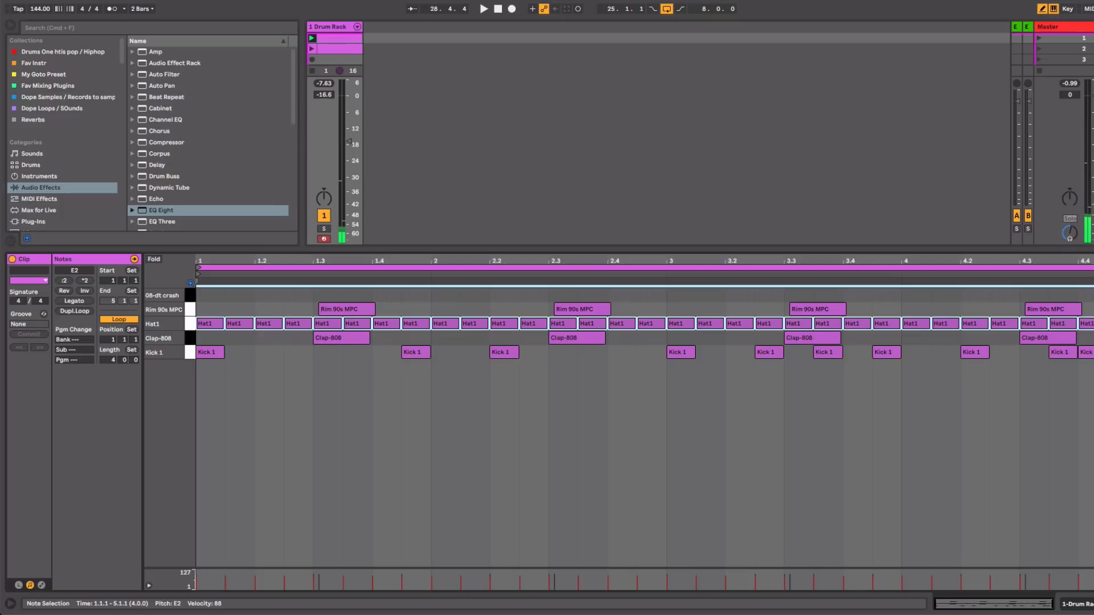
Step: Unfold the Drum Rack track in the mixer to show its individual chains, and start playback
{"action": "left_click", "coordinate": [363, 28]}
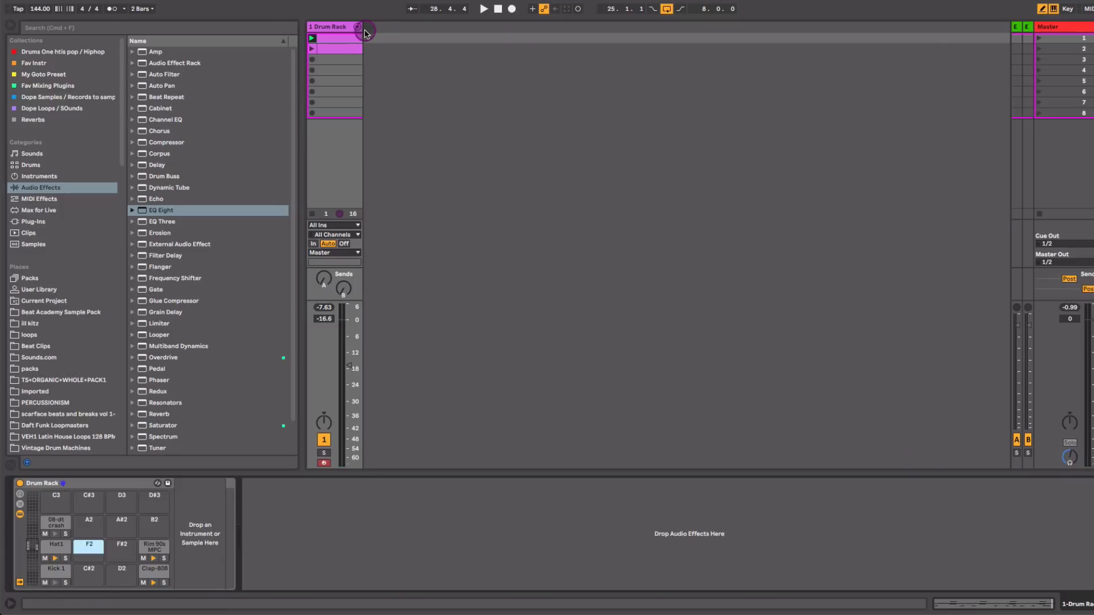
{"action": "left_click", "coordinate": [358, 28]}
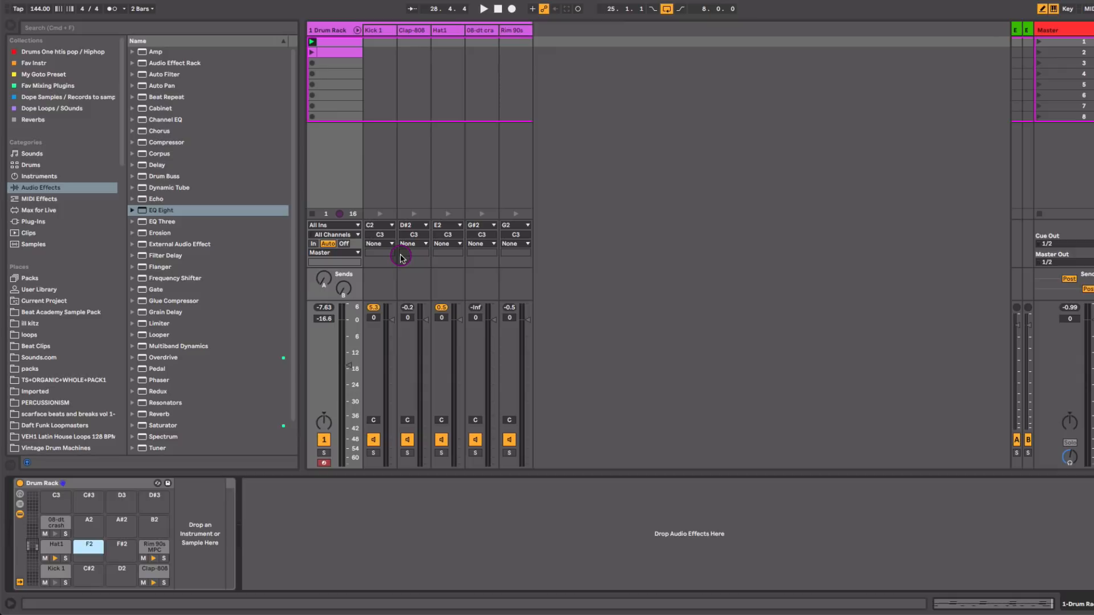
{"action": "key", "text": "space"}
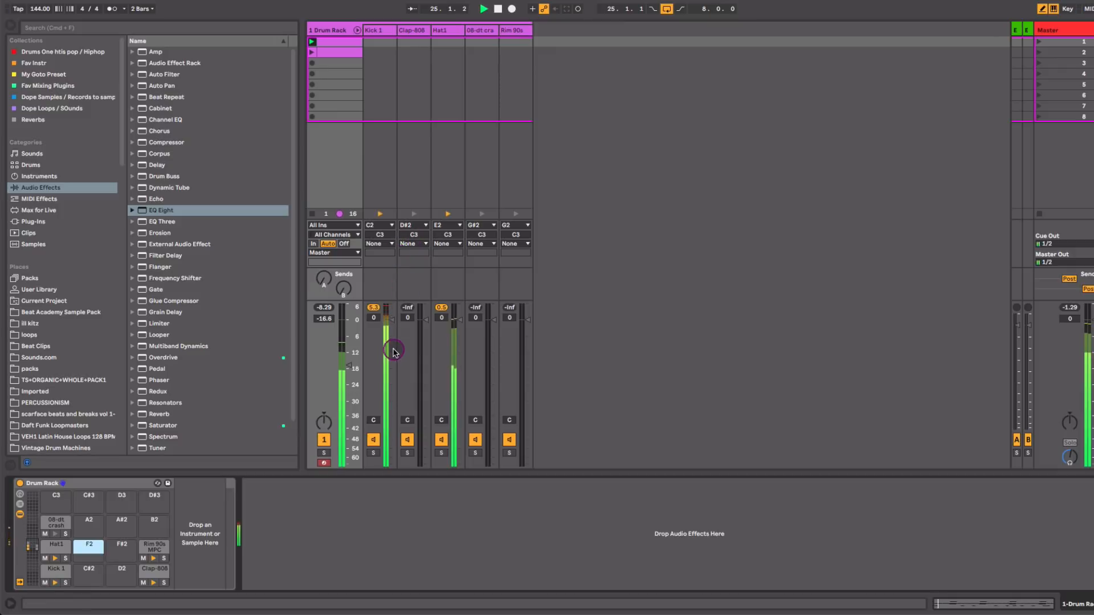
Step: Lower the chain volumes: Kick 1 to about -9.9 dB, Clap-808 to -9.0 dB, Hat1 to -25 dB and Rim 90s MPC to -6.6 dB
{"action": "left_click_drag", "start_coordinate": [392, 323], "coordinate": [392, 344]}
{"action": "left_click_drag", "start_coordinate": [459, 320], "coordinate": [462, 392]}
{"action": "left_click_drag", "start_coordinate": [424, 320], "coordinate": [424, 340]}
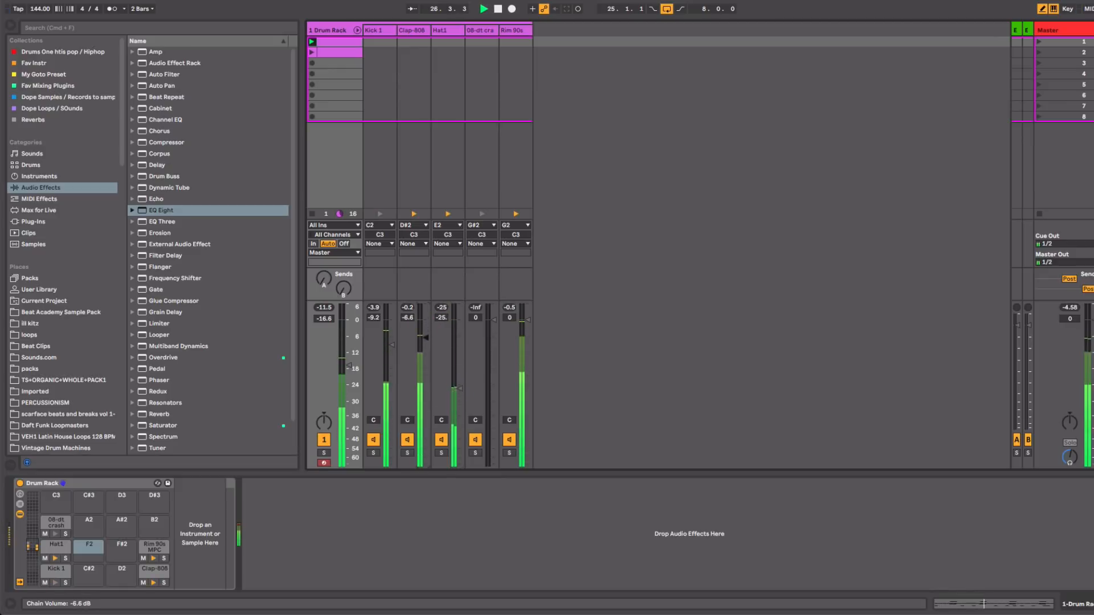
{"action": "left_click_drag", "start_coordinate": [502, 339], "coordinate": [529, 337]}
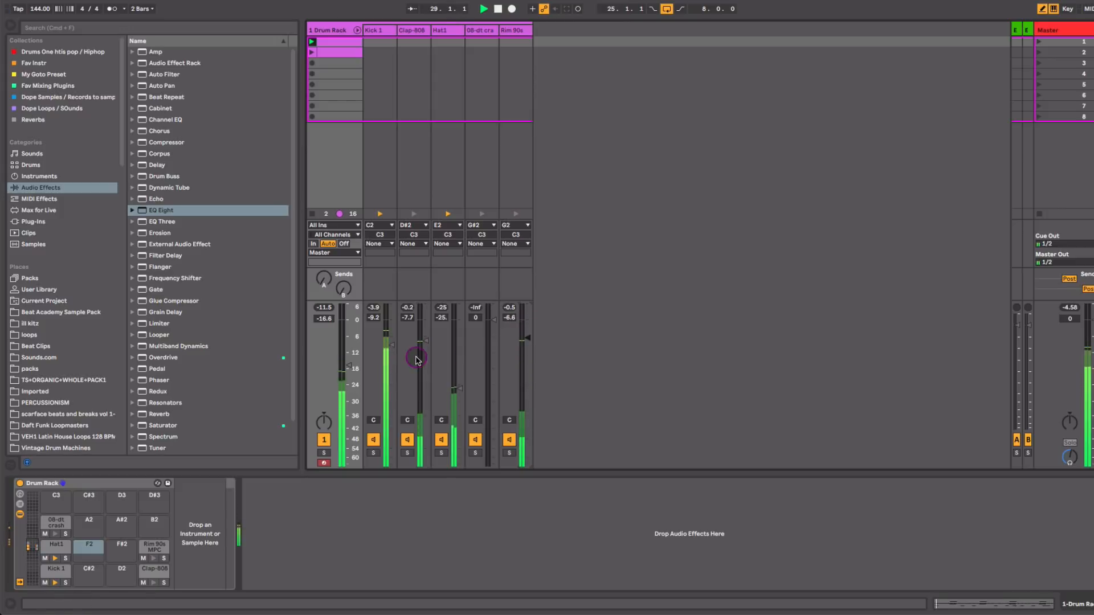
{"action": "left_click_drag", "start_coordinate": [426, 341], "coordinate": [426, 345]}
Step: Set the Drum Rack track volume to -5.9 dB, the Hat1 chain to about -24 dB and the Rim 90s MPC chain to -8.3 dB
{"action": "left_click_drag", "start_coordinate": [349, 366], "coordinate": [349, 336]}
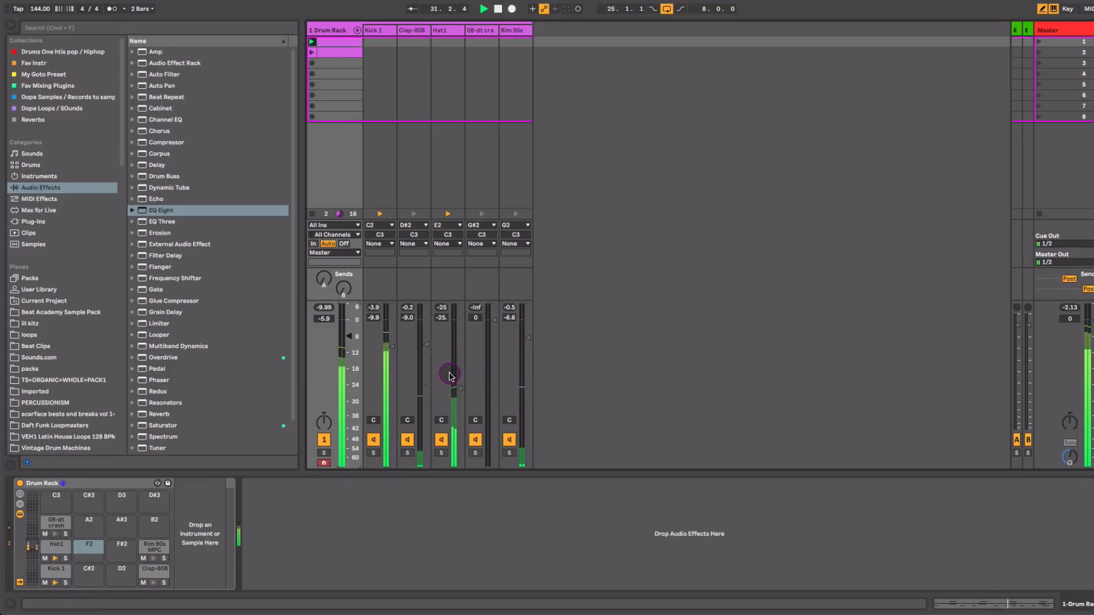
{"action": "left_click_drag", "start_coordinate": [459, 388], "coordinate": [461, 392]}
{"action": "key", "text": "space"}
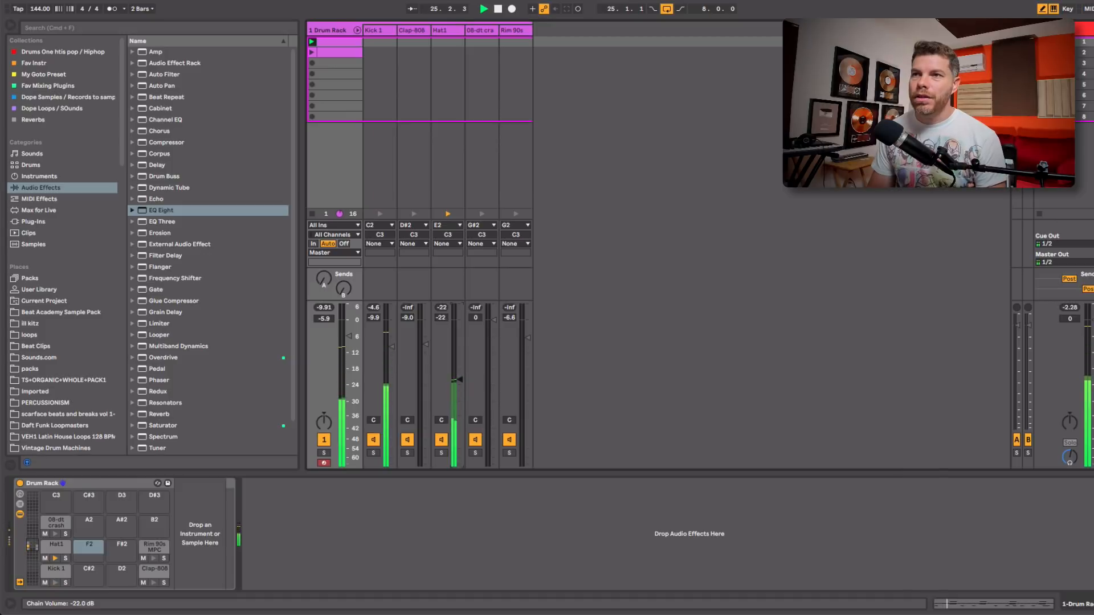
{"action": "left_click_drag", "start_coordinate": [528, 338], "coordinate": [526, 343]}
{"action": "key", "text": "space"}
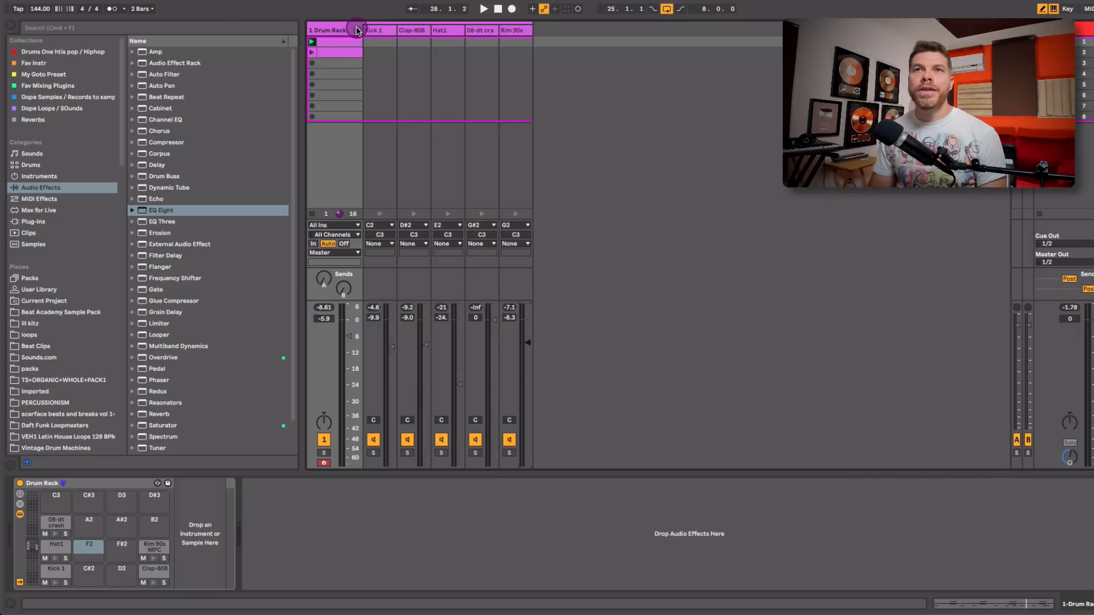
Step: Search the whole browser library for "cricket" across all results
{"action": "left_click", "coordinate": [121, 28]}
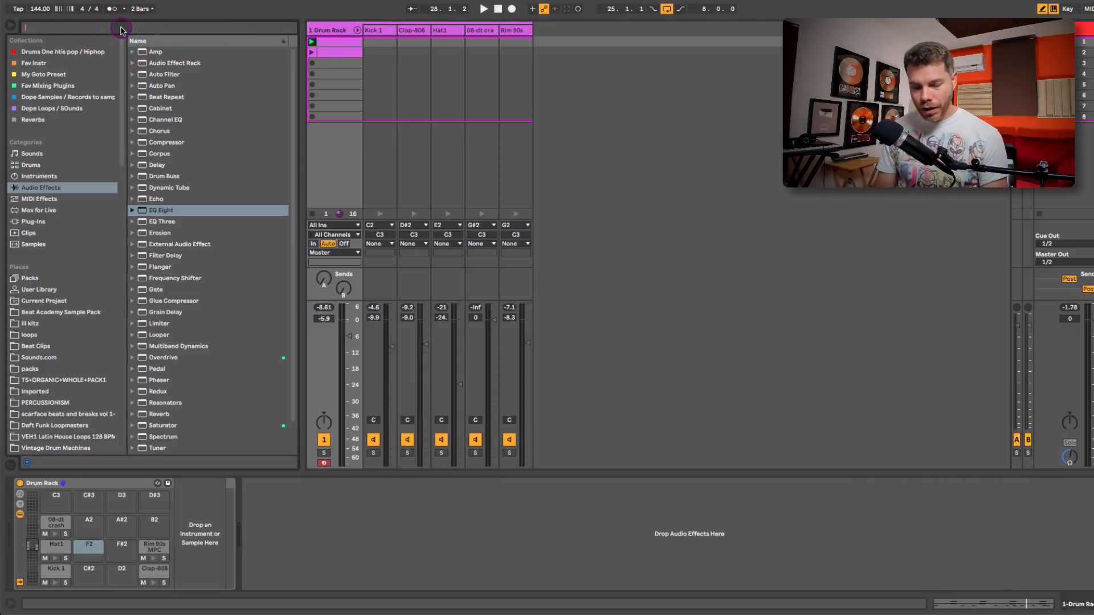
{"action": "type", "text": "cricket"}
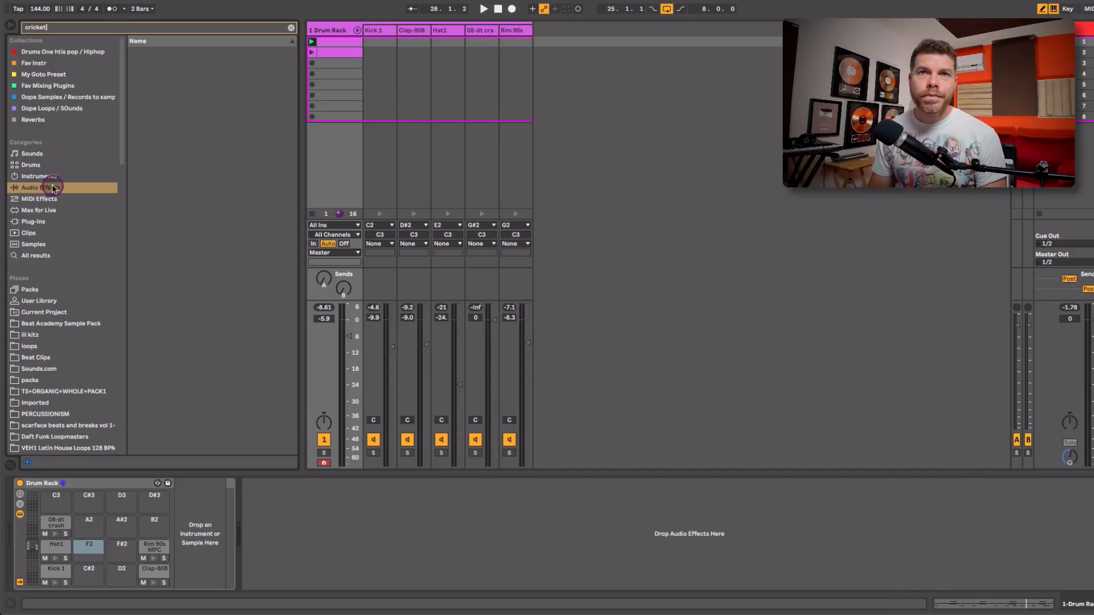
{"action": "left_click", "coordinate": [40, 256]}
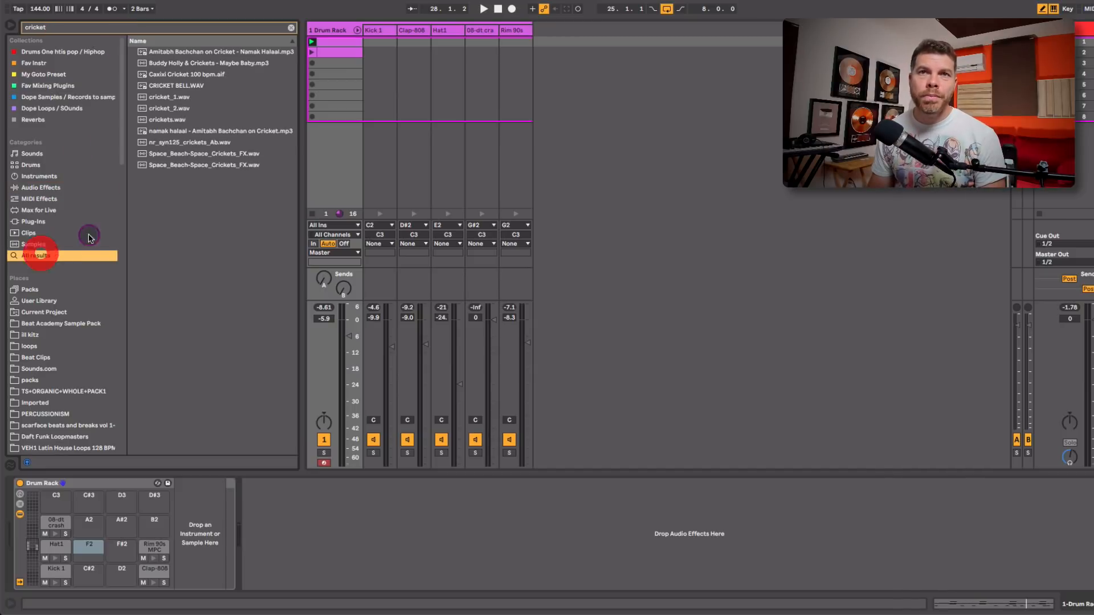
Step: Audition the cricket samples and load crickets.wav onto the Drum Rack's empty F2 pad
{"action": "left_click", "coordinate": [180, 108]}
{"action": "left_click", "coordinate": [178, 98]}
{"action": "left_click", "coordinate": [177, 87]}
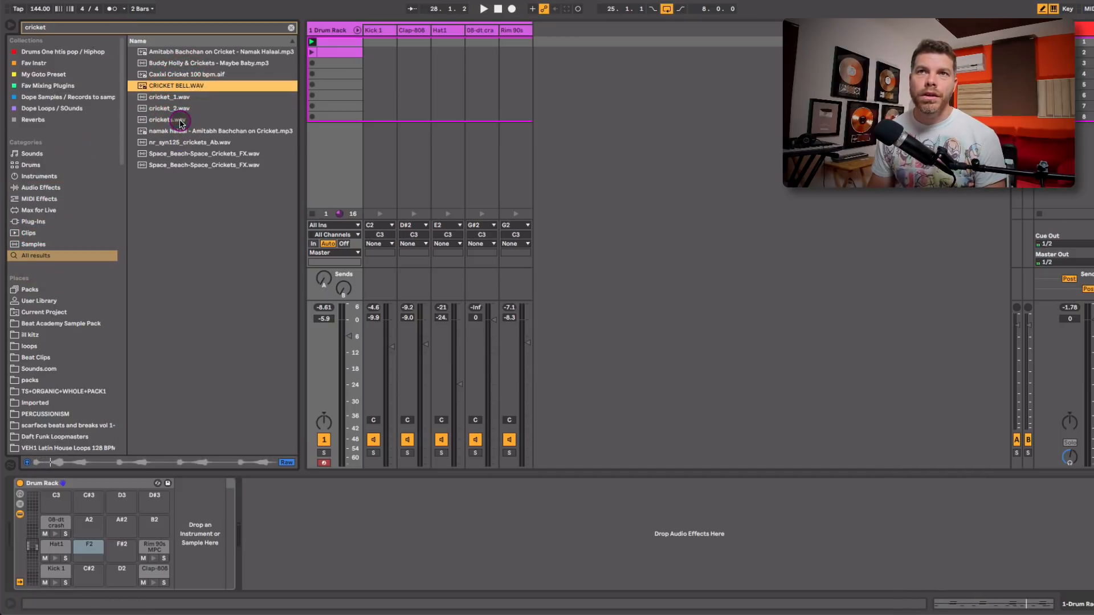
{"action": "left_click", "coordinate": [180, 122]}
{"action": "left_click", "coordinate": [173, 123]}
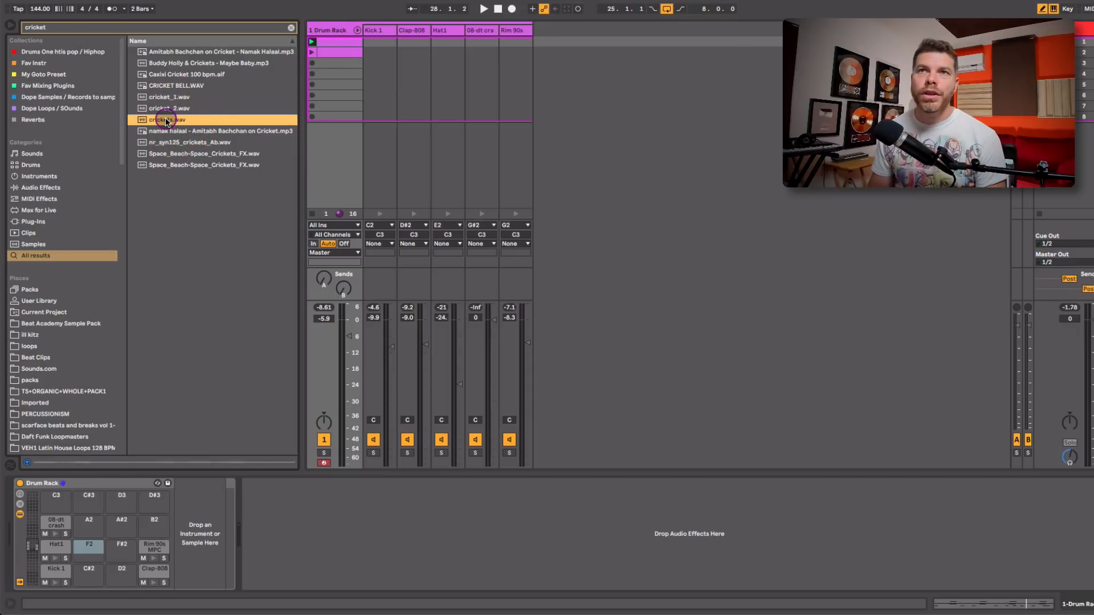
{"action": "left_click_drag", "start_coordinate": [158, 428], "coordinate": [90, 548]}
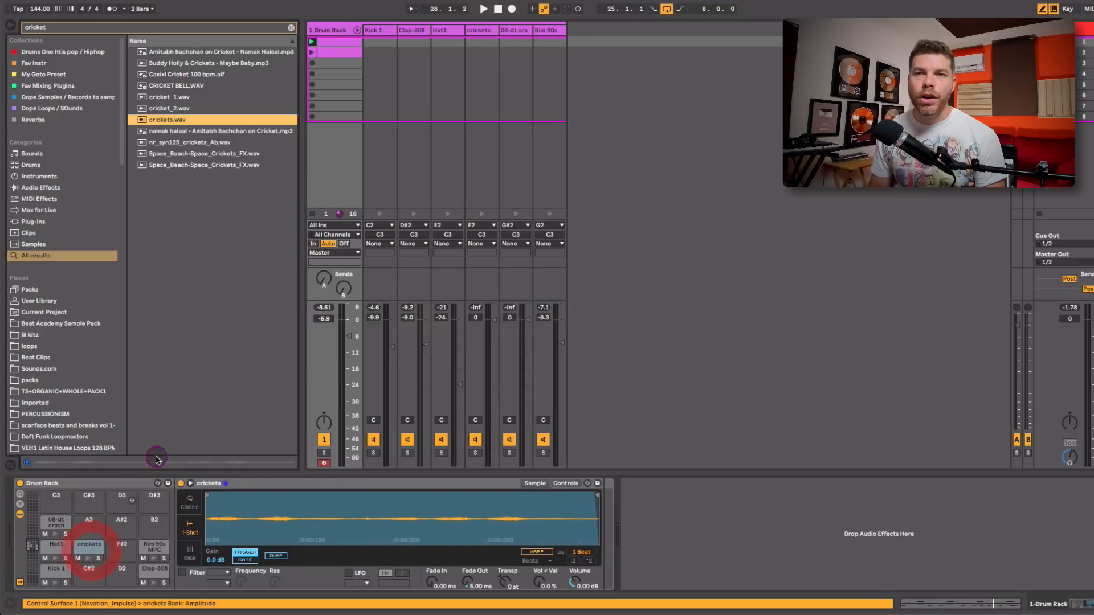
Step: Open the first Drum Rack clip and copy all the Hat1 notes onto the crickets row
{"action": "double_click", "coordinate": [351, 46]}
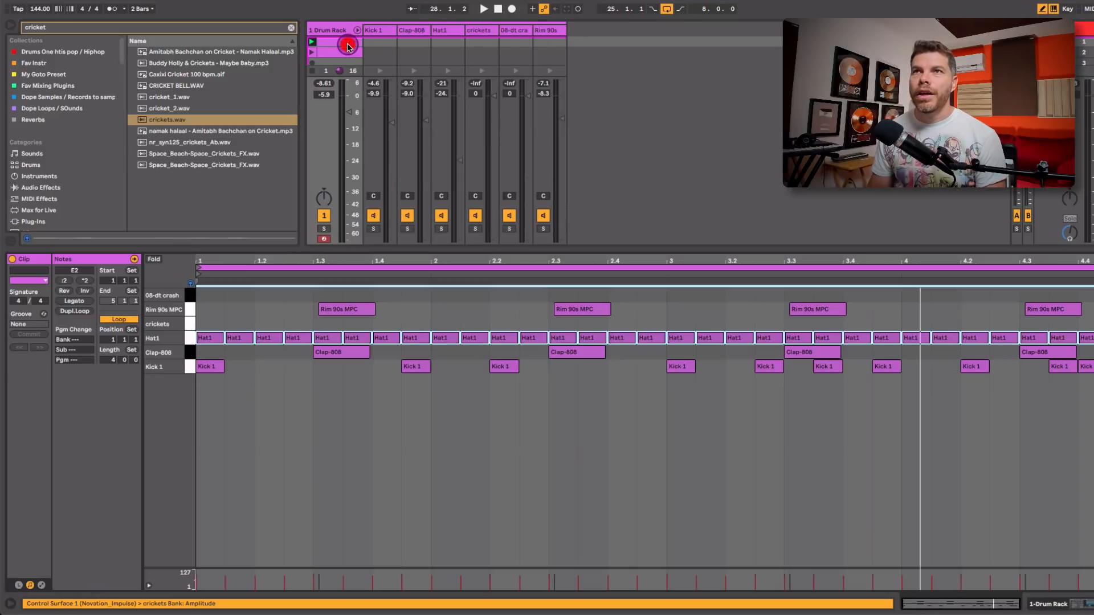
{"action": "left_click", "coordinate": [185, 329]}
{"action": "left_click", "coordinate": [191, 335]}
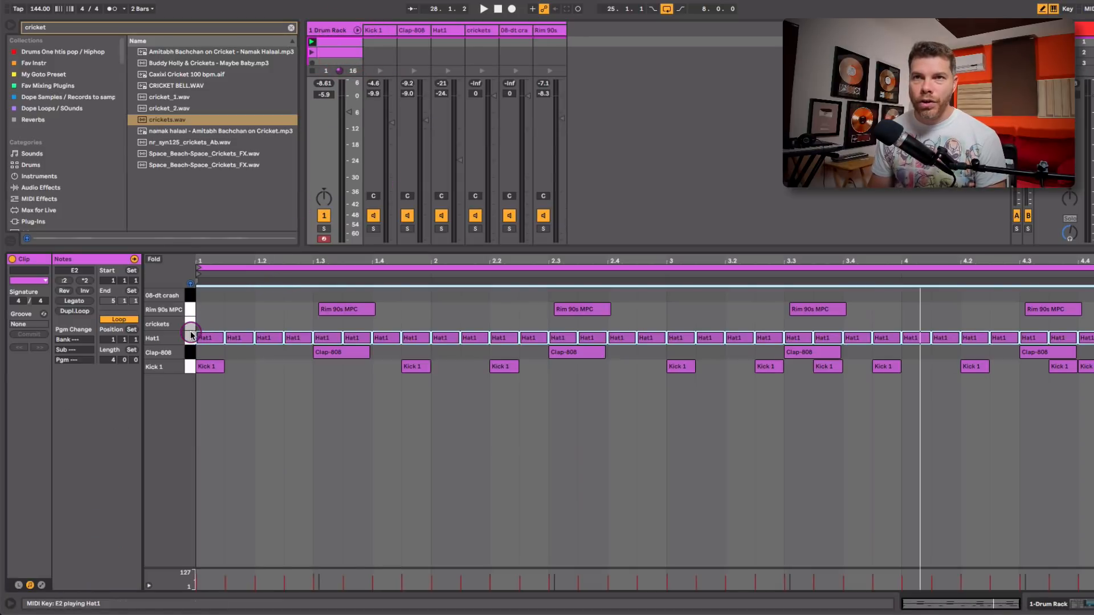
{"action": "left_click", "coordinate": [191, 336]}
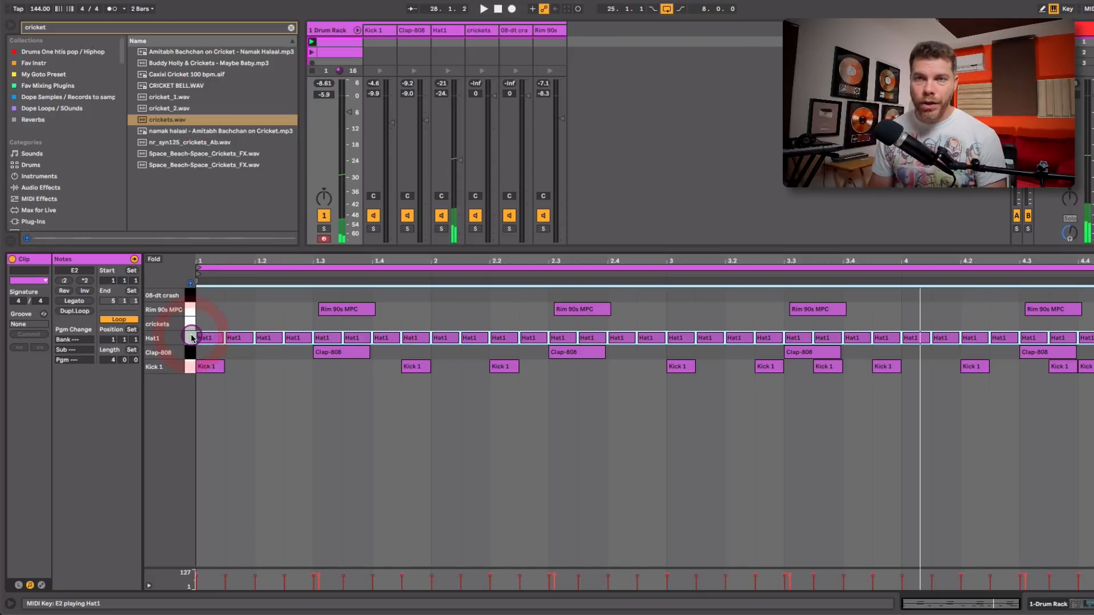
{"action": "left_click", "coordinate": [205, 337]}
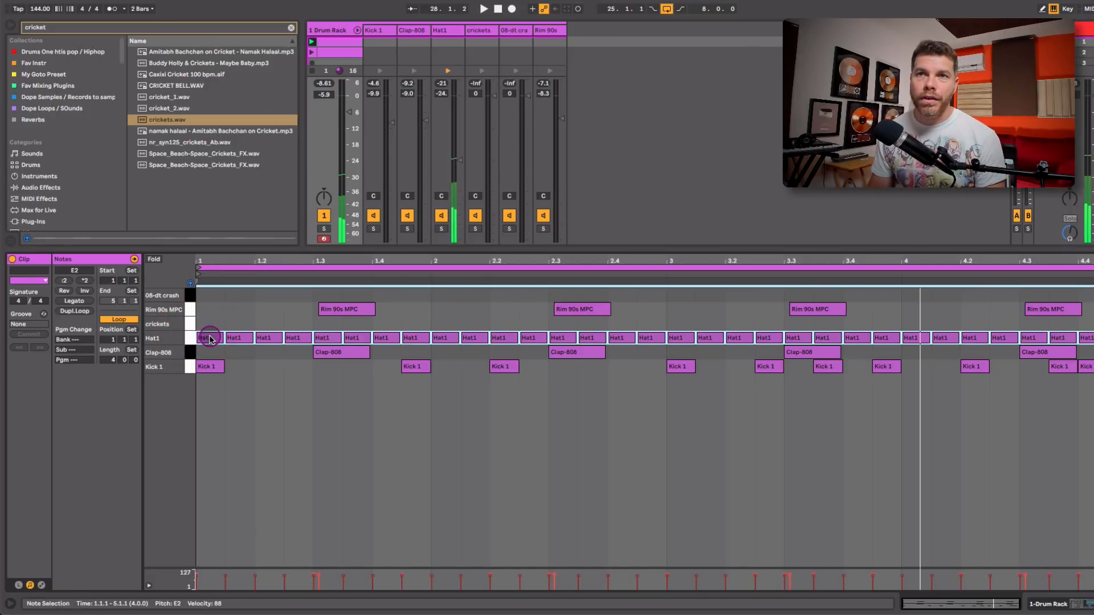
{"action": "left_click", "coordinate": [209, 336]}
{"action": "left_click", "coordinate": [407, 308]}
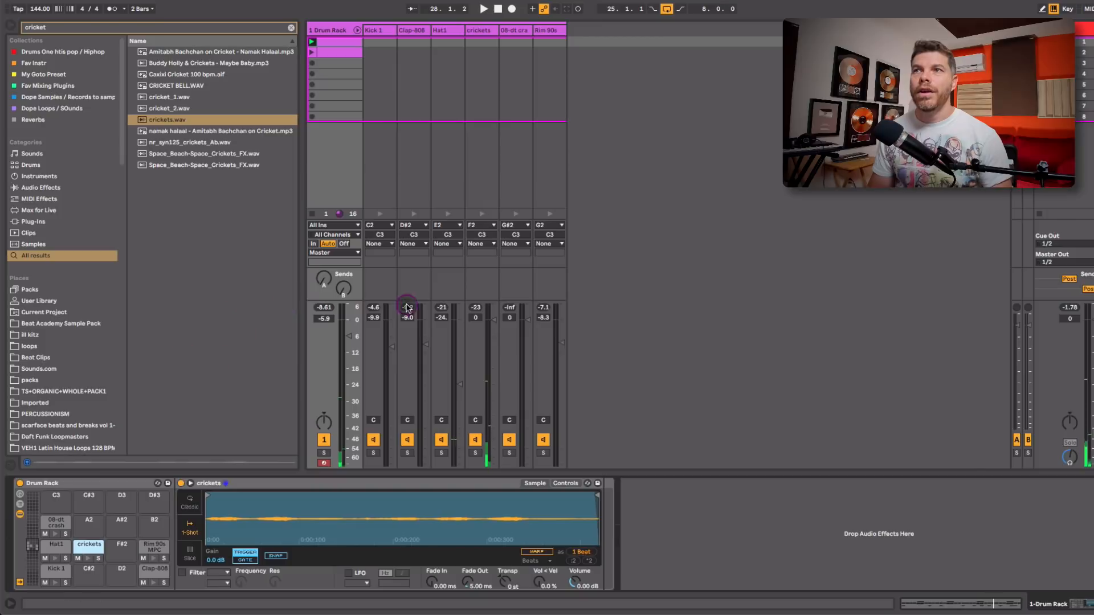
Step: Solo the crickets chain and audition its Simpler in 1-Shot and Classic playback modes, settling on Classic
{"action": "left_click", "coordinate": [478, 440]}
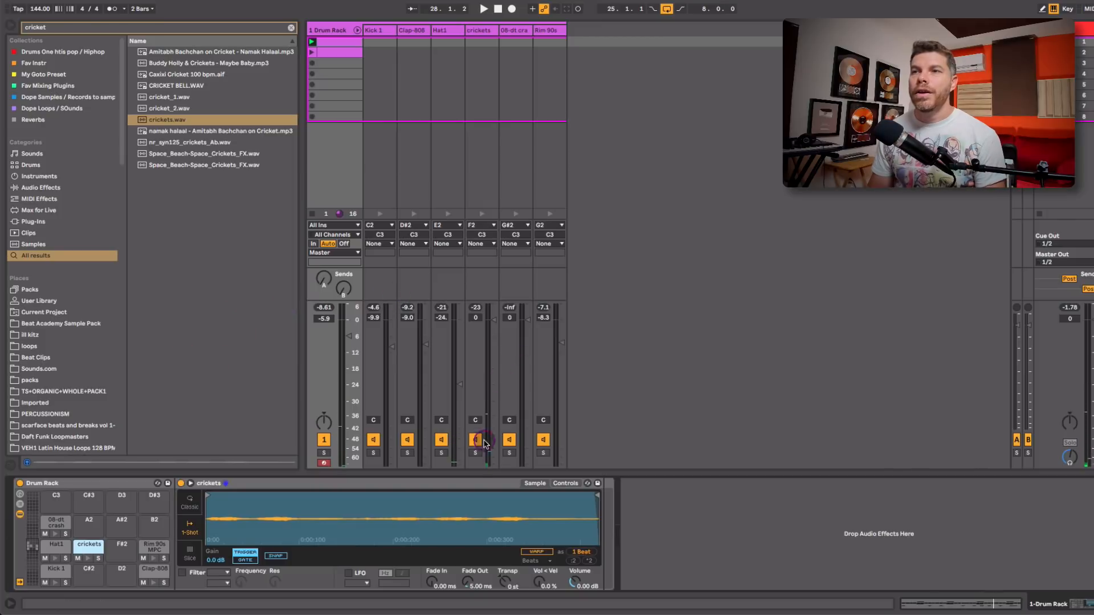
{"action": "left_click", "coordinate": [476, 453]}
{"action": "key", "text": "space"}
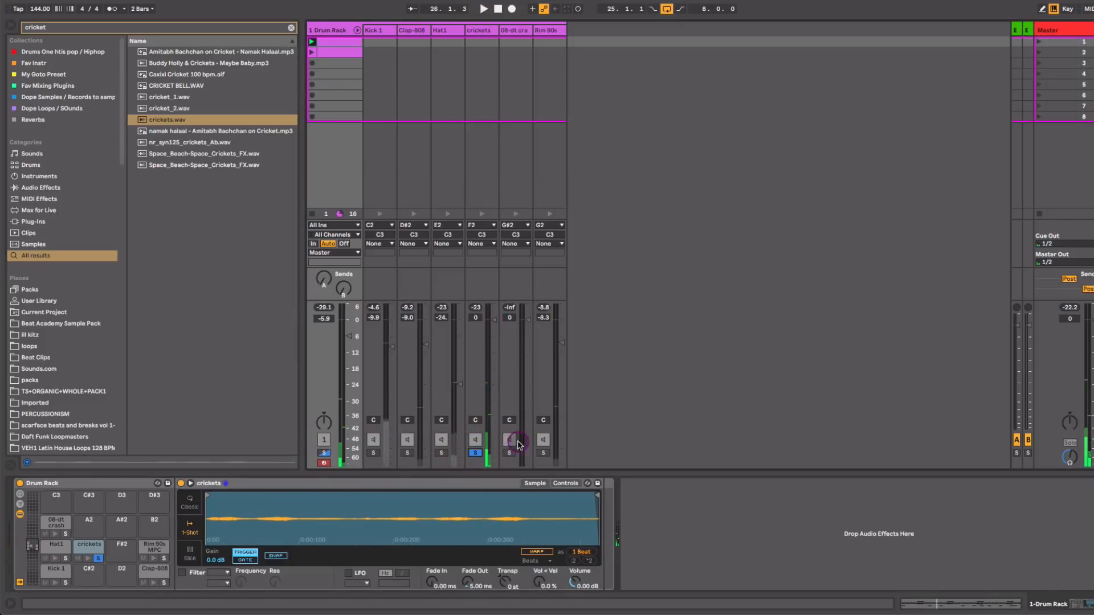
{"action": "left_click", "coordinate": [193, 523]}
{"action": "left_click", "coordinate": [190, 502]}
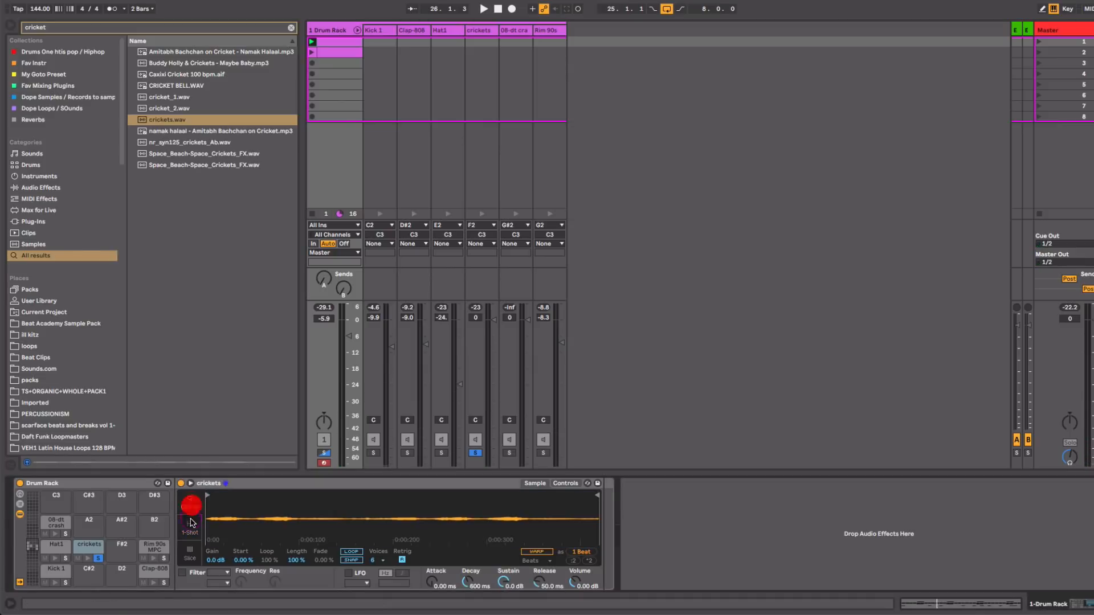
{"action": "left_click", "coordinate": [191, 501]}
{"action": "left_click", "coordinate": [191, 522]}
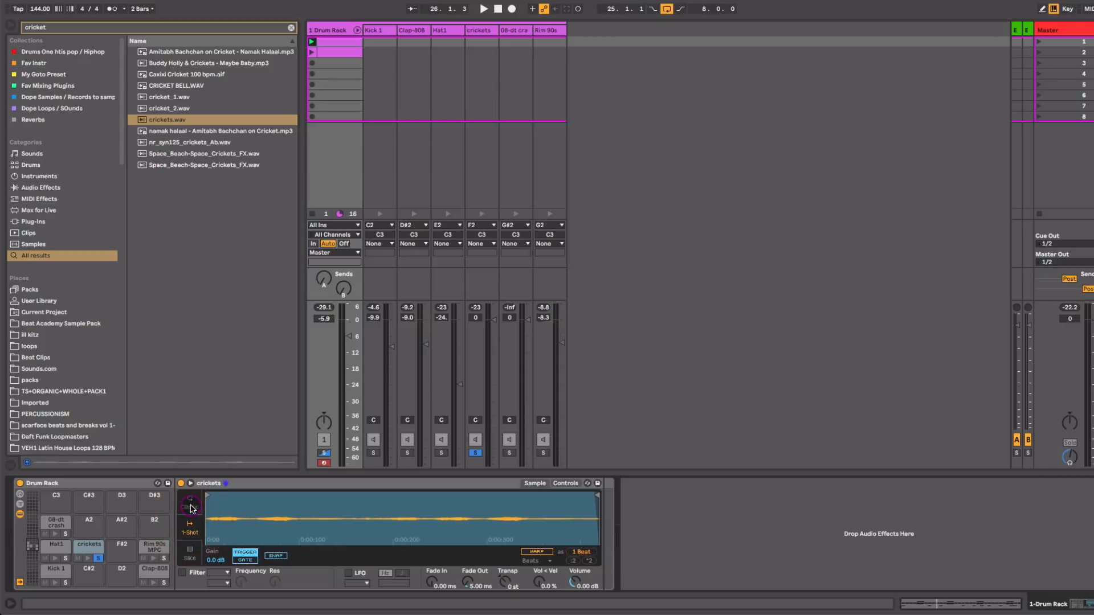
{"action": "left_click", "coordinate": [190, 504]}
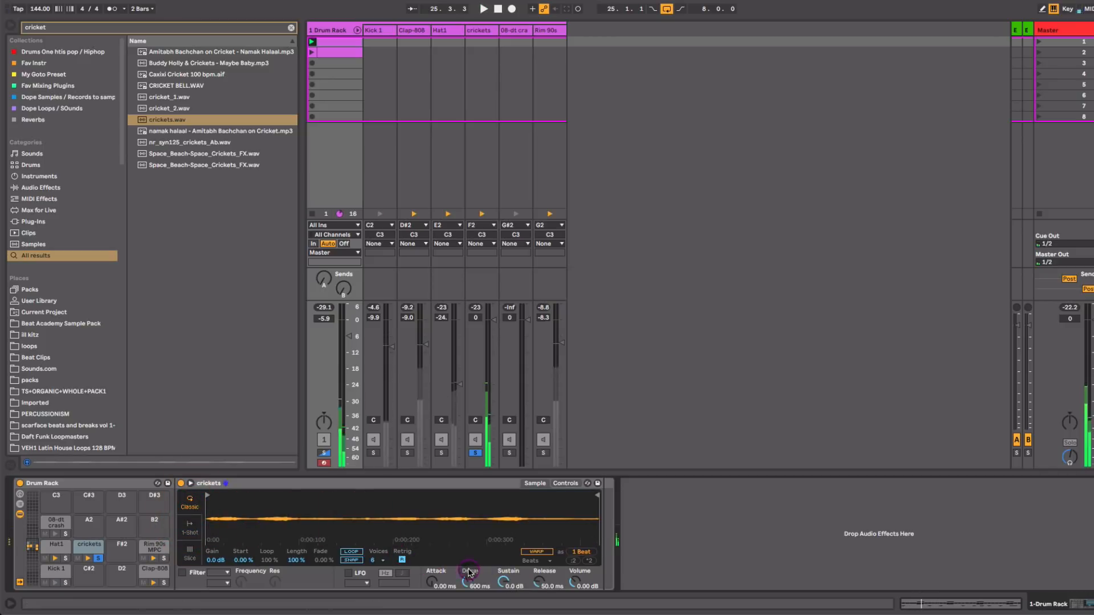
{"action": "key", "text": "space"}
Step: Try a crickets sustain of -4.1 dB, and enable a high-pass filter on the sample at about 902 Hz
{"action": "left_click_drag", "start_coordinate": [504, 582], "coordinate": [503, 576]}
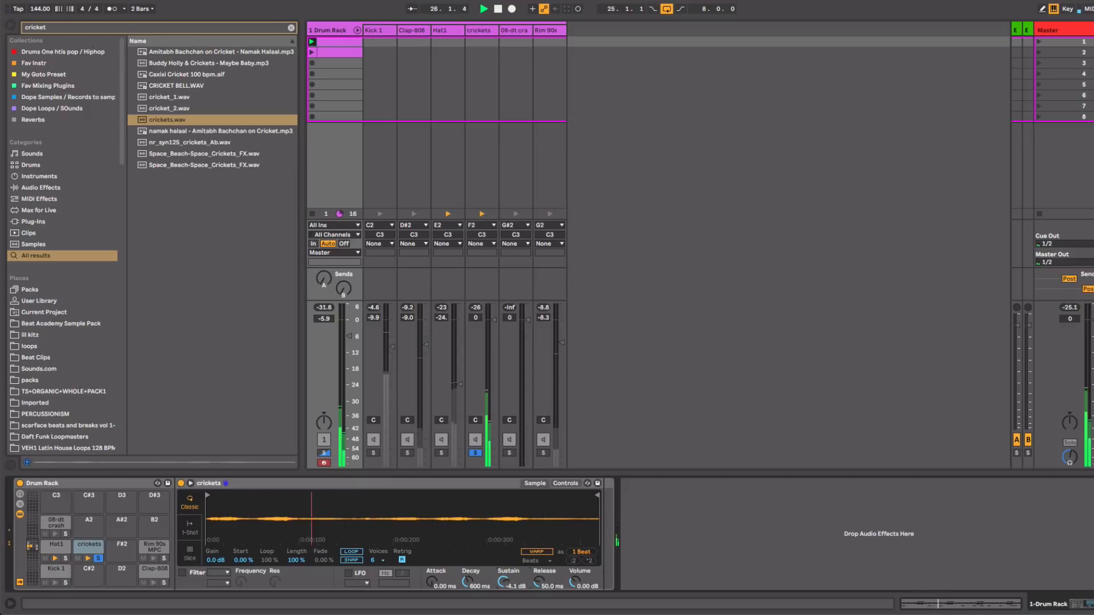
{"action": "key", "text": "space"}
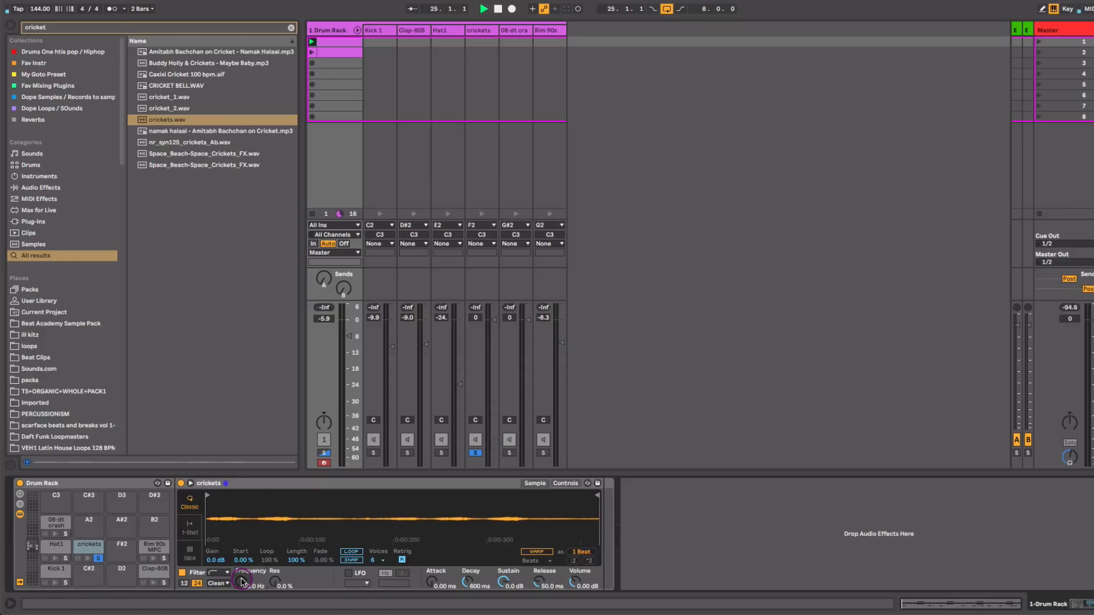
{"action": "left_click_drag", "start_coordinate": [242, 582], "coordinate": [242, 527]}
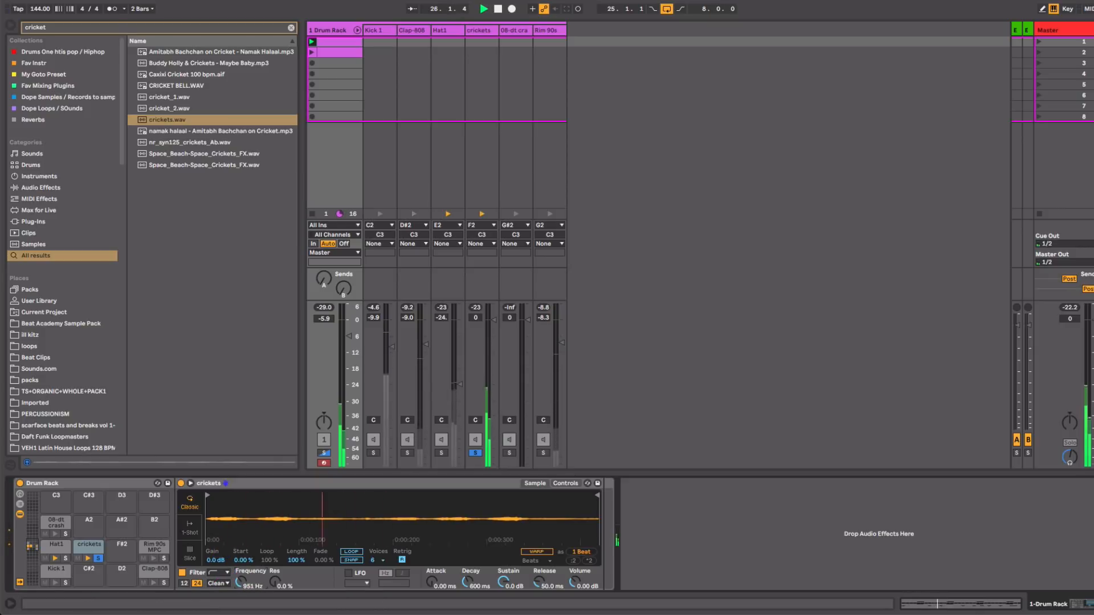
{"action": "key", "text": "space"}
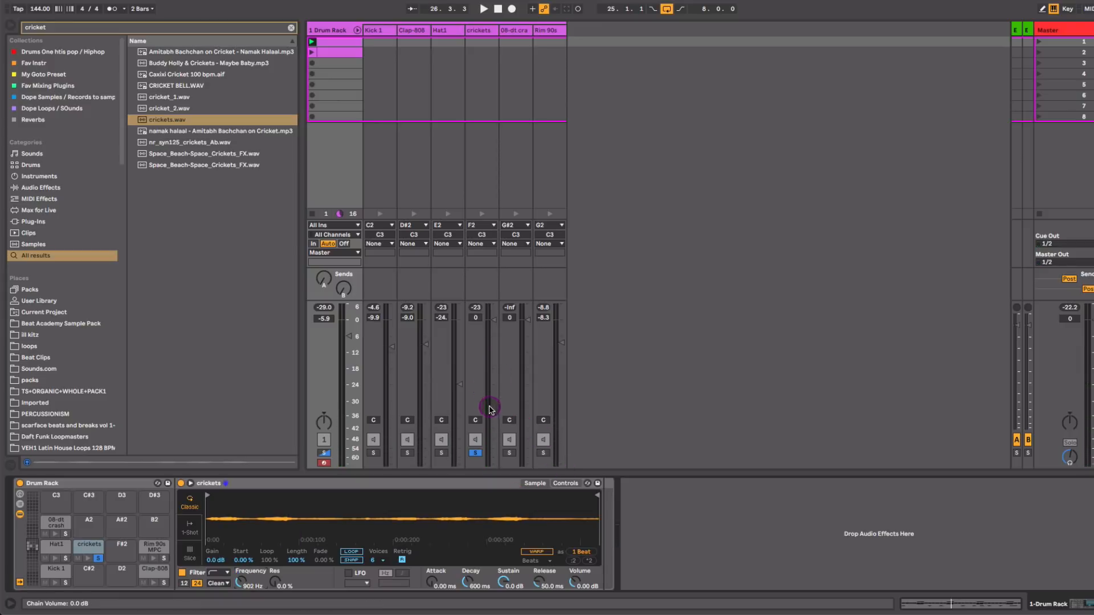
Step: Unsolo the crickets and balance them against the full beat with a chain volume of -3.6 dB and a sustain of -18 dB
{"action": "left_click", "coordinate": [476, 455]}
{"action": "key", "text": "space"}
{"action": "left_click_drag", "start_coordinate": [494, 320], "coordinate": [493, 338]}
{"action": "key", "text": "space"}
{"action": "left_click_drag", "start_coordinate": [505, 581], "coordinate": [506, 594]}
{"action": "key", "text": "space"}
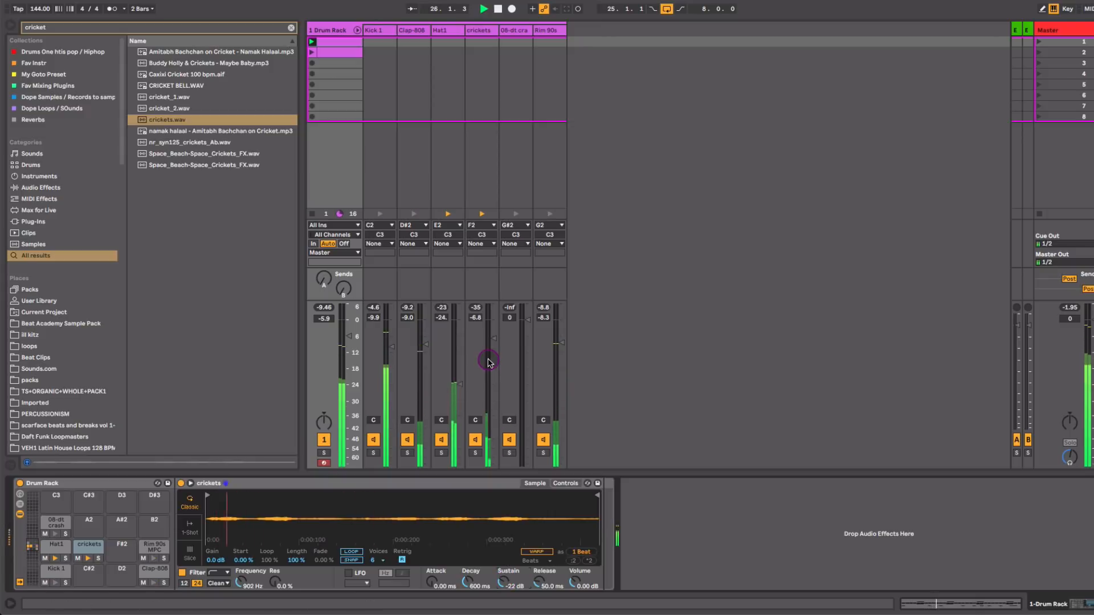
{"action": "left_click_drag", "start_coordinate": [493, 339], "coordinate": [494, 331]}
{"action": "left_click_drag", "start_coordinate": [504, 586], "coordinate": [544, 542]}
{"action": "key", "text": "space"}
Step: Show the crickets Simpler's detailed controls and try transposing the sample by +6 st, resetting the transposition to 0 st
{"action": "left_click", "coordinate": [565, 483]}
{"action": "key", "text": "space"}
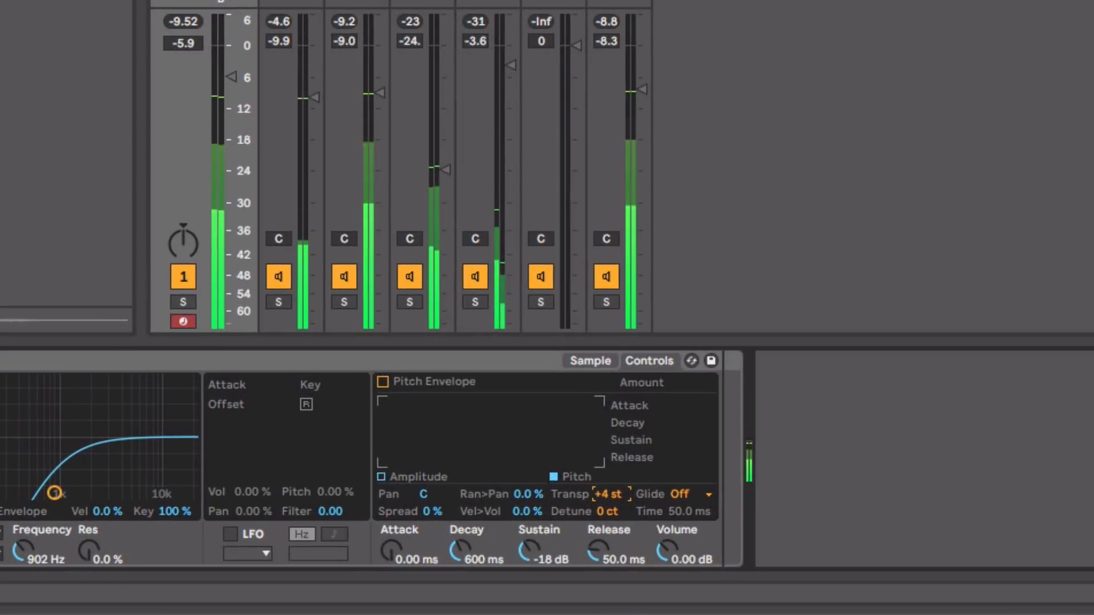
{"action": "left_click_drag", "start_coordinate": [608, 496], "coordinate": [608, 491]}
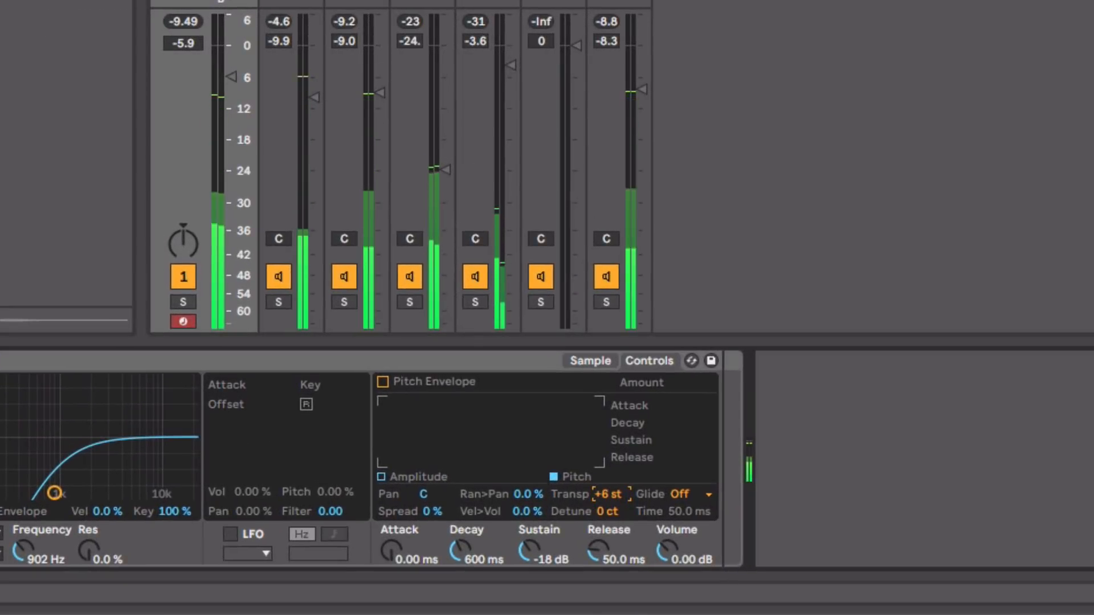
{"action": "double_click", "coordinate": [608, 495]}
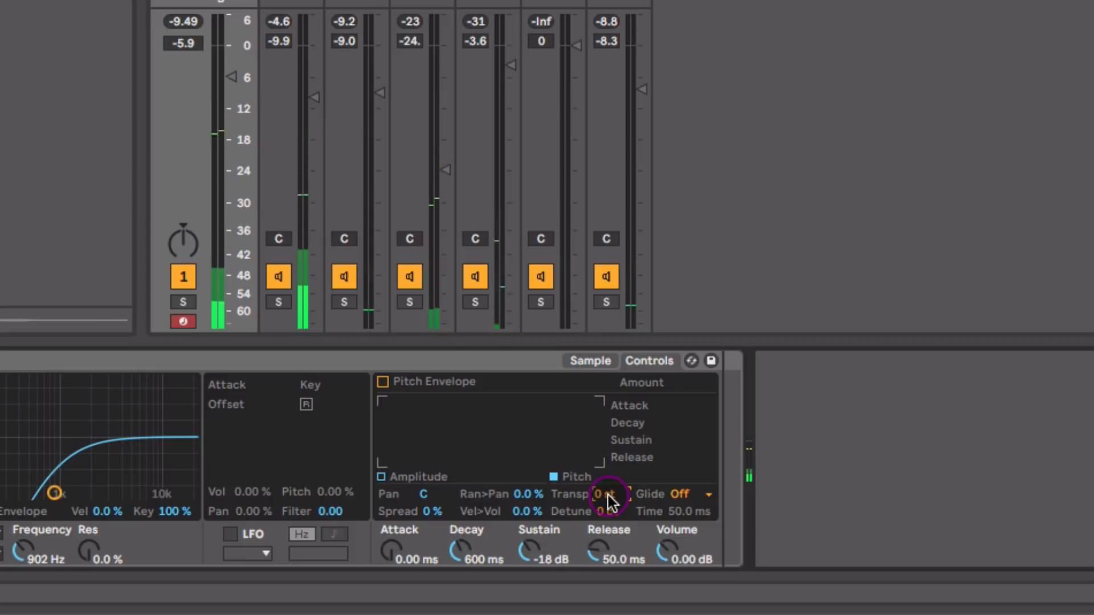
Step: Enable the crickets' pitch envelope with an amount of +6 st, attack 0.26 ms and decay 52.1 ms, soloing the chain
{"action": "left_click", "coordinate": [382, 382]}
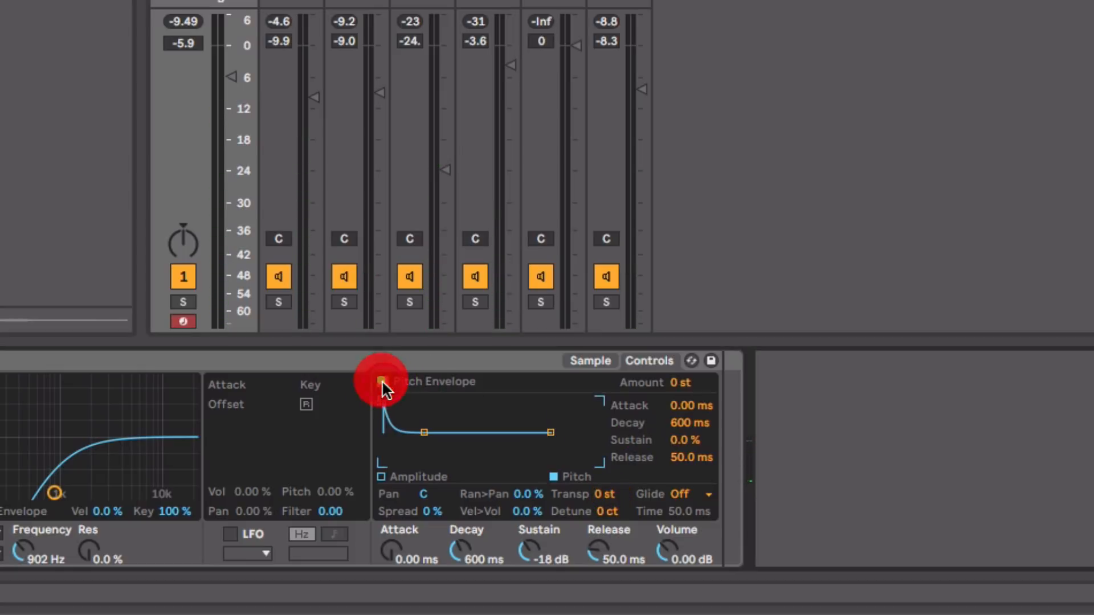
{"action": "left_click_drag", "start_coordinate": [682, 378], "coordinate": [681, 361]}
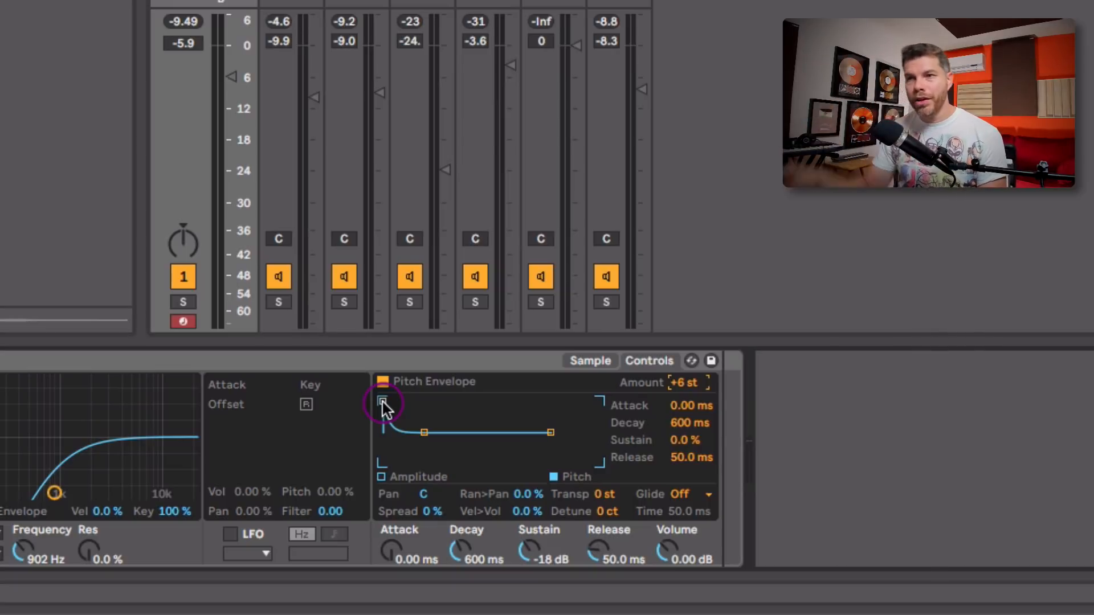
{"action": "left_click_drag", "start_coordinate": [382, 402], "coordinate": [411, 436]}
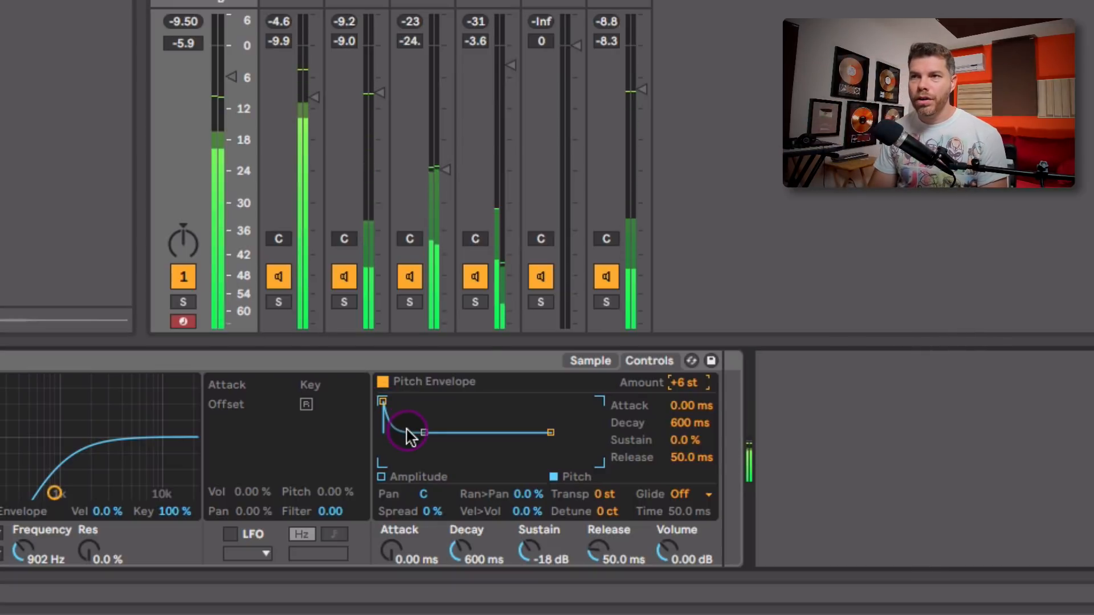
{"action": "left_click", "coordinate": [475, 302]}
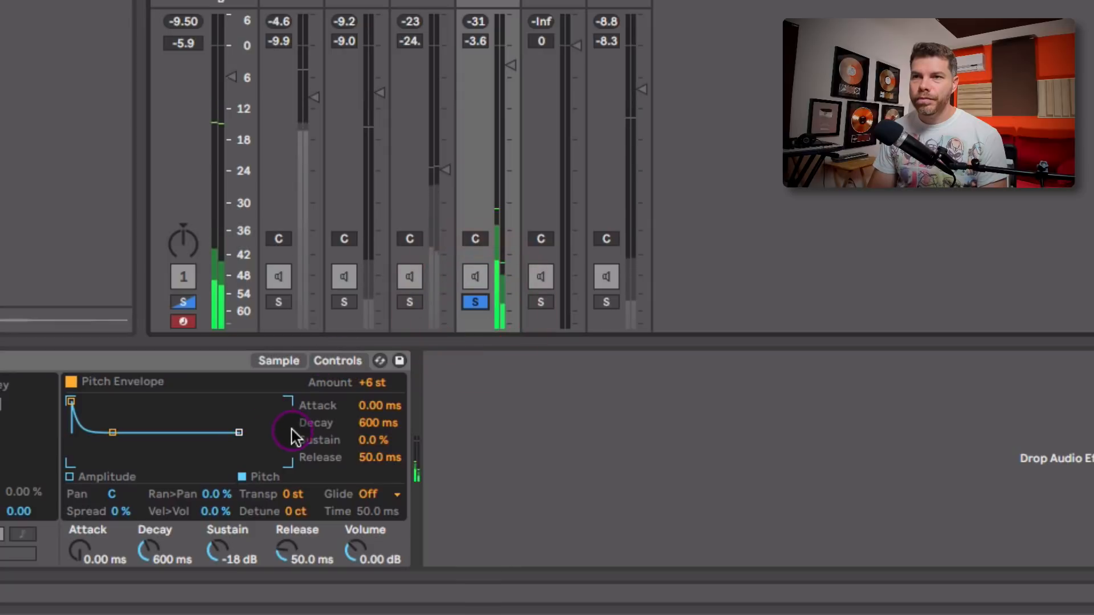
{"action": "left_click_drag", "start_coordinate": [382, 405], "coordinate": [382, 465]}
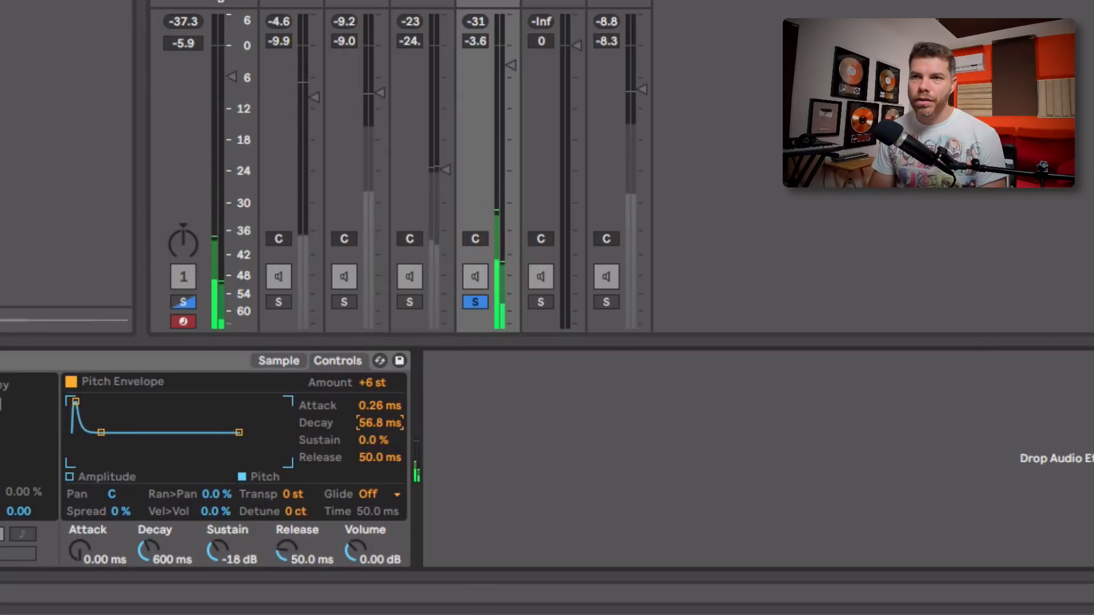
{"action": "left_click_drag", "start_coordinate": [382, 425], "coordinate": [382, 432]}
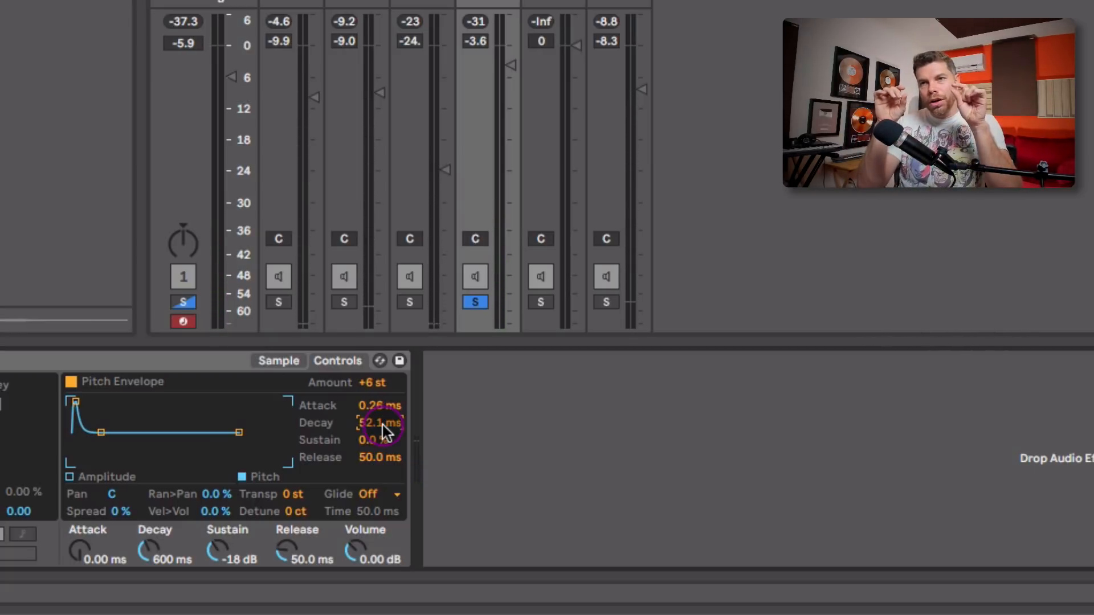
Step: Compare the crickets with the pitch envelope off and on, and refine it to attack 0.59 ms, sustain 9.4 % and decay 14.4 ms
{"action": "left_click", "coordinate": [71, 382]}
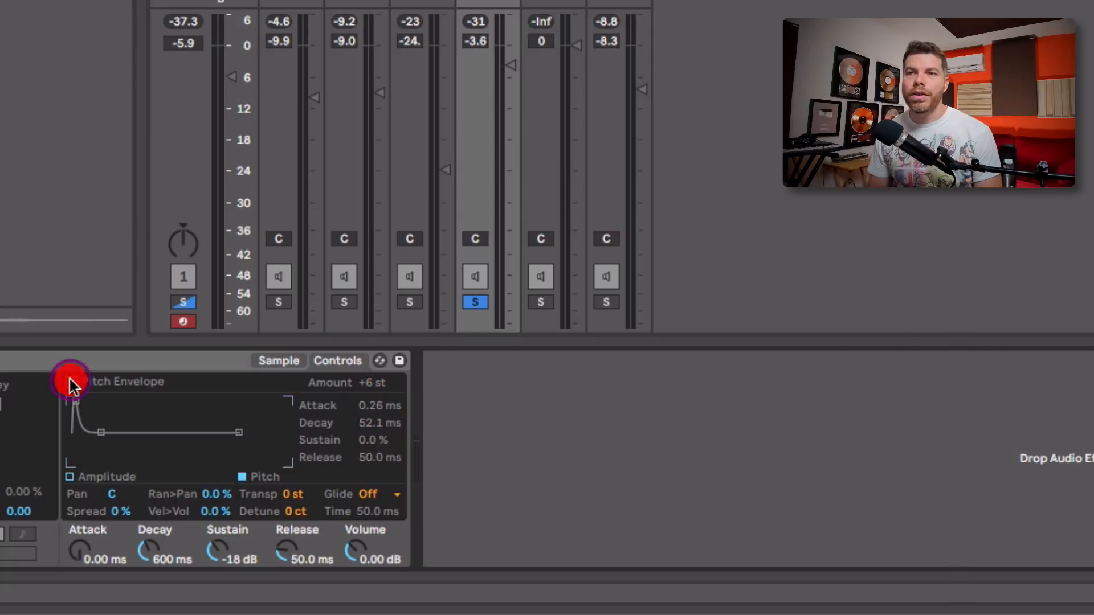
{"action": "left_click", "coordinate": [71, 381]}
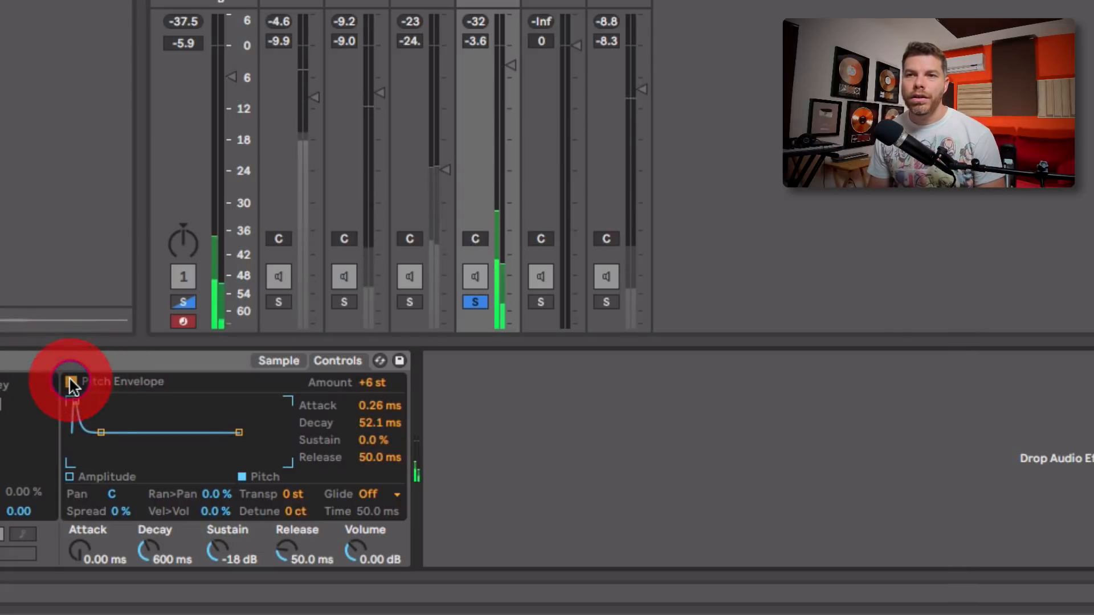
{"action": "left_click_drag", "start_coordinate": [75, 401], "coordinate": [82, 402]}
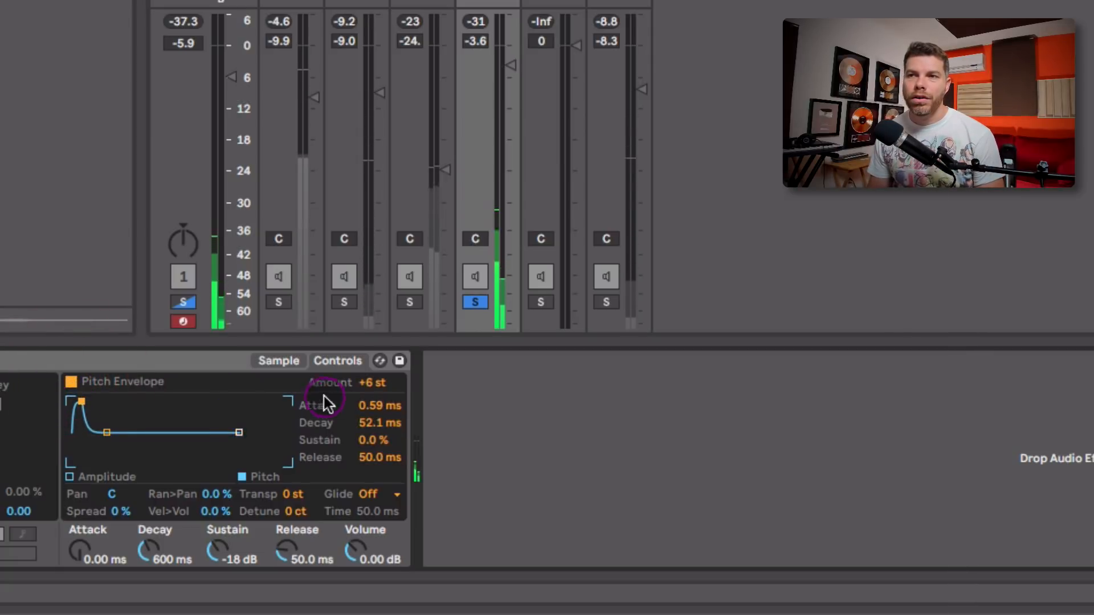
{"action": "left_click", "coordinate": [319, 444]}
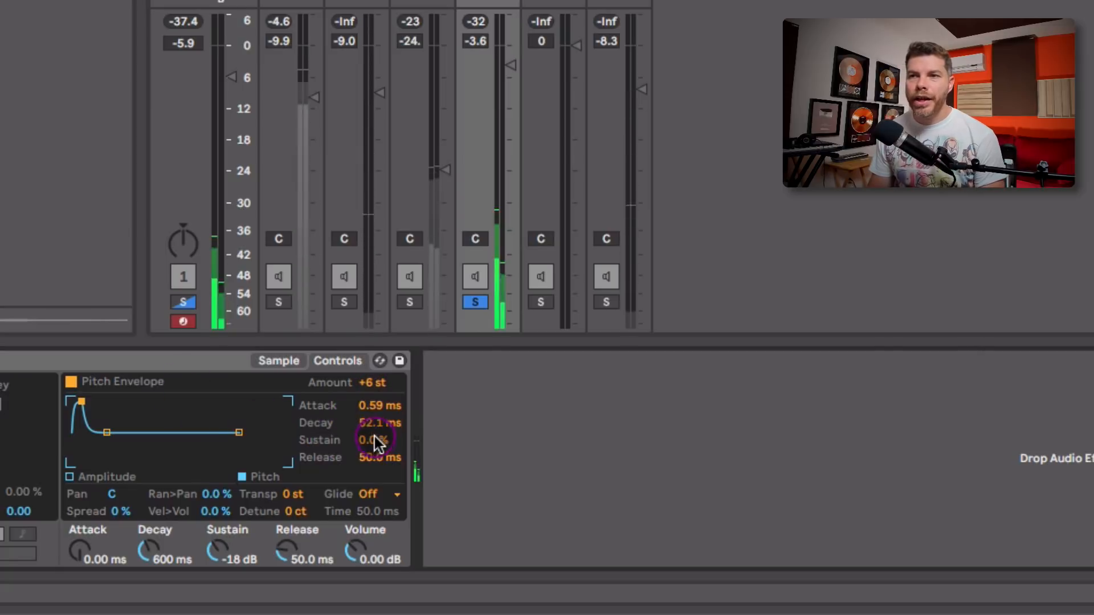
{"action": "mouse_move", "coordinate": [374, 440]}
{"action": "left_mouse_down"}
{"action": "mouse_move", "coordinate": [375, 459]}
{"action": "mouse_move", "coordinate": [374, 429]}
{"action": "left_mouse_up"}
{"action": "left_click_drag", "start_coordinate": [380, 422], "coordinate": [379, 450]}
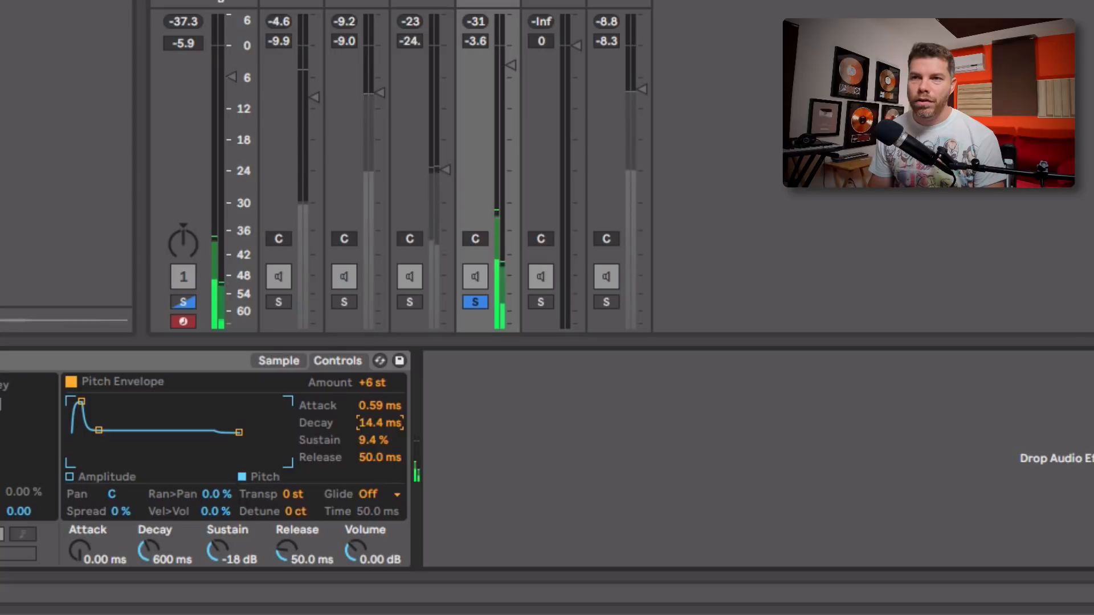
Step: Compare the soloed crickets with and without the pitch envelope, and leave the envelope off
{"action": "left_click", "coordinate": [76, 385]}
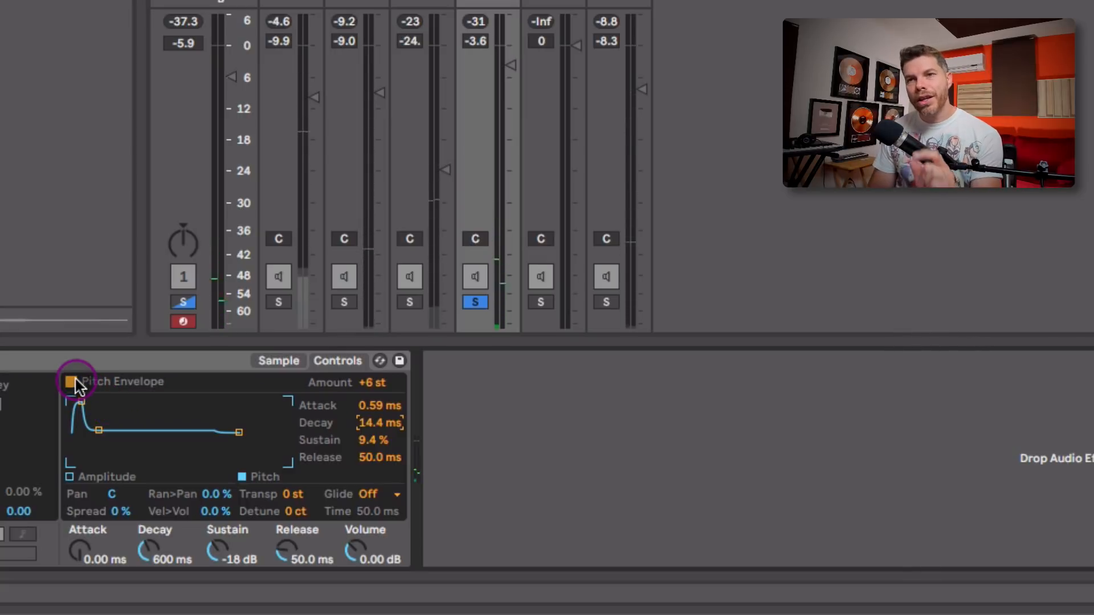
{"action": "left_click", "coordinate": [74, 382]}
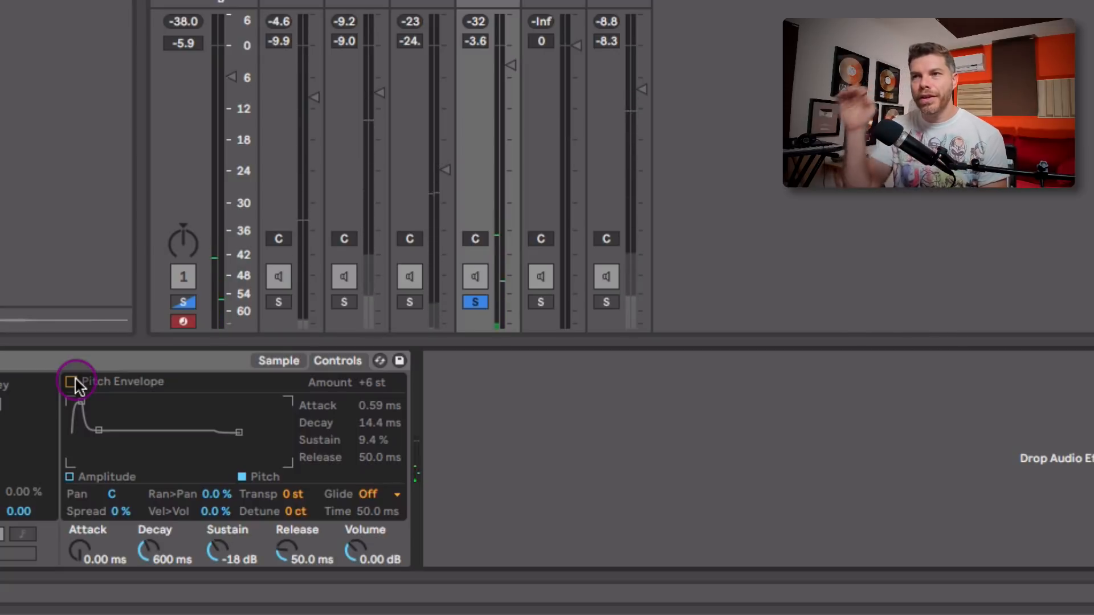
{"action": "left_click", "coordinate": [70, 382]}
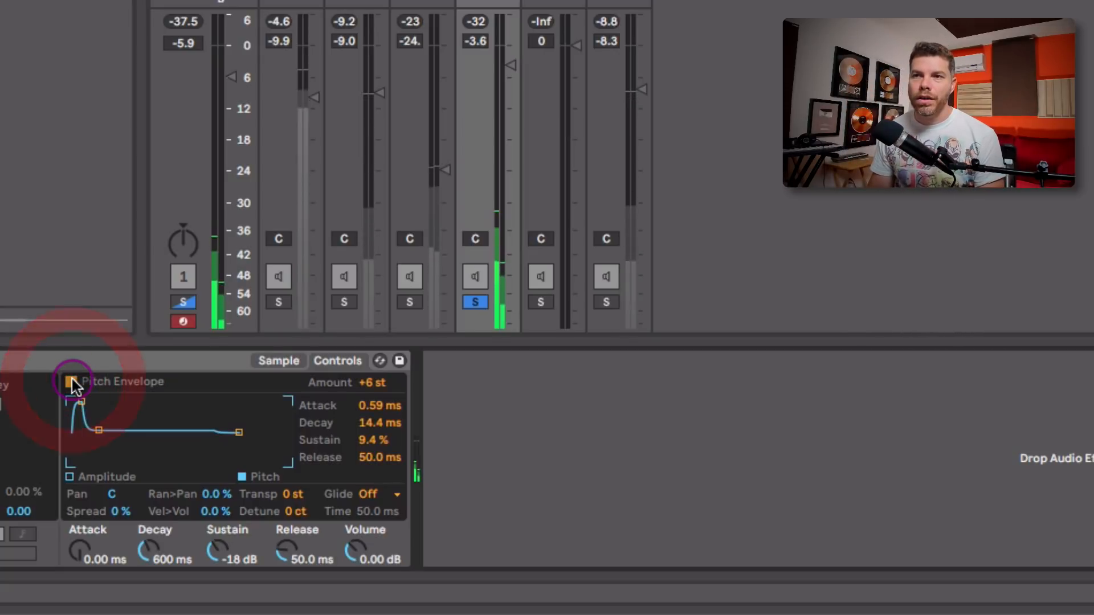
{"action": "left_click", "coordinate": [71, 382]}
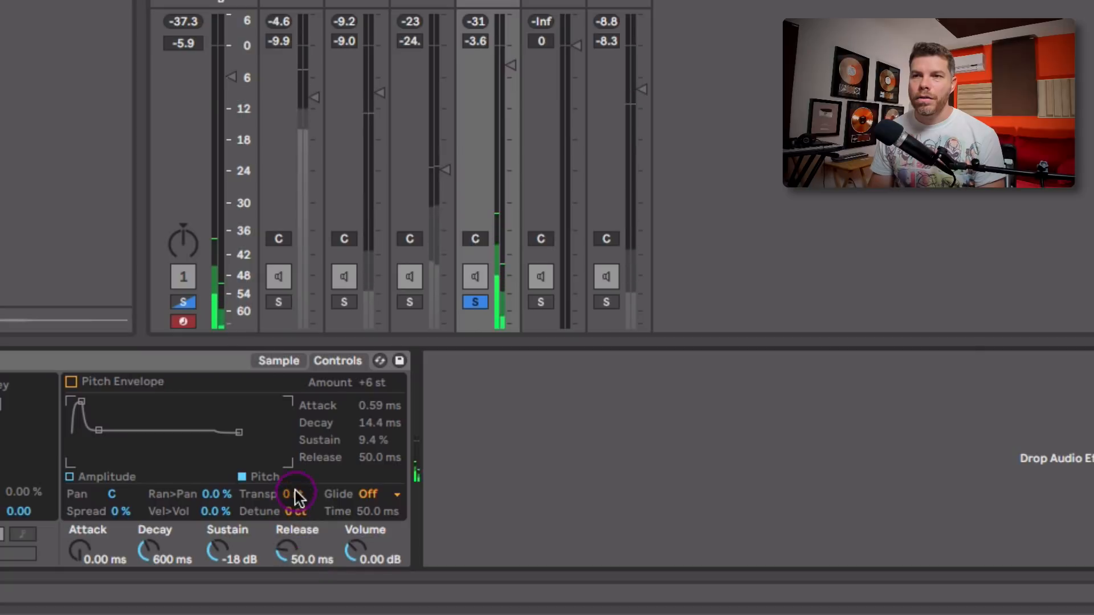
Step: Transpose the crickets by +6 st and set their spread to 20 %
{"action": "left_click_drag", "start_coordinate": [297, 494], "coordinate": [298, 482]}
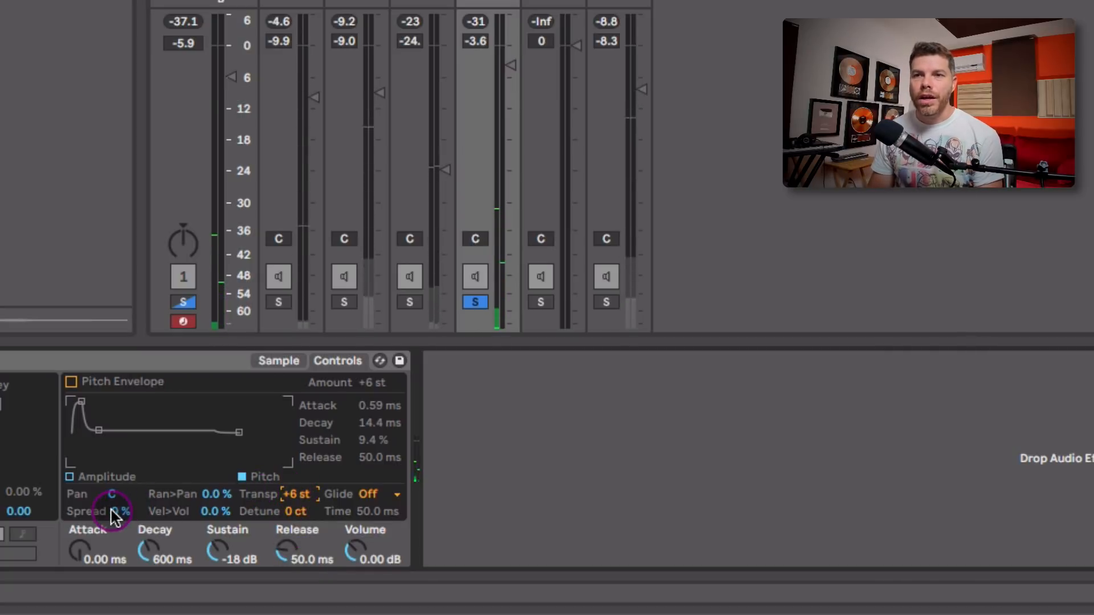
{"action": "left_click_drag", "start_coordinate": [121, 511], "coordinate": [121, 504]}
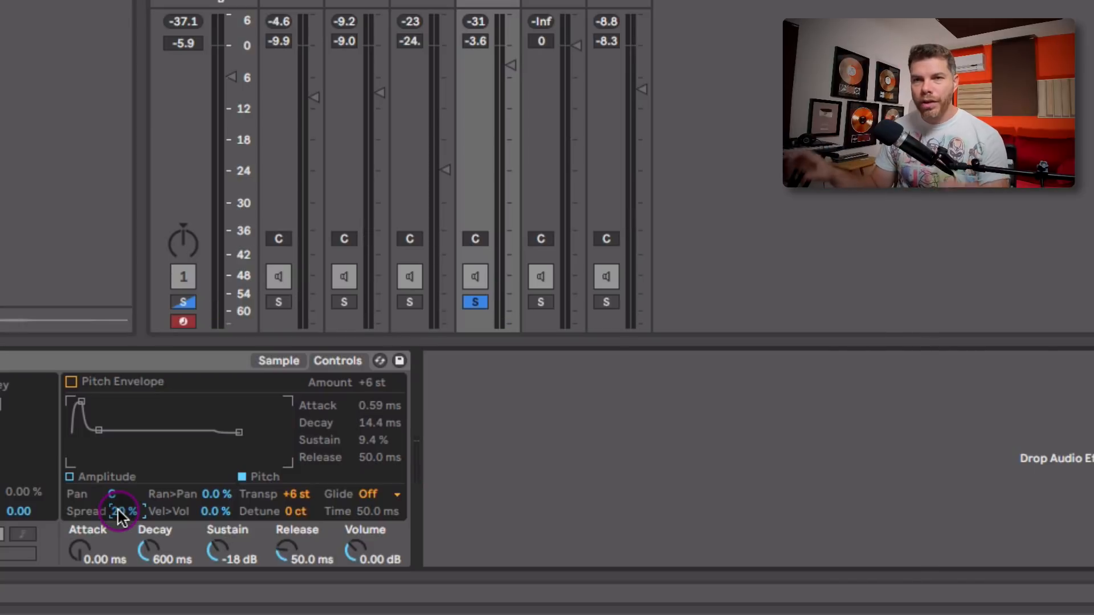
Step: Unsolo the crickets and rebalance the Drum Rack chains: crickets at -7.0 dB, last chain at -7.5 dB, second chain slightly lower
{"action": "left_click", "coordinate": [478, 302]}
{"action": "left_click_drag", "start_coordinate": [511, 62], "coordinate": [509, 85]}
{"action": "mouse_move", "coordinate": [641, 90]}
{"action": "left_mouse_down"}
{"action": "mouse_move", "coordinate": [640, 74]}
{"action": "mouse_move", "coordinate": [642, 84]}
{"action": "left_mouse_up"}
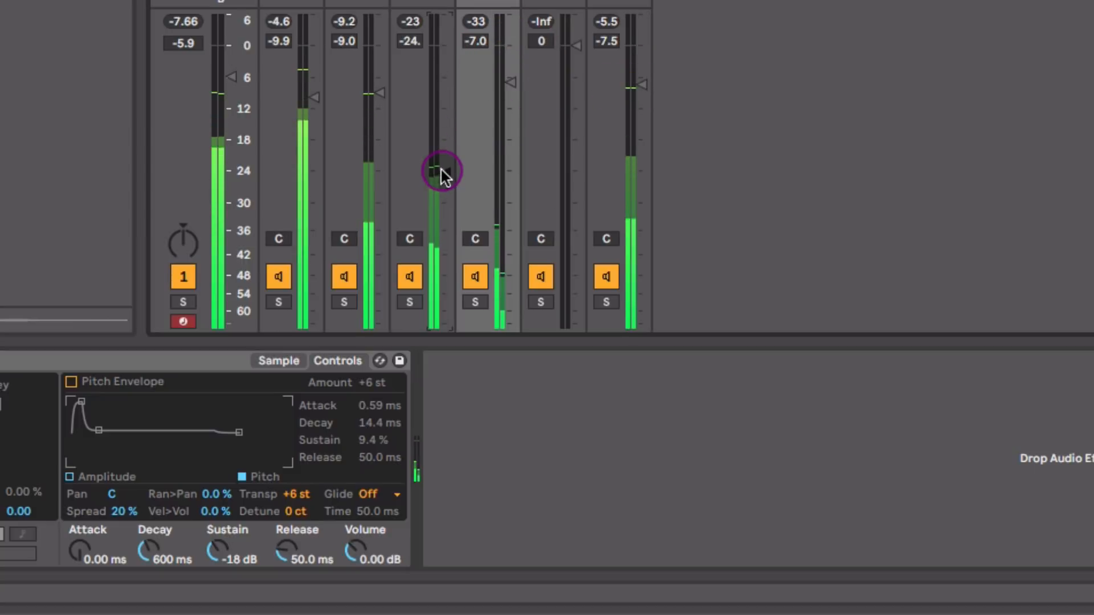
{"action": "left_click_drag", "start_coordinate": [379, 92], "coordinate": [379, 100]}
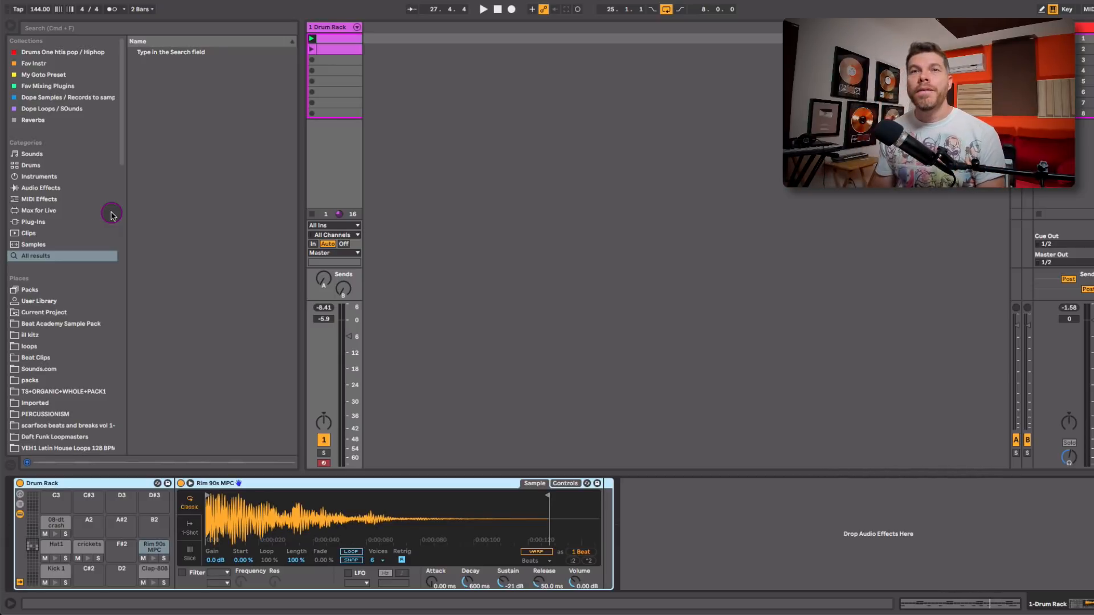
Step: Add EQ Eight after the Drum Rack with a low cut at 31.9 Hz and a band 2 dip of -5.58 dB at 255 Hz
{"action": "left_click", "coordinate": [44, 188]}
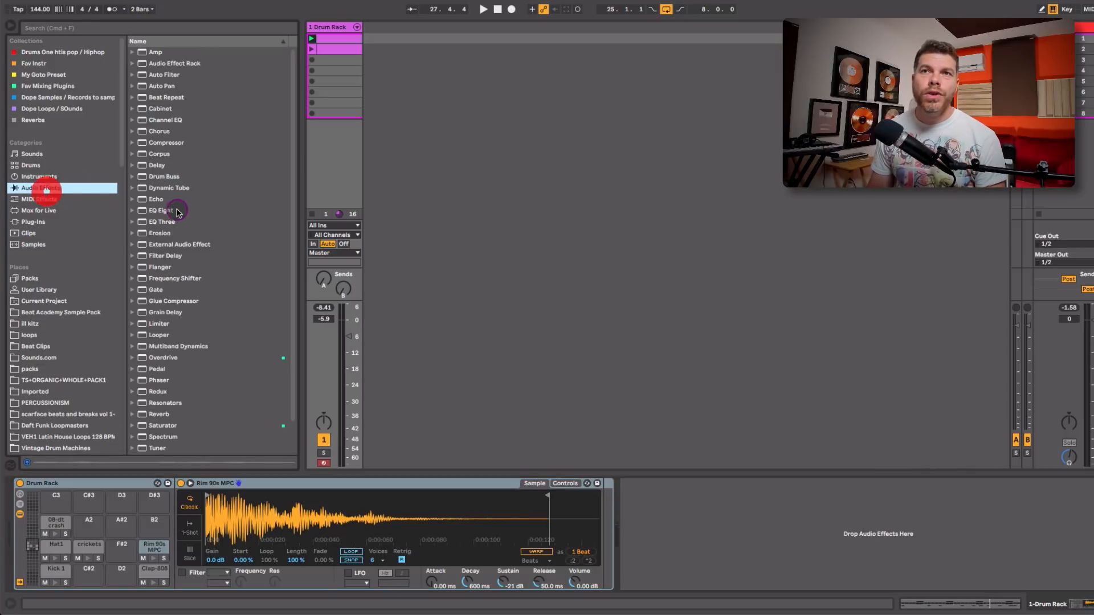
{"action": "left_click", "coordinate": [144, 211]}
{"action": "double_click", "coordinate": [143, 209]}
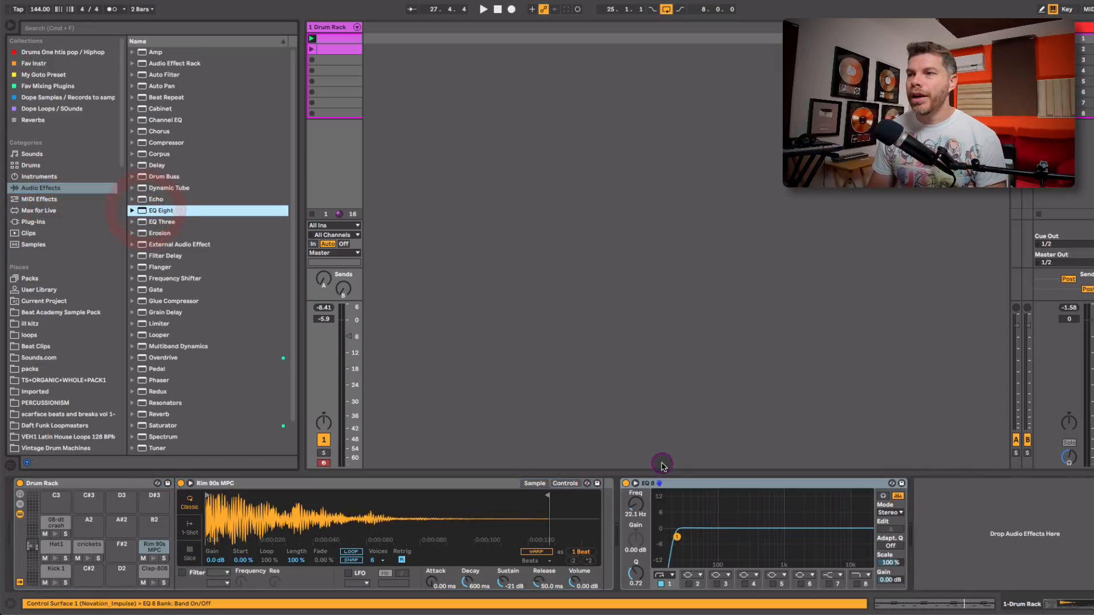
{"action": "left_click_drag", "start_coordinate": [643, 503], "coordinate": [643, 499]}
{"action": "key", "text": "space"}
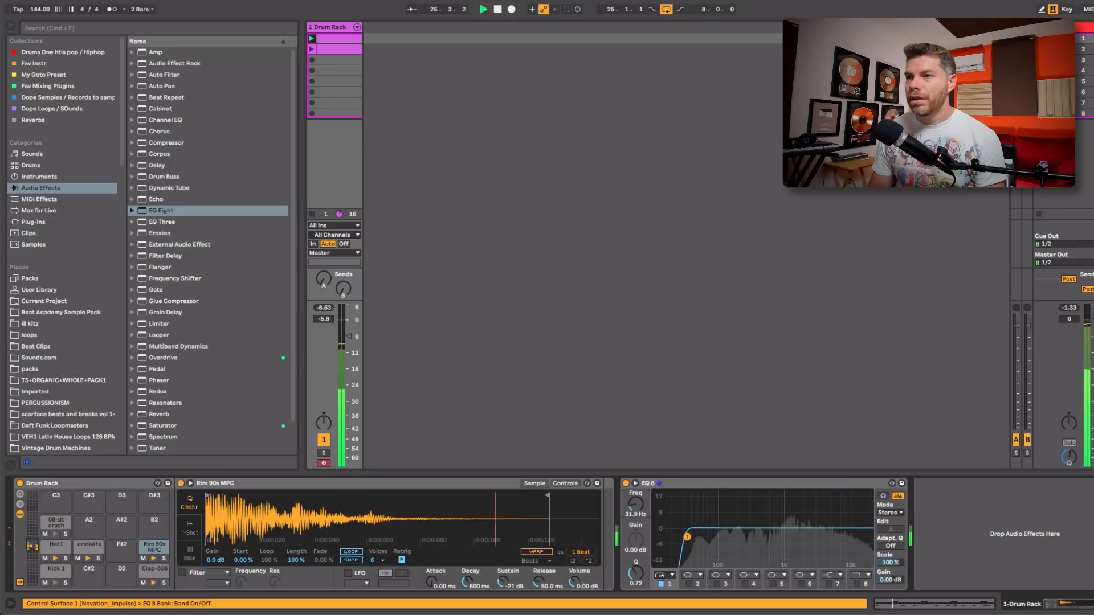
{"action": "left_click", "coordinate": [687, 584]}
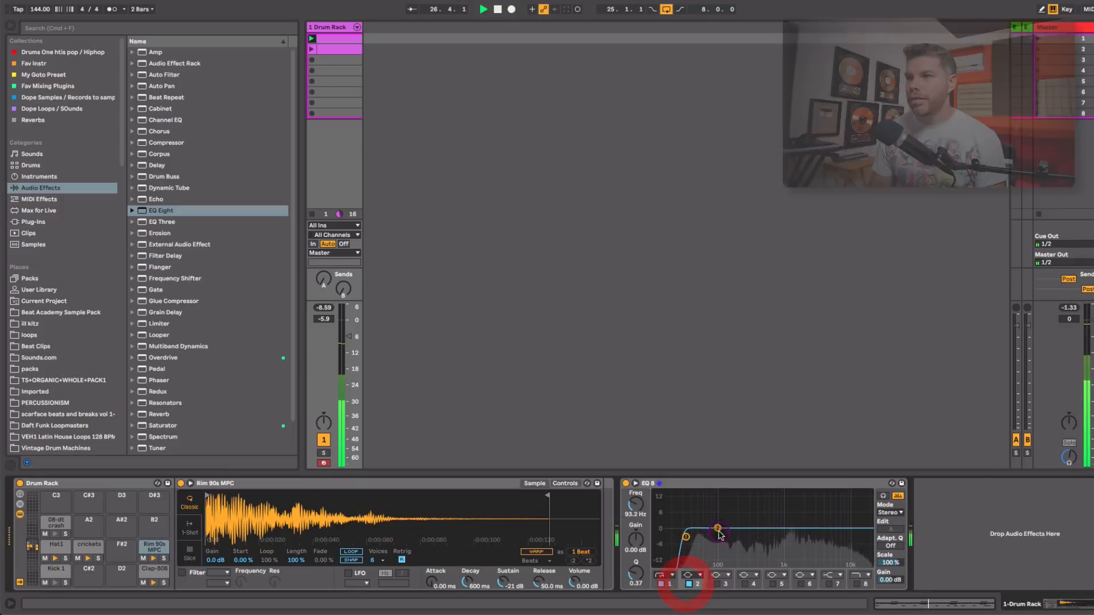
{"action": "left_click_drag", "start_coordinate": [727, 521], "coordinate": [748, 541]}
Step: Cut the upper mids with EQ band 3, enable the high shelf on band 7 near 9.5 kHz, and fold the EQ
{"action": "left_click", "coordinate": [719, 584]}
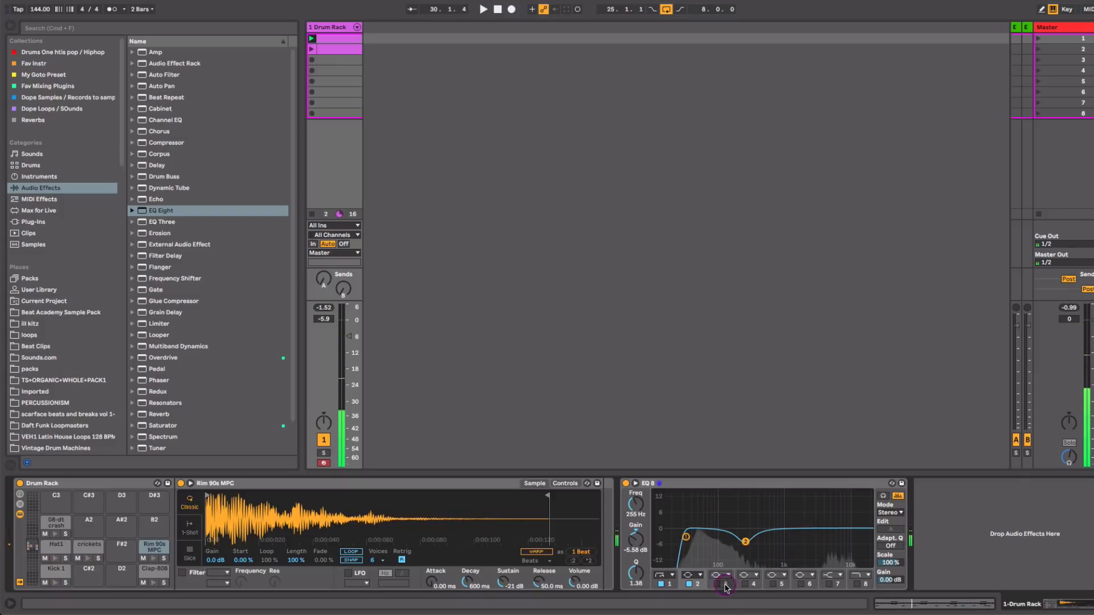
{"action": "left_click", "coordinate": [718, 585]}
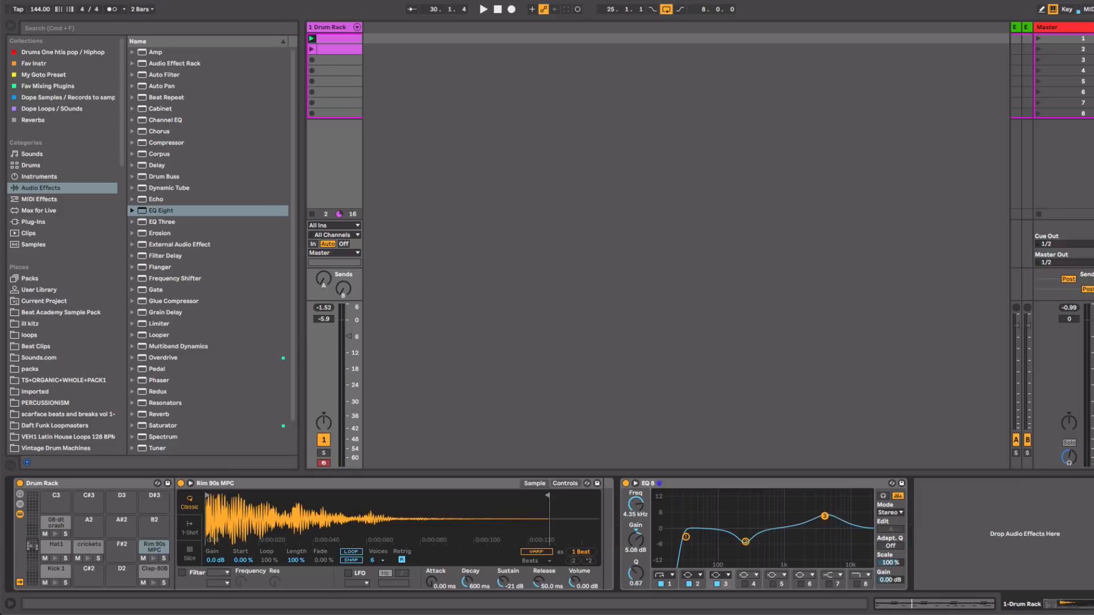
{"action": "key", "text": "space"}
{"action": "left_click_drag", "start_coordinate": [824, 518], "coordinate": [809, 539]}
{"action": "left_click", "coordinate": [829, 584]}
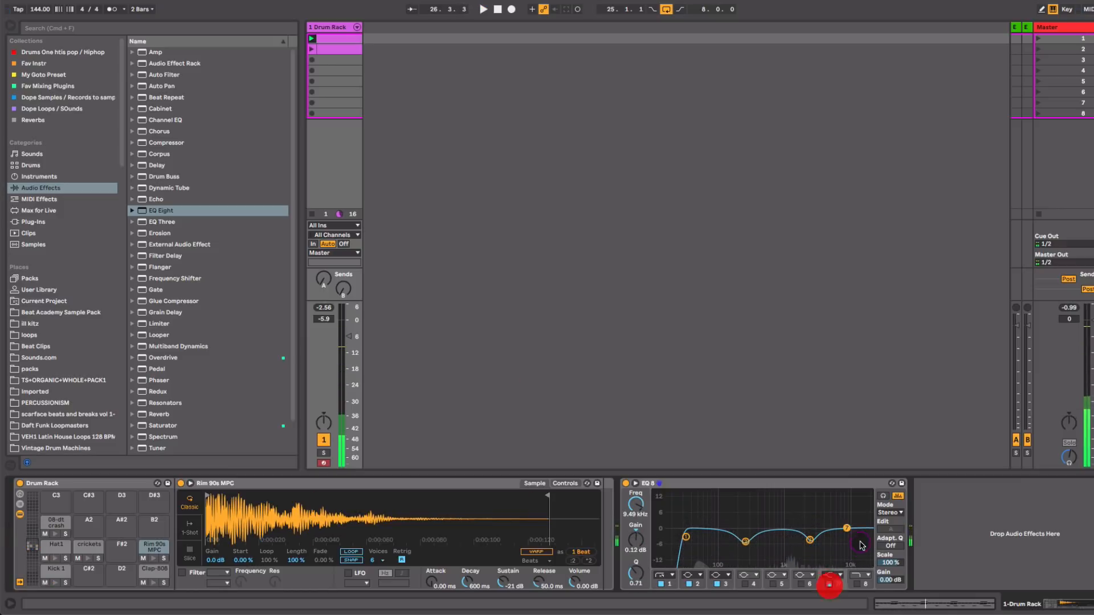
{"action": "double_click", "coordinate": [832, 484]}
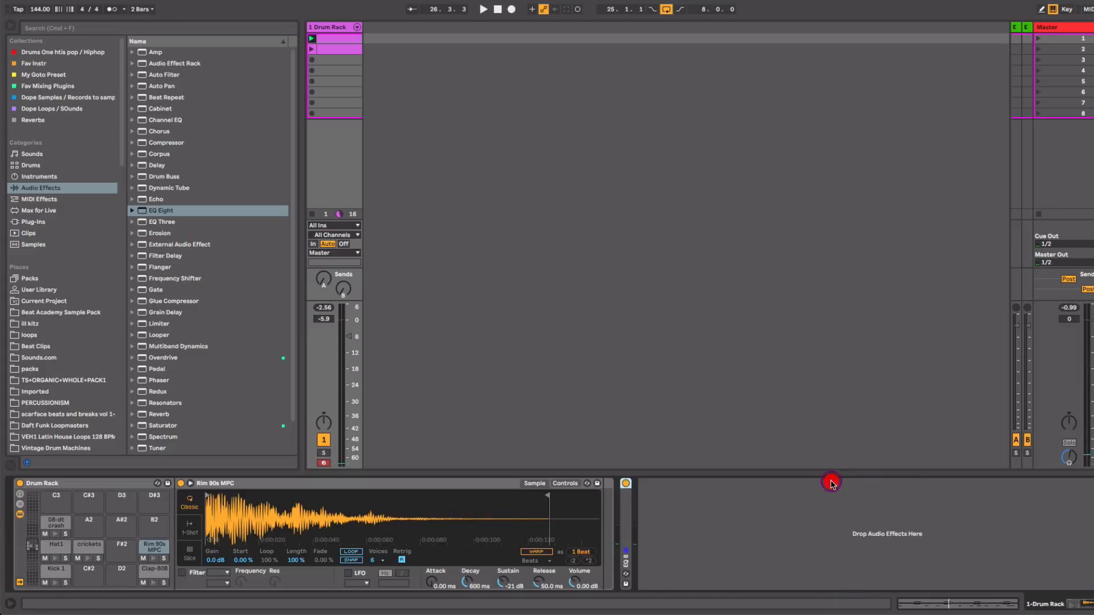
Step: Add a Glue Compressor after the EQ and raise its attack
{"action": "left_click_drag", "start_coordinate": [232, 301], "coordinate": [730, 524]}
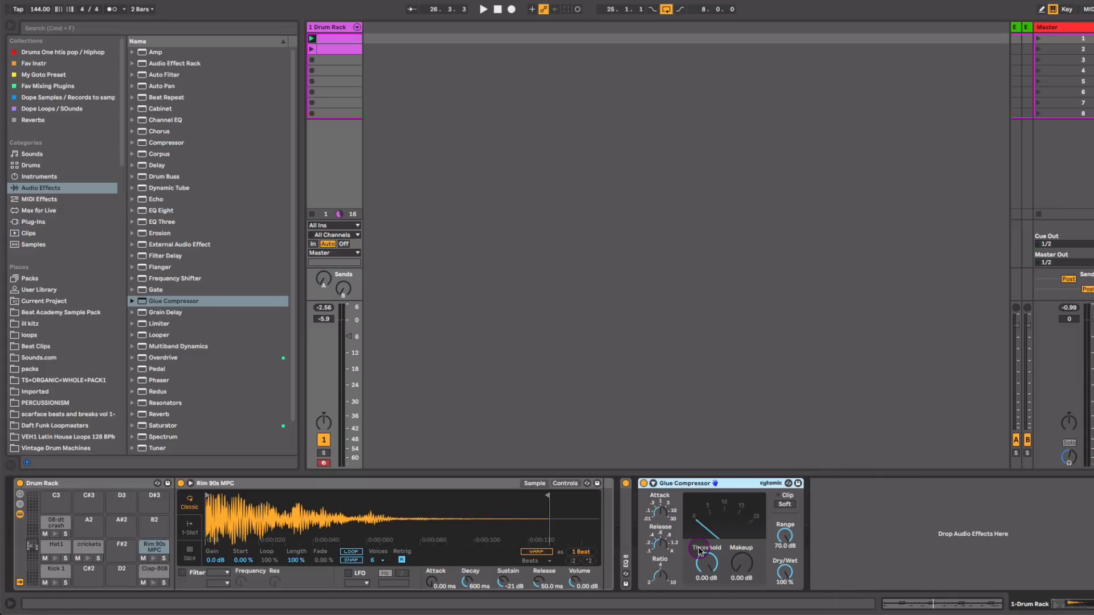
{"action": "key", "text": "space"}
{"action": "left_click_drag", "start_coordinate": [661, 516], "coordinate": [660, 505]}
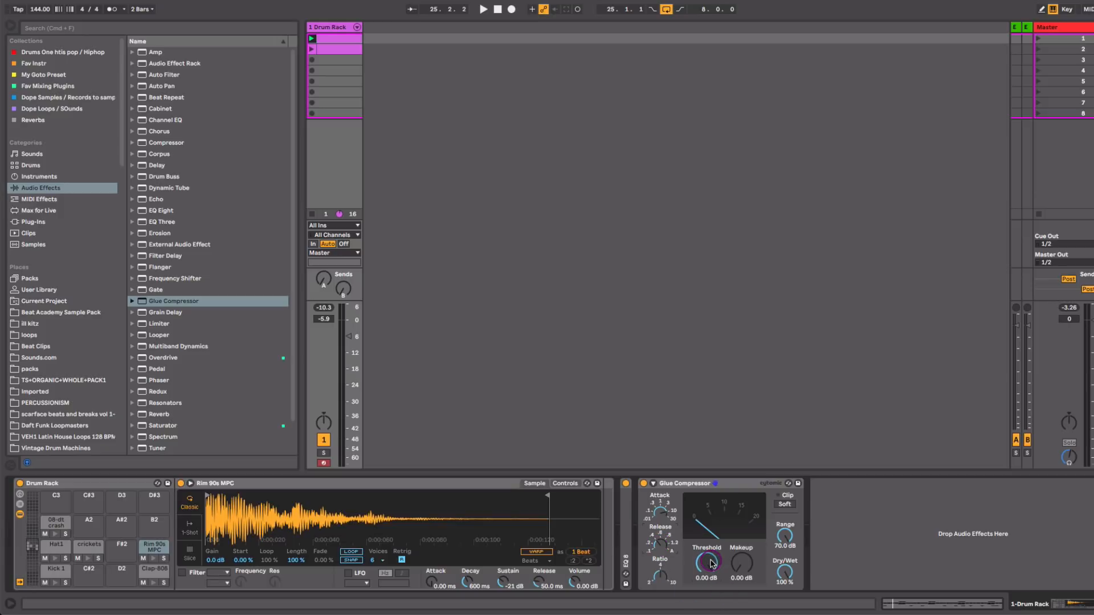
Step: Set the Glue Compressor's threshold to -25.1 dB while playing the drum beat
{"action": "key", "text": "space"}
{"action": "left_click_drag", "start_coordinate": [712, 564], "coordinate": [712, 587]}
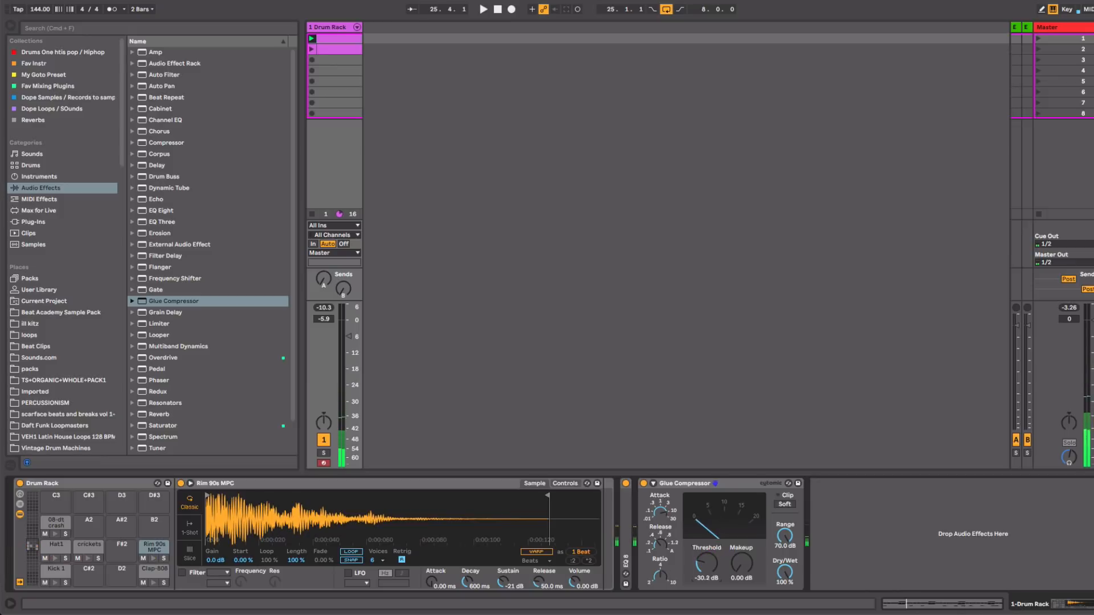
{"action": "left_click_drag", "start_coordinate": [708, 563], "coordinate": [712, 564]}
{"action": "key", "text": "space"}
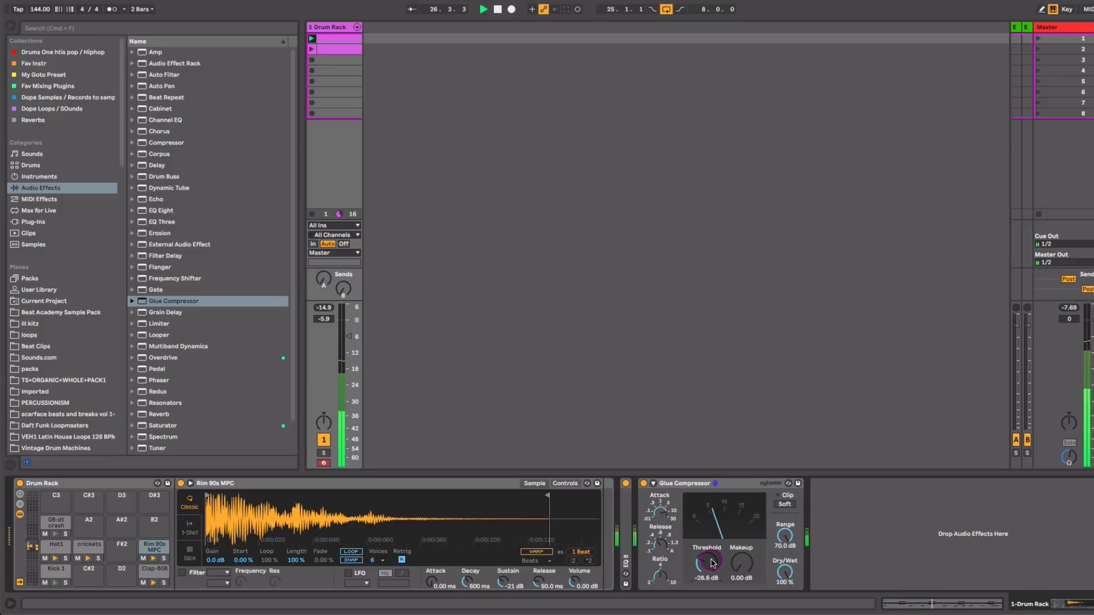
{"action": "key", "text": "space"}
{"action": "key", "text": "space"}
{"action": "left_click_drag", "start_coordinate": [712, 561], "coordinate": [710, 562]}
{"action": "key", "text": "space"}
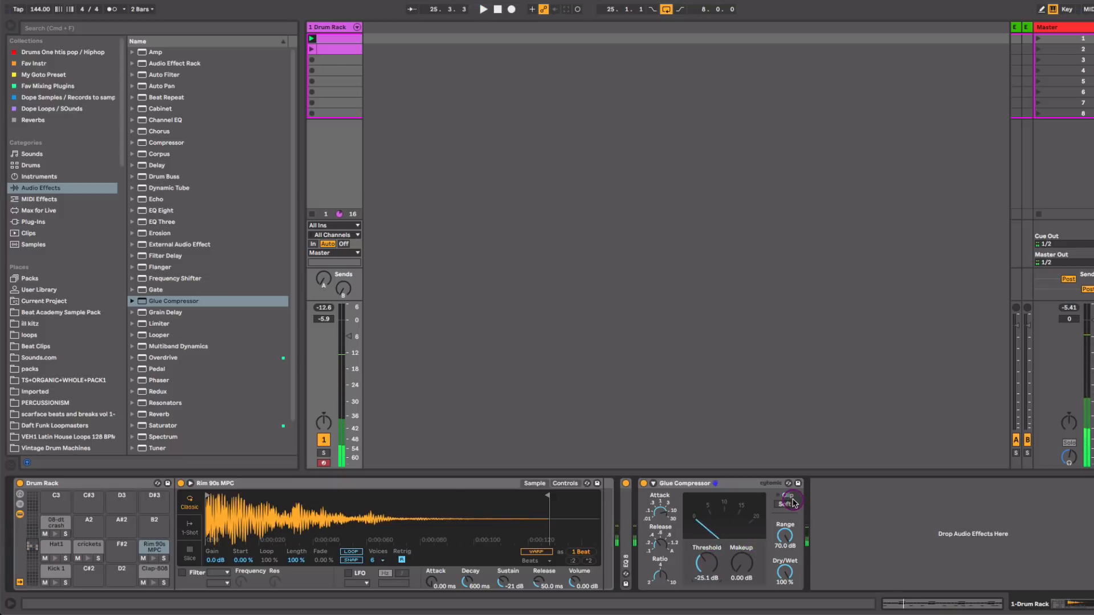
Step: Turn on the Glue Compressor's soft clip, set makeup to 10.3 dB and threshold to -24.8 dB
{"action": "left_click", "coordinate": [785, 505]}
{"action": "key", "text": "space"}
{"action": "left_click_drag", "start_coordinate": [742, 566], "coordinate": [700, 564]}
{"action": "key", "text": "space"}
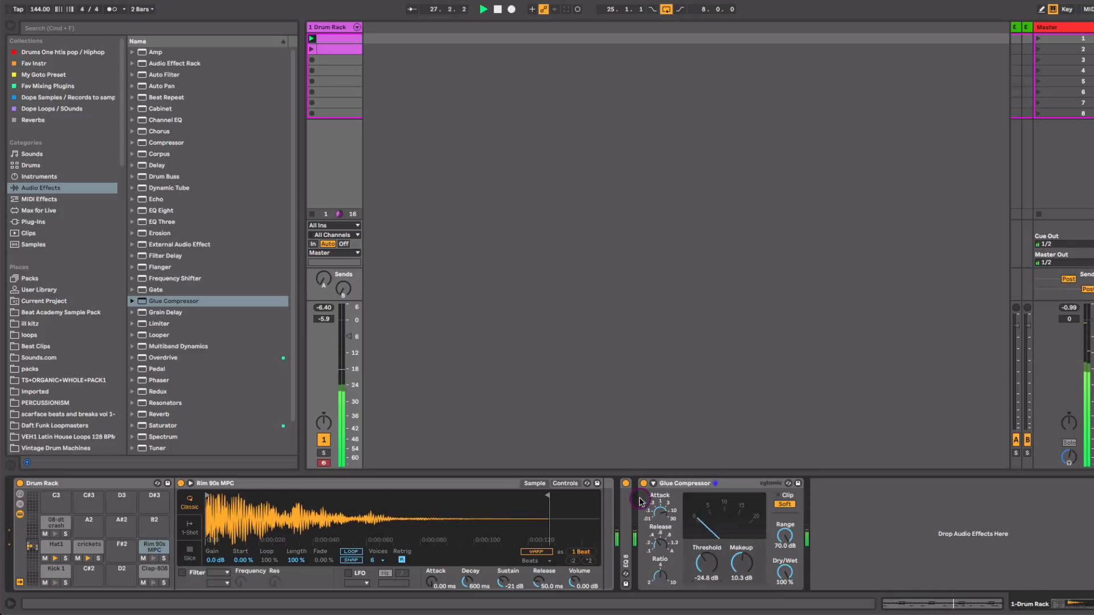
Step: Compare the drums with the Glue Compressor bypassed and active, set its threshold to -23.5 dB, and fold the device
{"action": "left_click", "coordinate": [642, 483]}
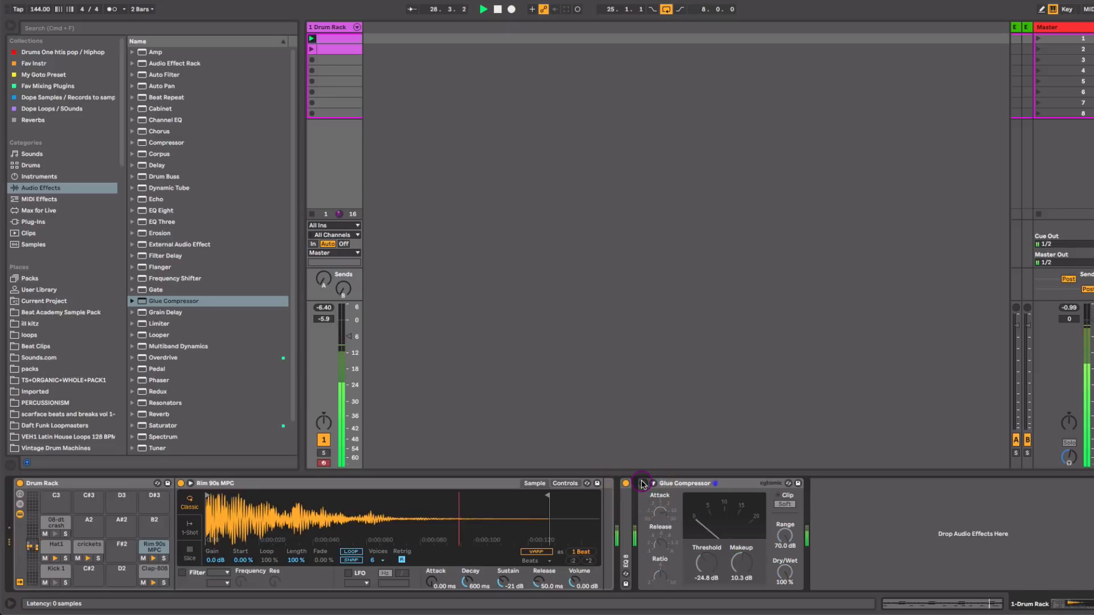
{"action": "left_click", "coordinate": [642, 483]}
{"action": "left_click_drag", "start_coordinate": [707, 567], "coordinate": [706, 566]}
{"action": "left_click", "coordinate": [644, 484]}
{"action": "left_click", "coordinate": [644, 484]}
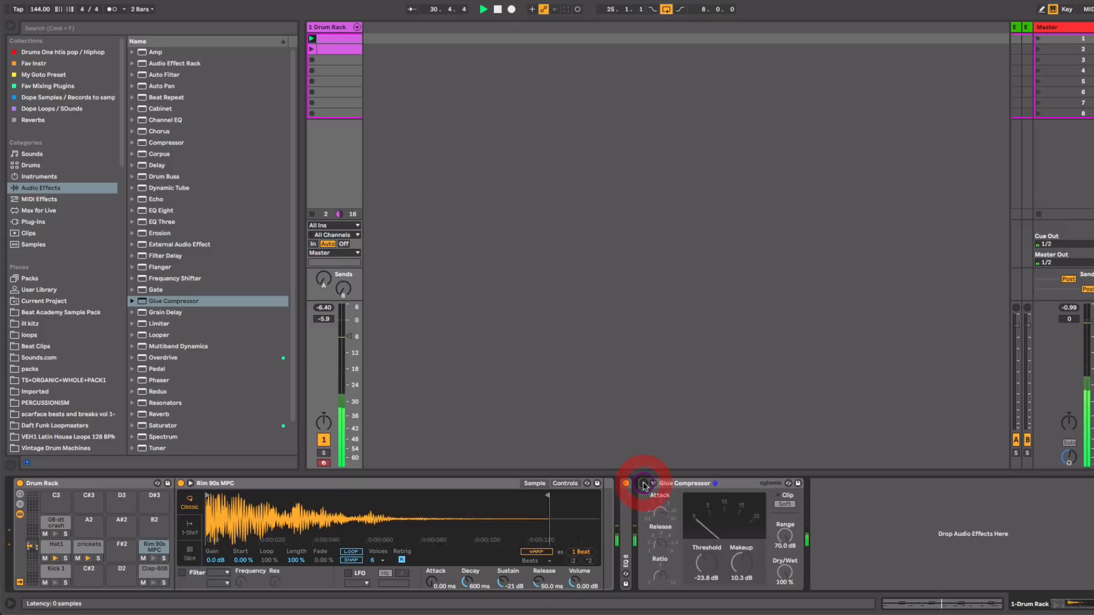
{"action": "left_click", "coordinate": [644, 484]}
{"action": "left_click_drag", "start_coordinate": [707, 561], "coordinate": [707, 559]}
{"action": "double_click", "coordinate": [695, 485]}
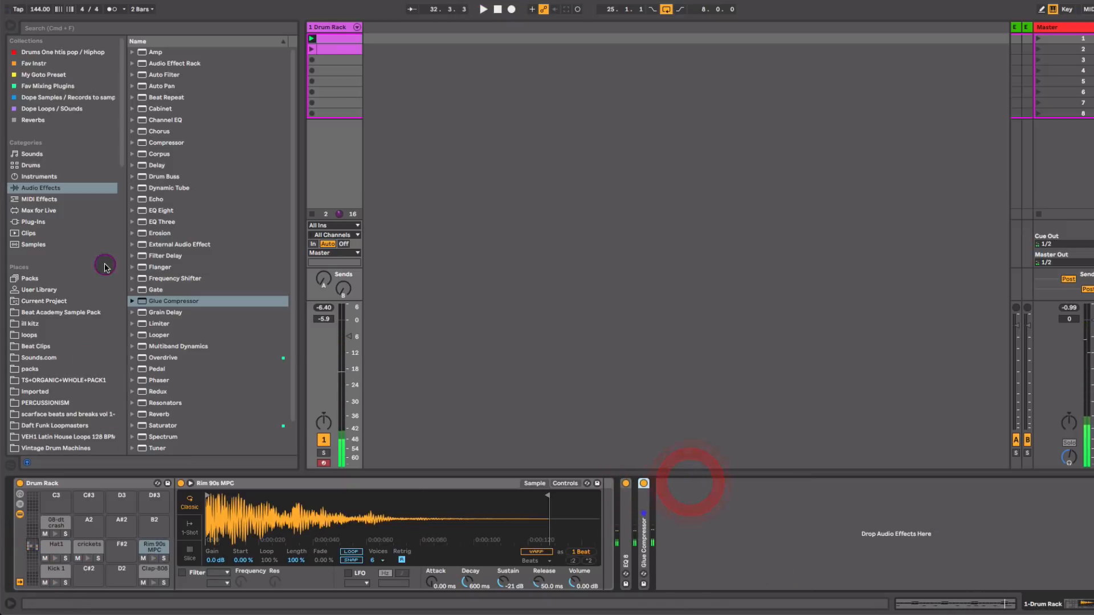
Step: Add a Saturator after the compressor with 4.00 dB drive, soft clip on and output at -5.14 dB
{"action": "scroll", "coordinate": [171, 336], "scroll_direction": "down", "scroll_amount": 1}
{"action": "left_click_drag", "start_coordinate": [159, 392], "coordinate": [724, 516]}
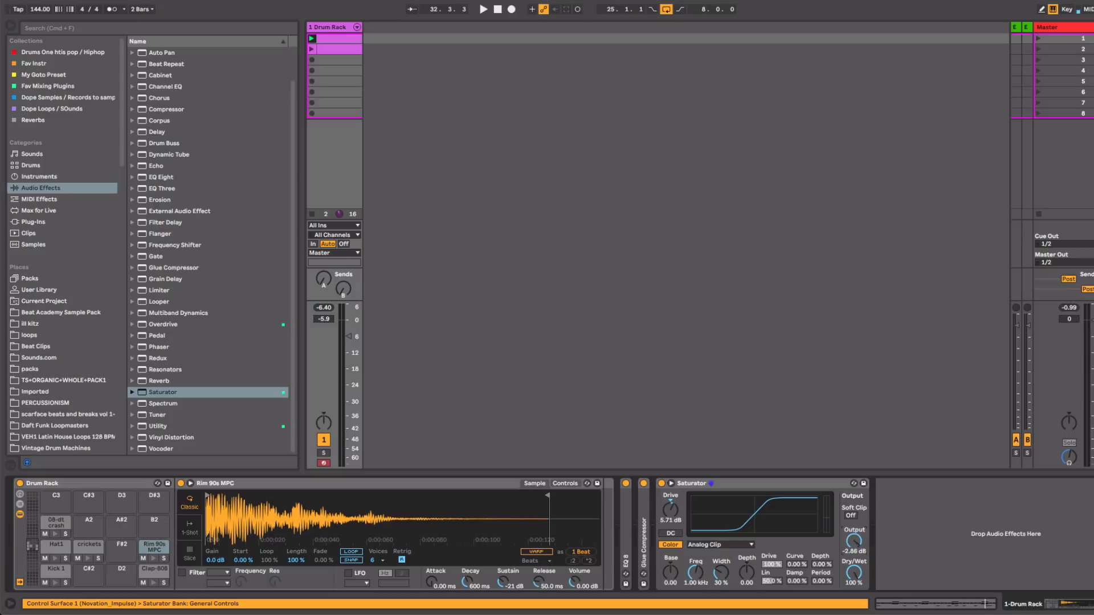
{"action": "mouse_move", "coordinate": [855, 543]}
{"action": "left_mouse_down"}
{"action": "mouse_move", "coordinate": [856, 557]}
{"action": "mouse_move", "coordinate": [859, 544]}
{"action": "left_mouse_up"}
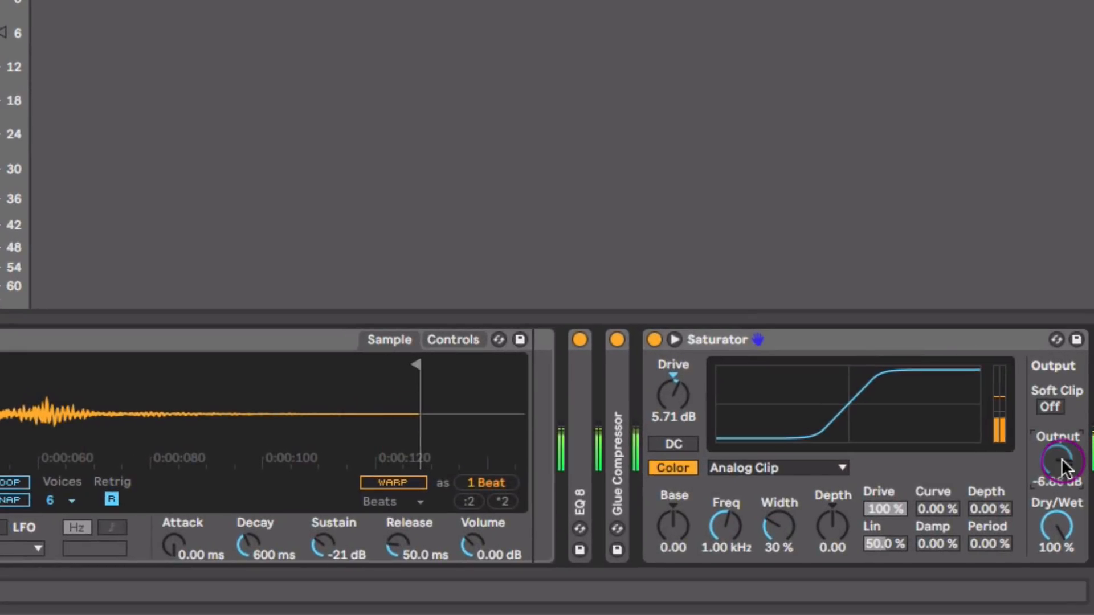
{"action": "left_click_drag", "start_coordinate": [1062, 460], "coordinate": [1062, 462]}
{"action": "left_click_drag", "start_coordinate": [696, 389], "coordinate": [697, 393]}
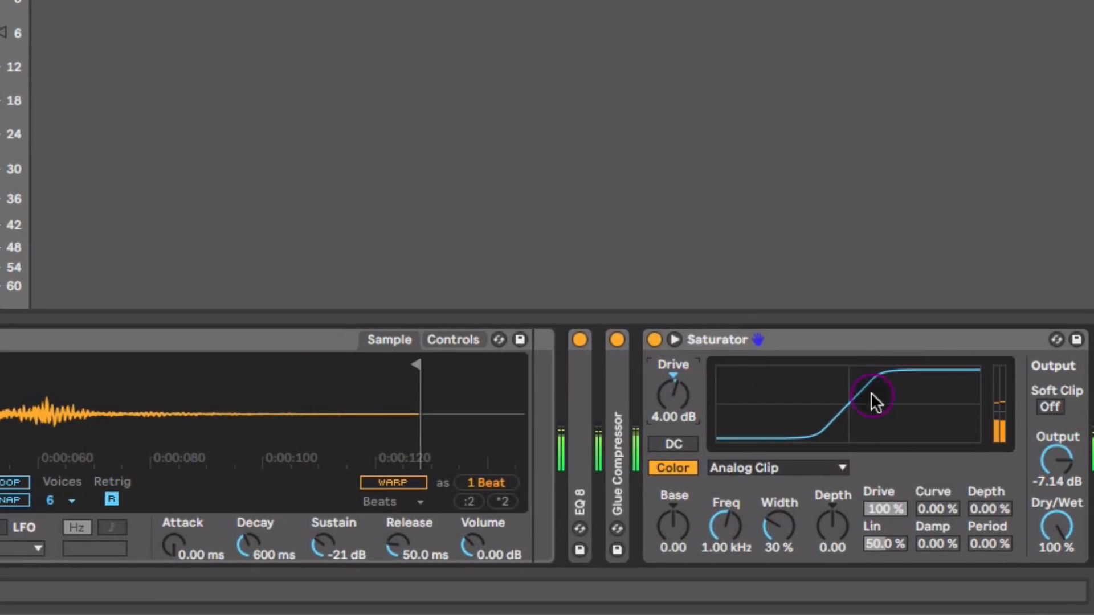
{"action": "left_click", "coordinate": [1051, 407]}
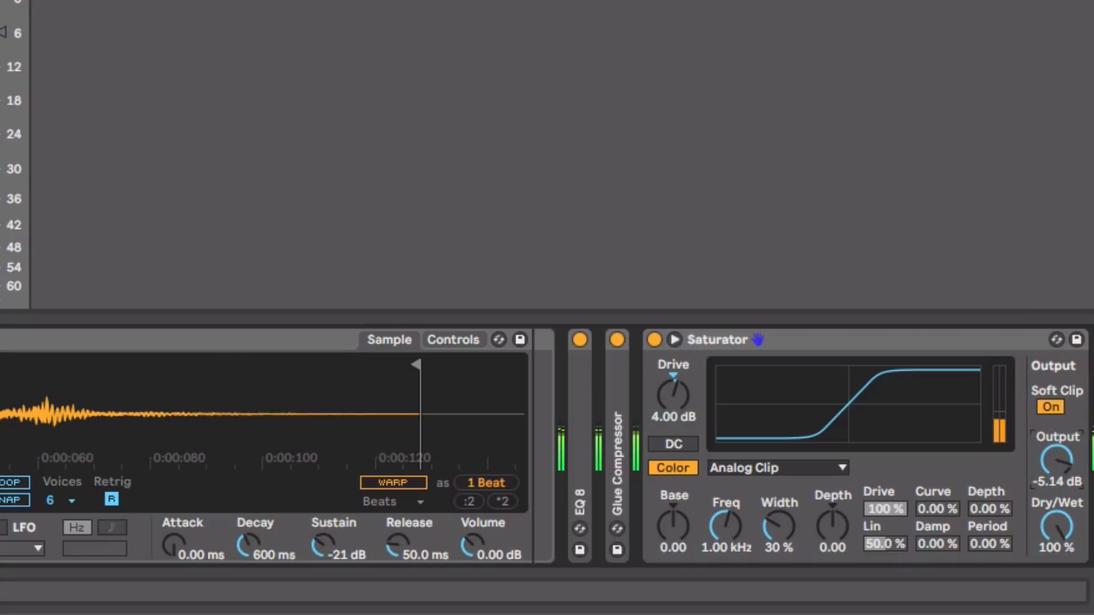
Step: Unfold the Glue Compressor, lower its makeup gain to 8.25 dB, and fold it again
{"action": "double_click", "coordinate": [621, 384]}
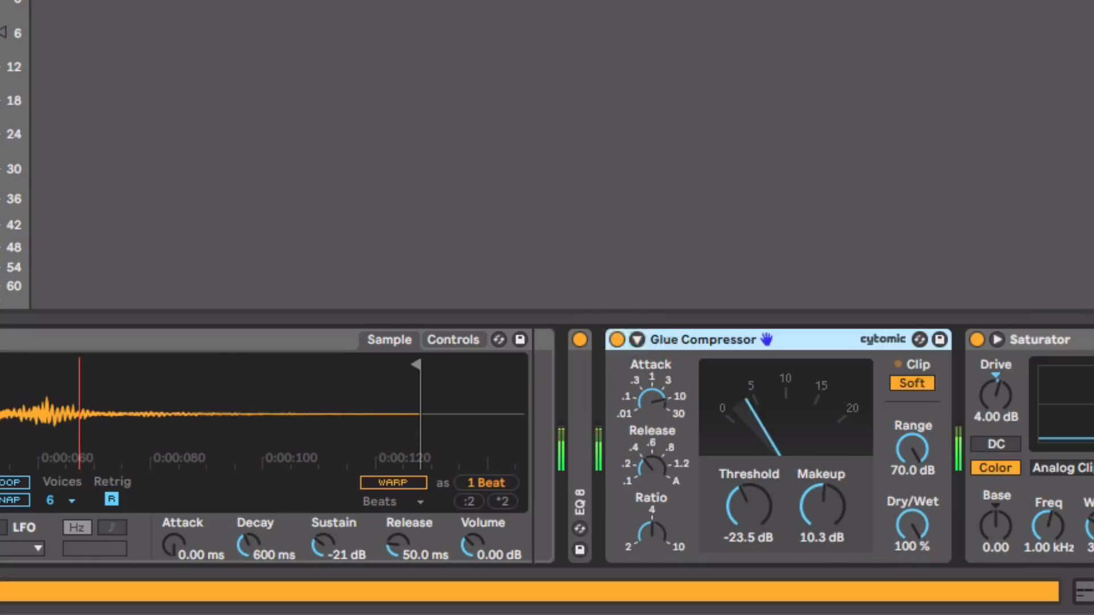
{"action": "left_click_drag", "start_coordinate": [815, 490], "coordinate": [815, 500]}
{"action": "left_click", "coordinate": [819, 336]}
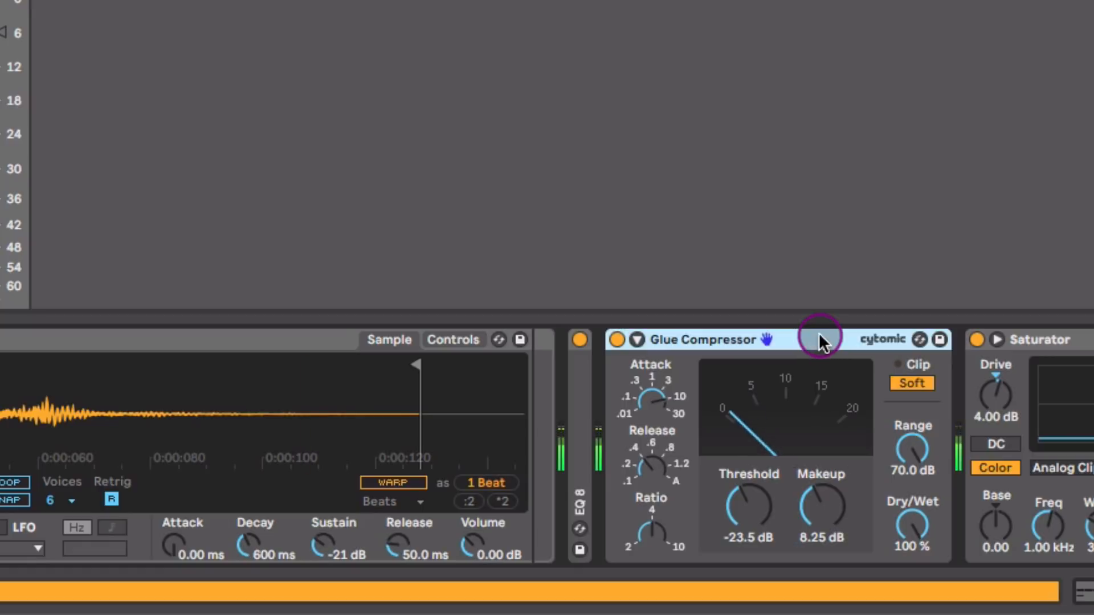
{"action": "double_click", "coordinate": [820, 340]}
Step: Compare the drums with the Saturator off and on, set its drive to 5.71 dB and lower its output
{"action": "left_click", "coordinate": [653, 340]}
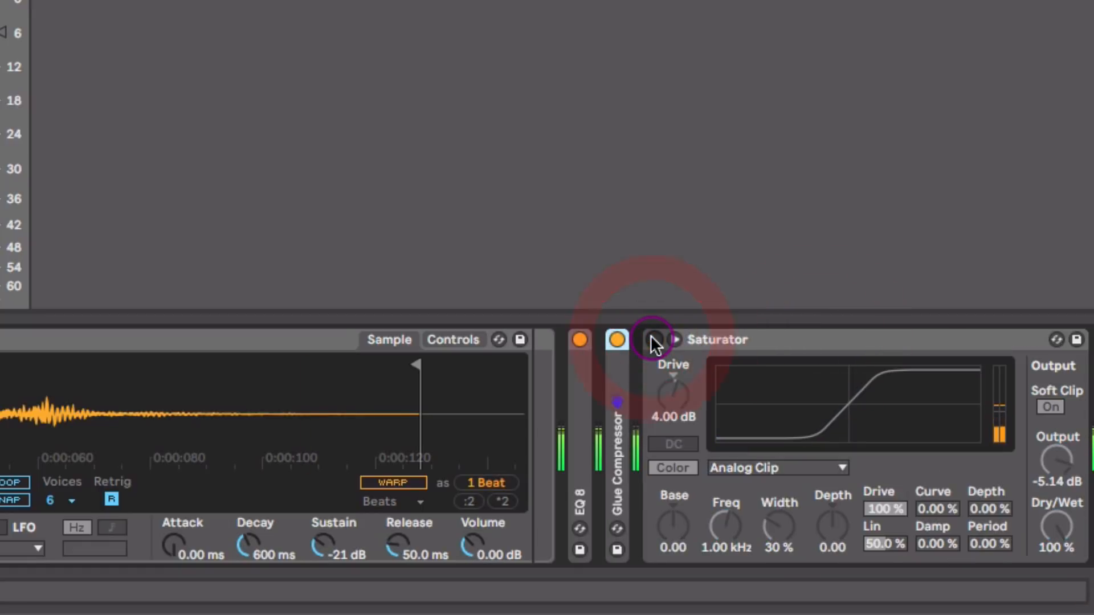
{"action": "left_click", "coordinate": [654, 341]}
{"action": "mouse_move", "coordinate": [672, 393]}
{"action": "left_mouse_down"}
{"action": "mouse_move", "coordinate": [673, 379]}
{"action": "mouse_move", "coordinate": [672, 388]}
{"action": "left_mouse_up"}
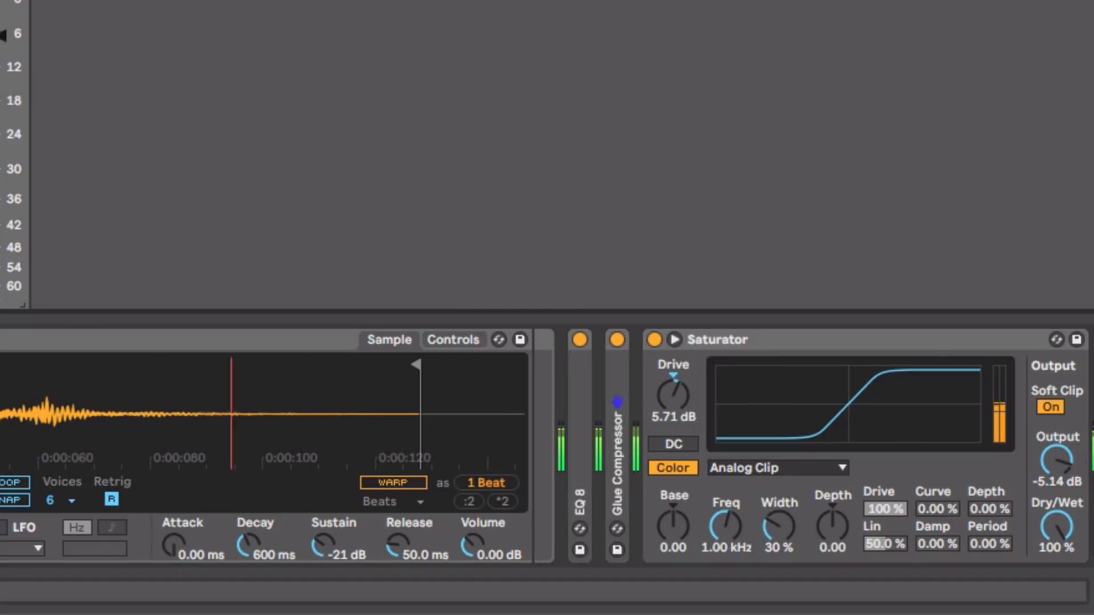
{"action": "left_click_drag", "start_coordinate": [1056, 459], "coordinate": [1056, 466]}
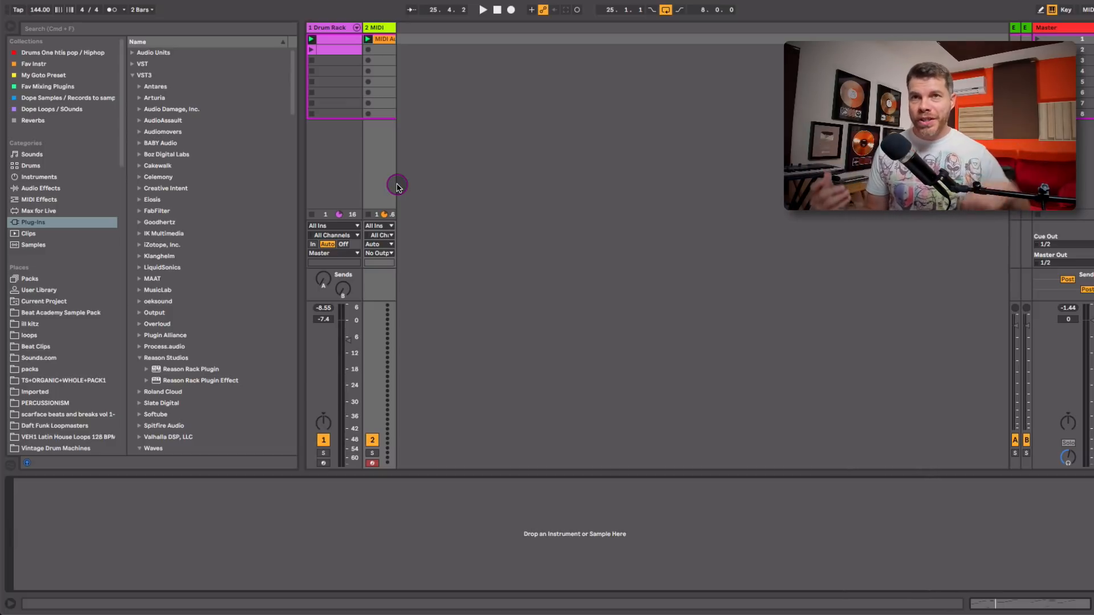
Step: Load the Reason Rack Plugin on the MIDI track, add Friktion Modeled Strings, and move the plugin window aside
{"action": "left_click", "coordinate": [165, 369]}
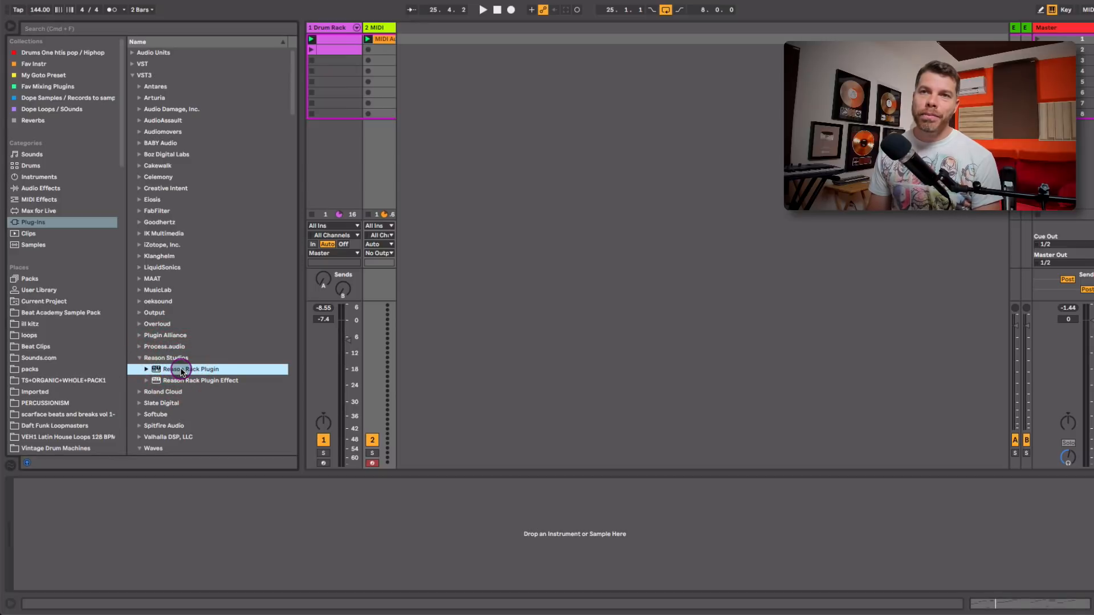
{"action": "left_click_drag", "start_coordinate": [183, 372], "coordinate": [386, 102]}
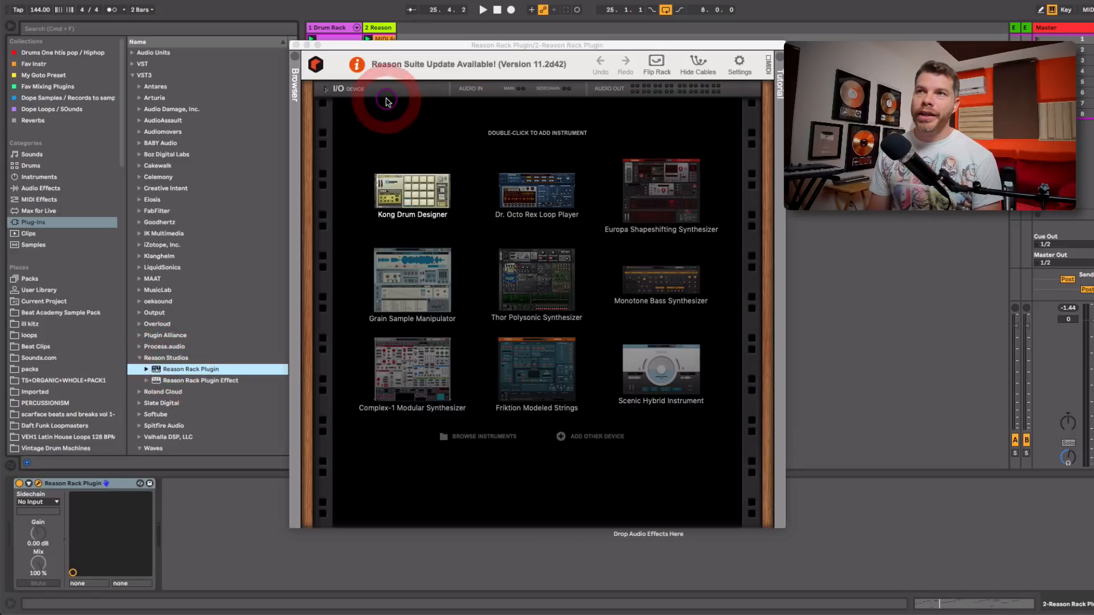
{"action": "left_click", "coordinate": [535, 368]}
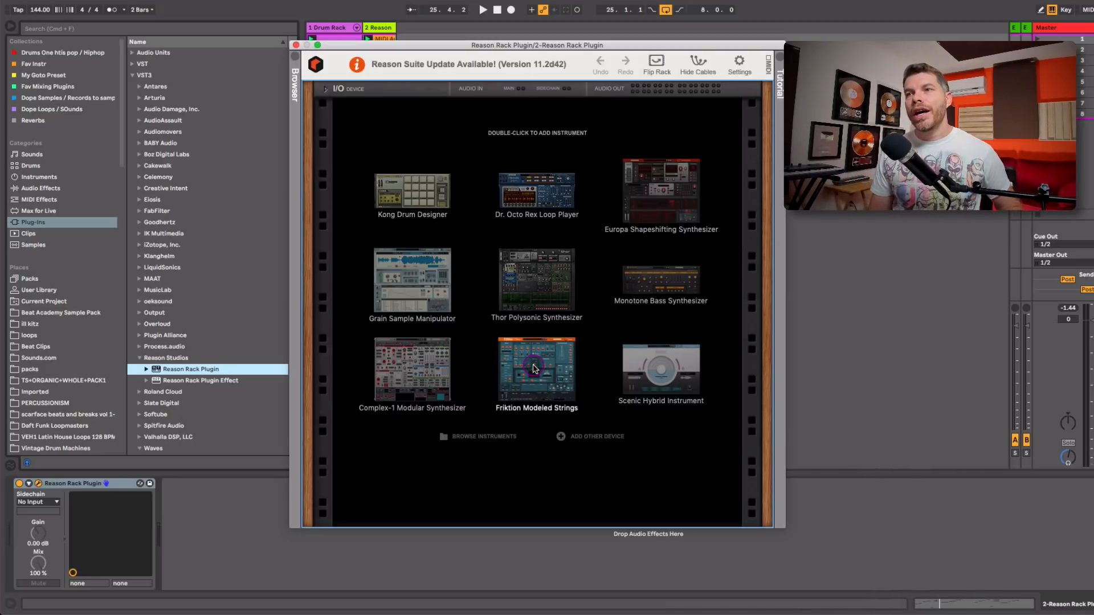
{"action": "double_click", "coordinate": [534, 368]}
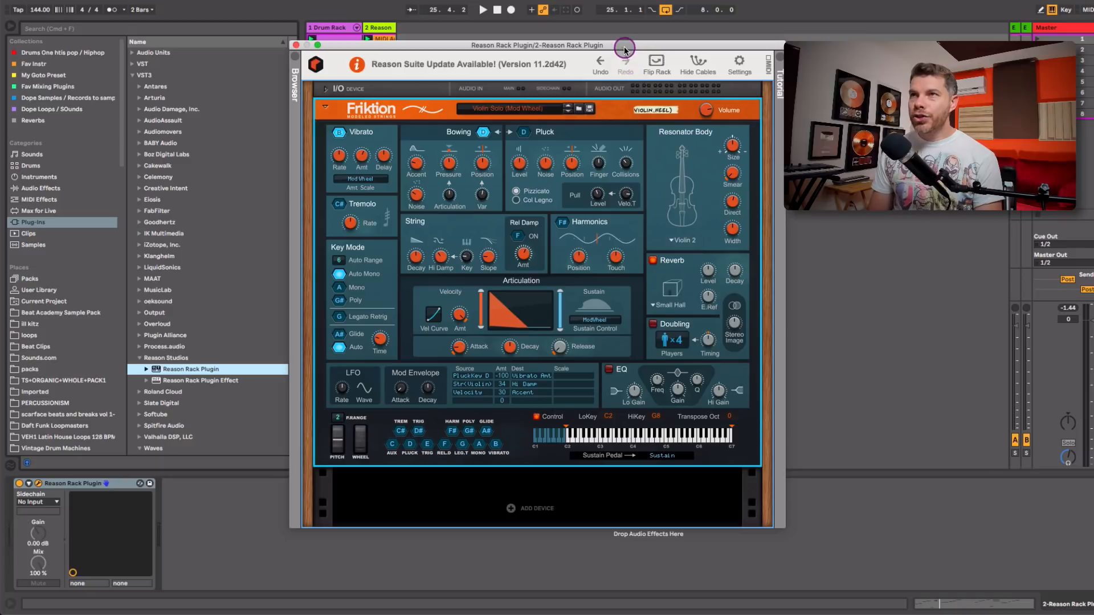
{"action": "left_click_drag", "start_coordinate": [624, 47], "coordinate": [751, 39]}
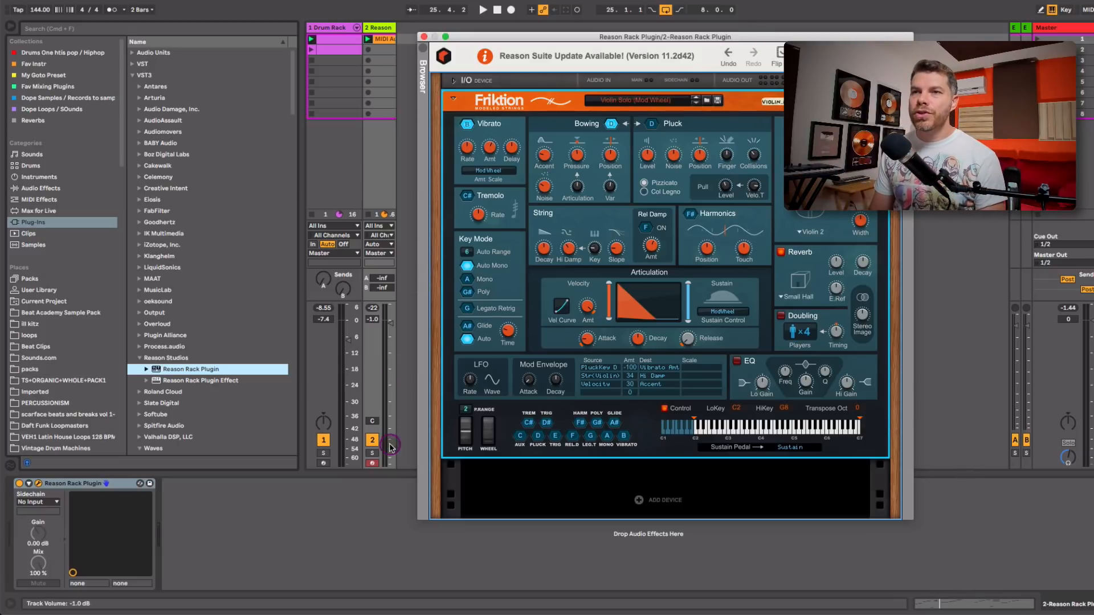
Step: Solo the Reason track, show its MIDI clip's notes without the plugin window, and play the clip
{"action": "left_click", "coordinate": [374, 453]}
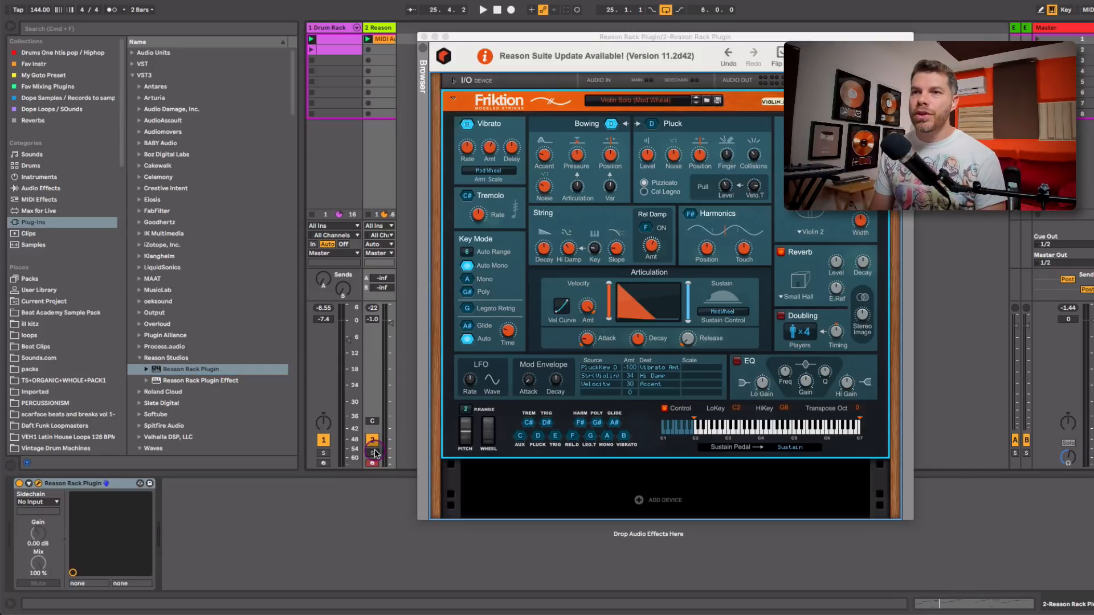
{"action": "double_click", "coordinate": [386, 39]}
{"action": "left_click", "coordinate": [422, 37]}
{"action": "key", "text": "space"}
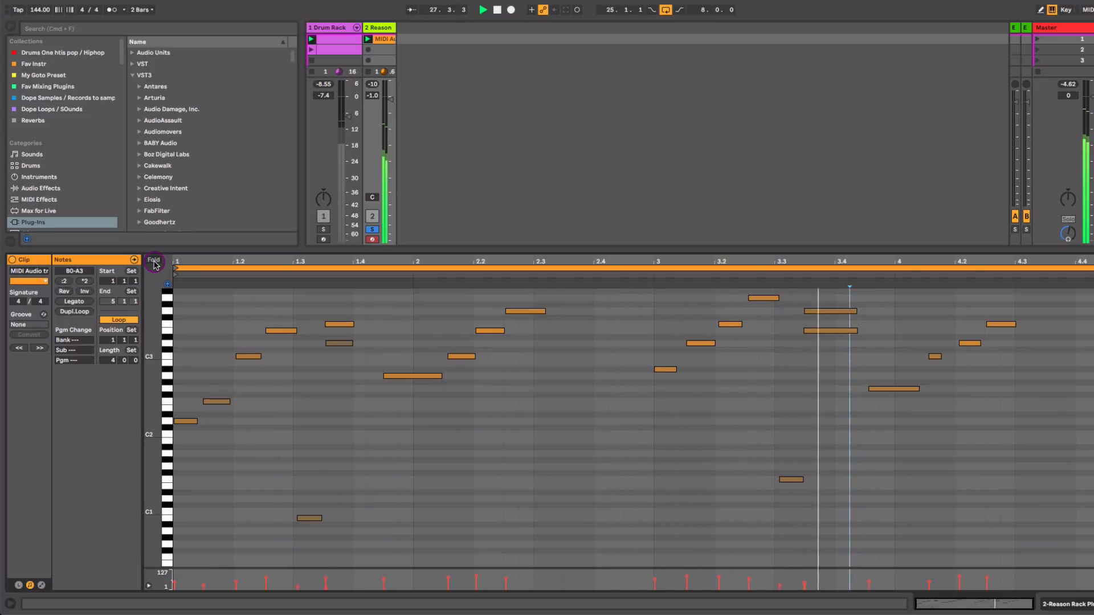
Step: Stop playback, reopen the Reason Rack Plugin window, switch Friktion from Bowing to Pluck, and play the clip
{"action": "key", "text": "space"}
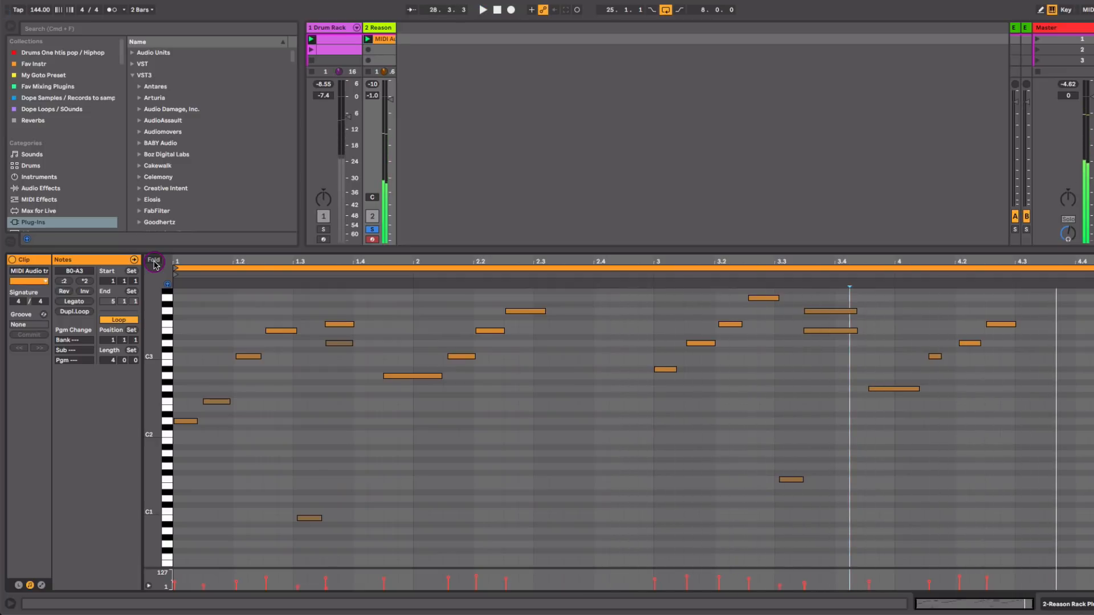
{"action": "key", "text": "shift+Tab"}
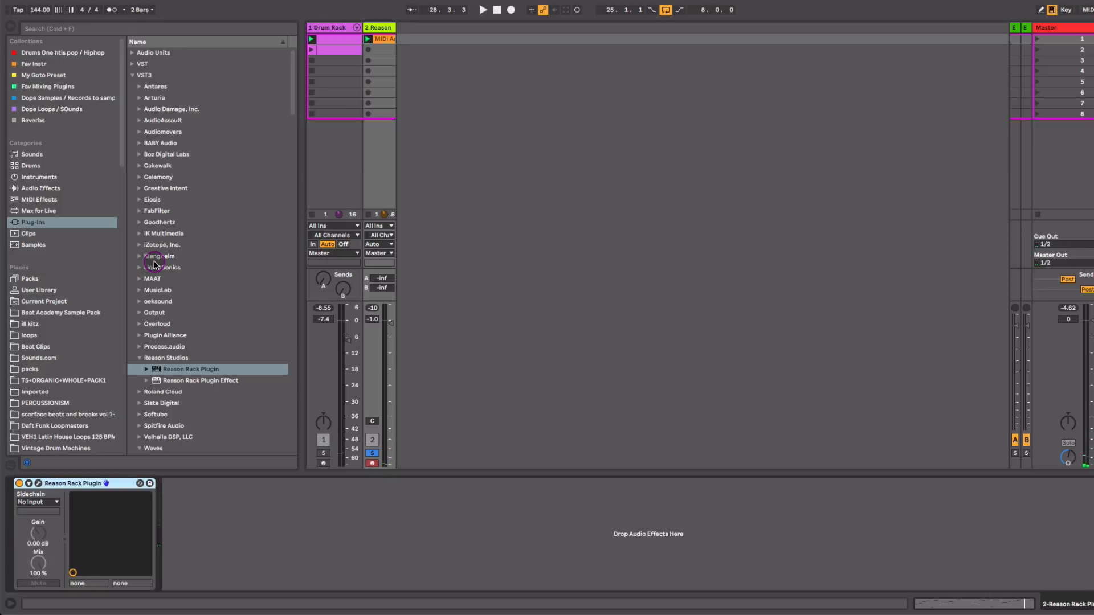
{"action": "left_click", "coordinate": [39, 484]}
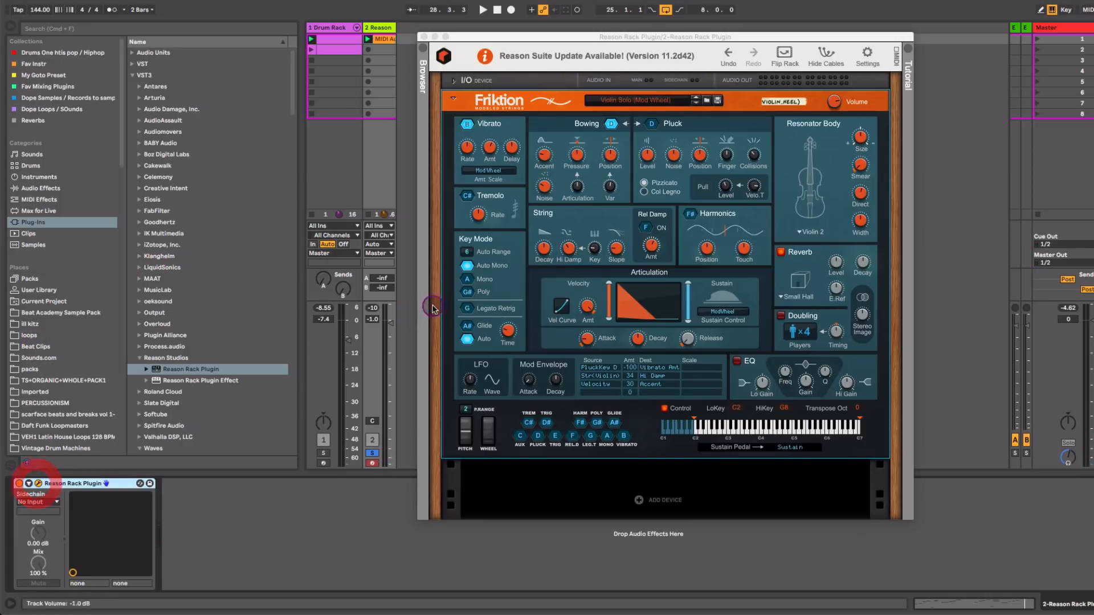
{"action": "left_click", "coordinate": [651, 124]}
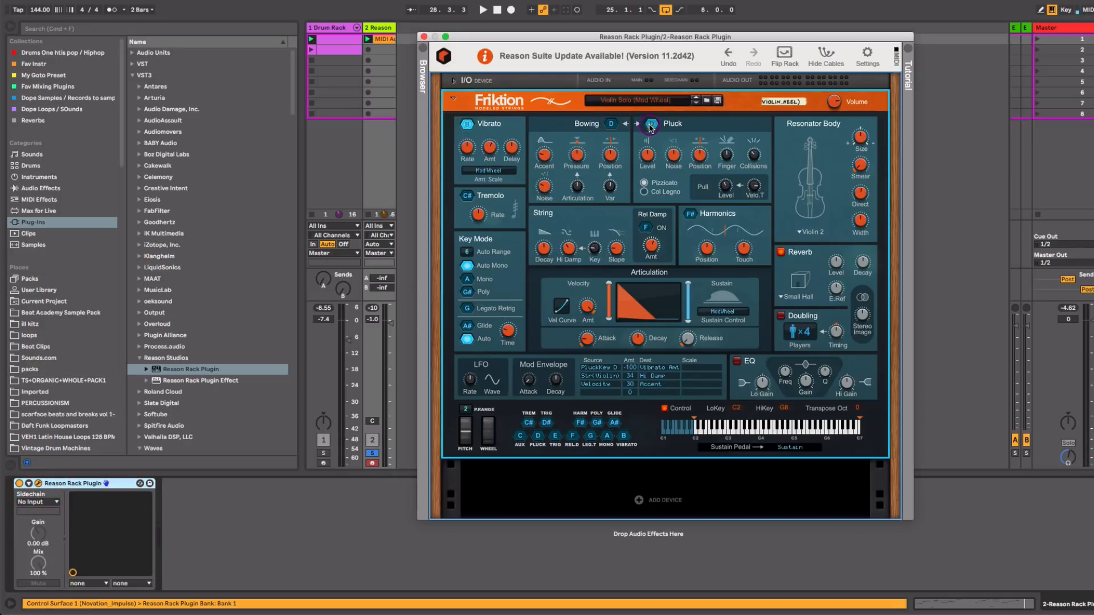
{"action": "key", "text": "space"}
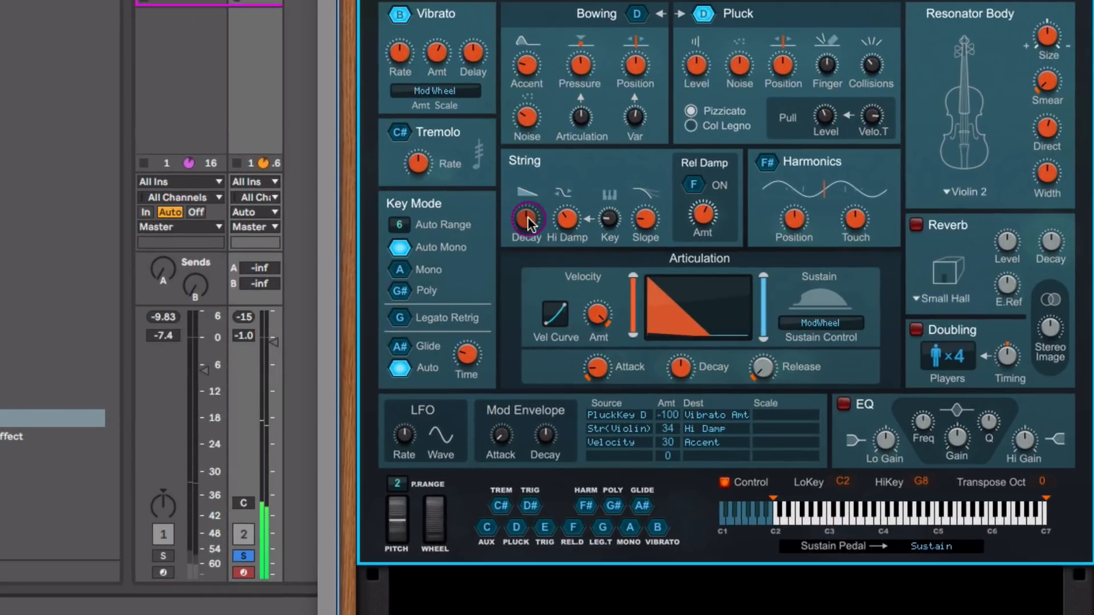
Step: Lower Friktion's string decay, adjust the resonator body's size, and raise its width while the clip plays
{"action": "mouse_move", "coordinate": [527, 224]}
{"action": "left_mouse_down"}
{"action": "mouse_move", "coordinate": [526, 252]}
{"action": "mouse_move", "coordinate": [521, 225]}
{"action": "mouse_move", "coordinate": [532, 221]}
{"action": "mouse_move", "coordinate": [532, 233]}
{"action": "left_mouse_up"}
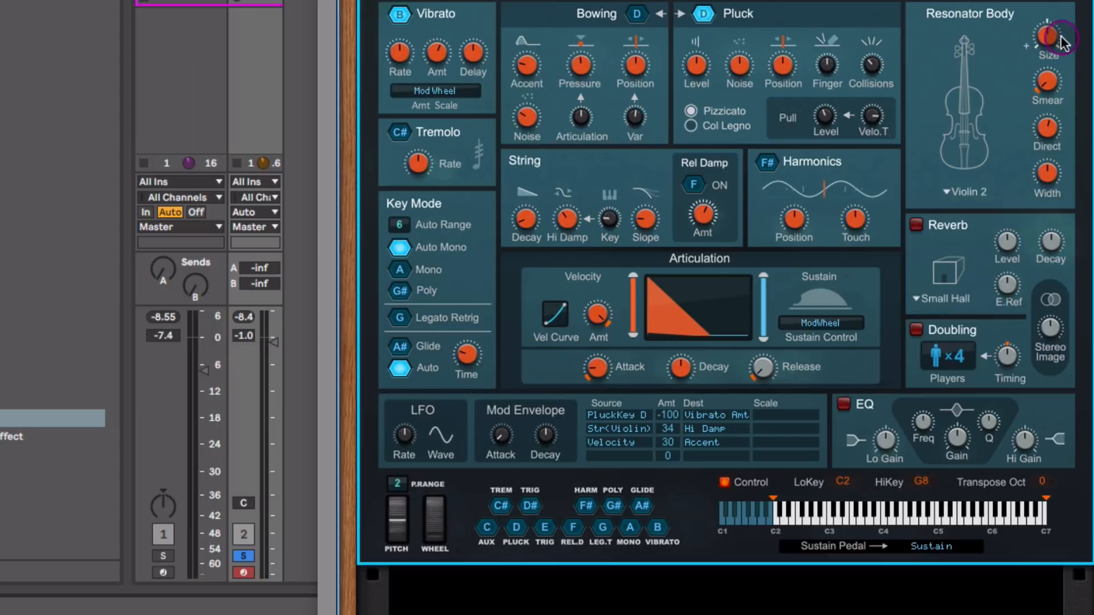
{"action": "mouse_move", "coordinate": [1049, 37]}
{"action": "left_mouse_down"}
{"action": "mouse_move", "coordinate": [1061, 31]}
{"action": "mouse_move", "coordinate": [1048, 76]}
{"action": "mouse_move", "coordinate": [1059, 59]}
{"action": "left_mouse_up"}
{"action": "left_click_drag", "start_coordinate": [1051, 182], "coordinate": [1052, 171]}
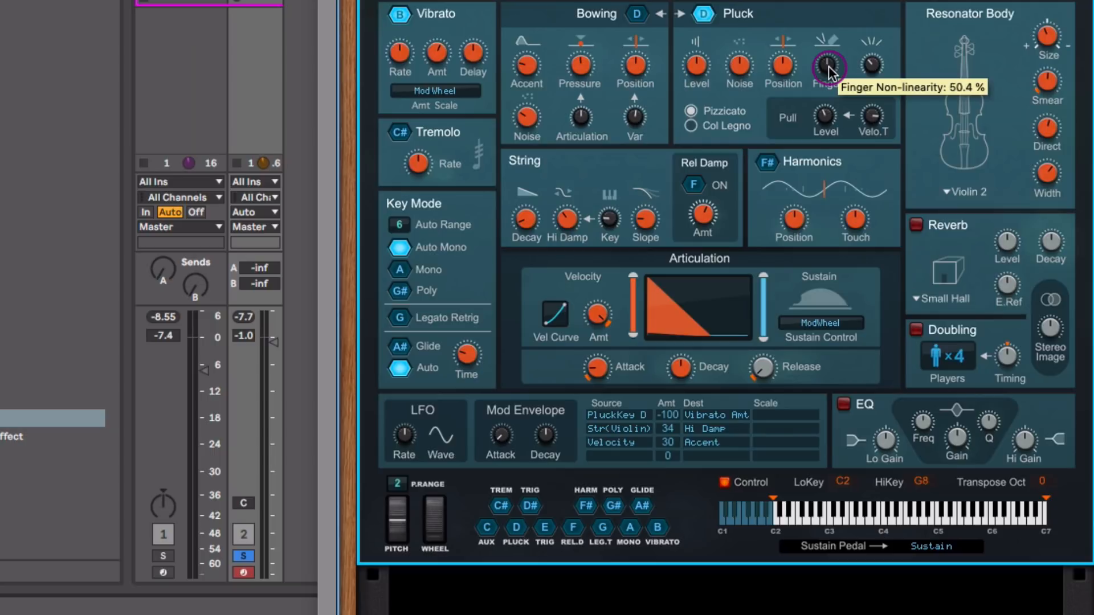
Step: Raise the Pluck finger and position settings, set collisions to about 77 %, and adjust the pluck level and noise
{"action": "left_click_drag", "start_coordinate": [832, 69], "coordinate": [832, 50]}
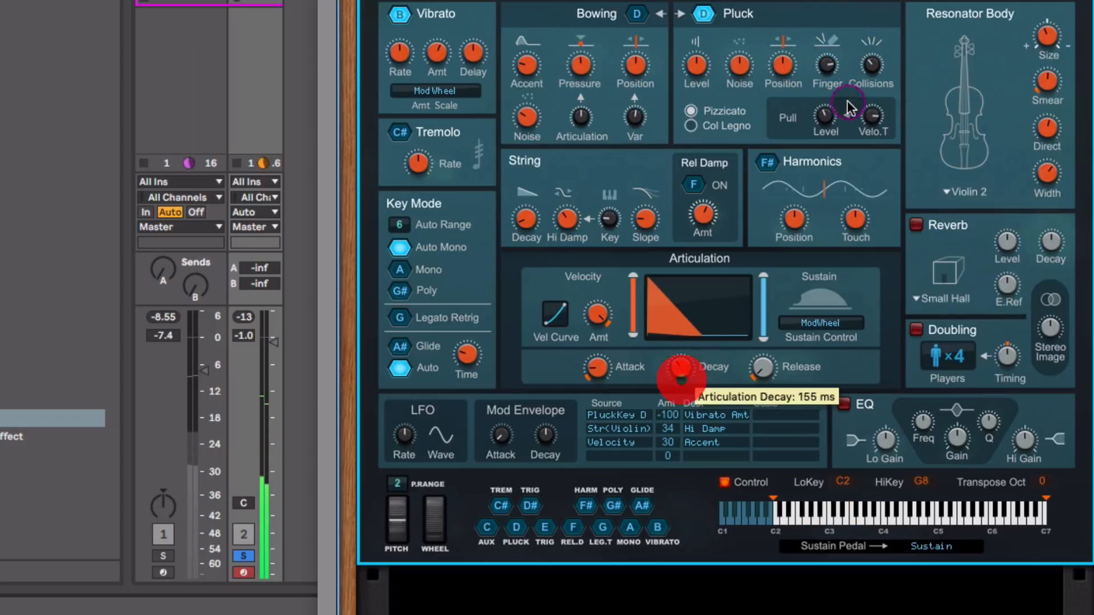
{"action": "left_click_drag", "start_coordinate": [868, 75], "coordinate": [883, 43]}
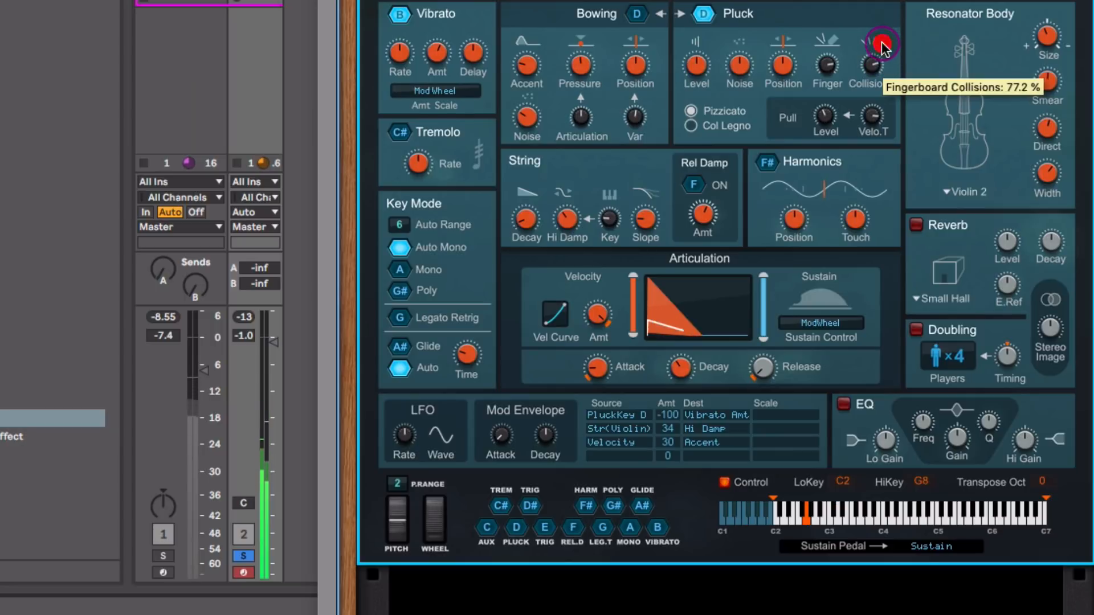
{"action": "mouse_move", "coordinate": [782, 70]}
{"action": "left_mouse_down"}
{"action": "mouse_move", "coordinate": [794, 41]}
{"action": "mouse_move", "coordinate": [782, 57]}
{"action": "left_mouse_up"}
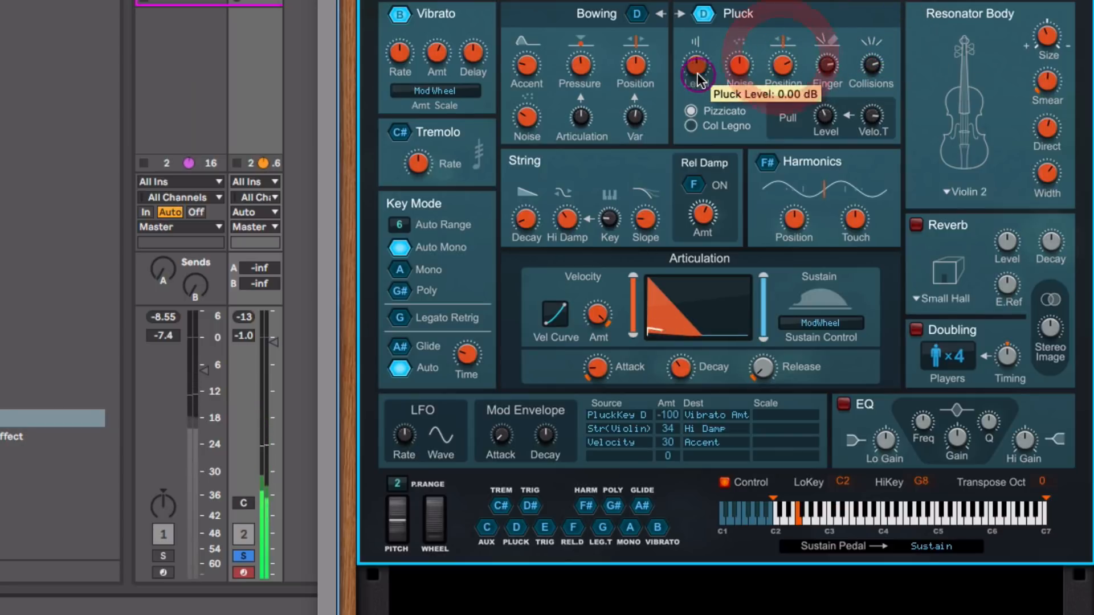
{"action": "left_click_drag", "start_coordinate": [701, 59], "coordinate": [737, 81]}
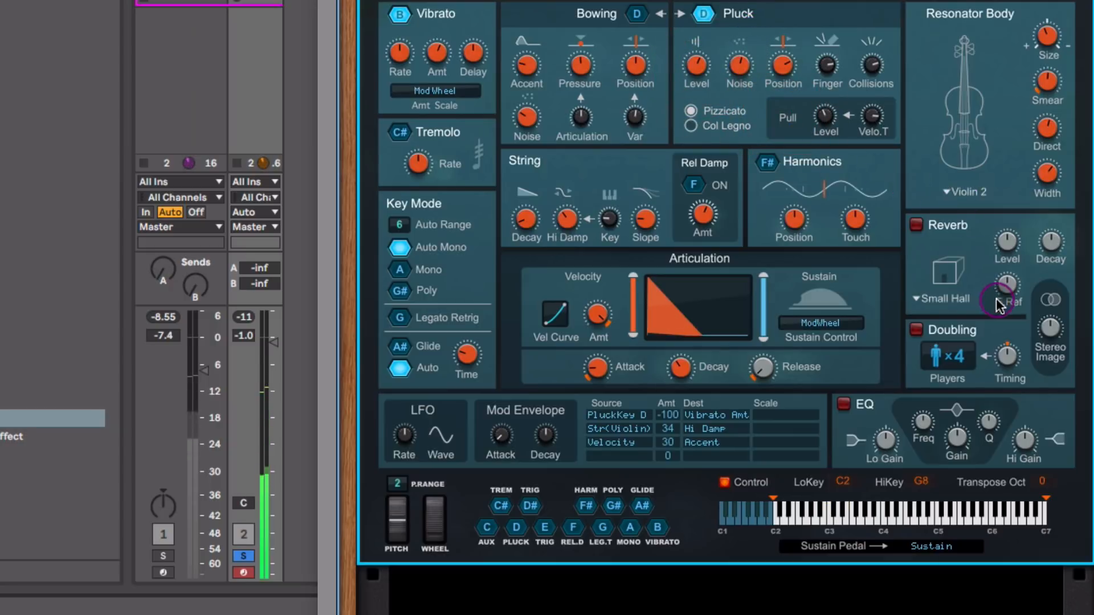
Step: Turn on Friktion's Doubling with 2 players and lower the random timing to about 6.1 ms
{"action": "left_click", "coordinate": [915, 332]}
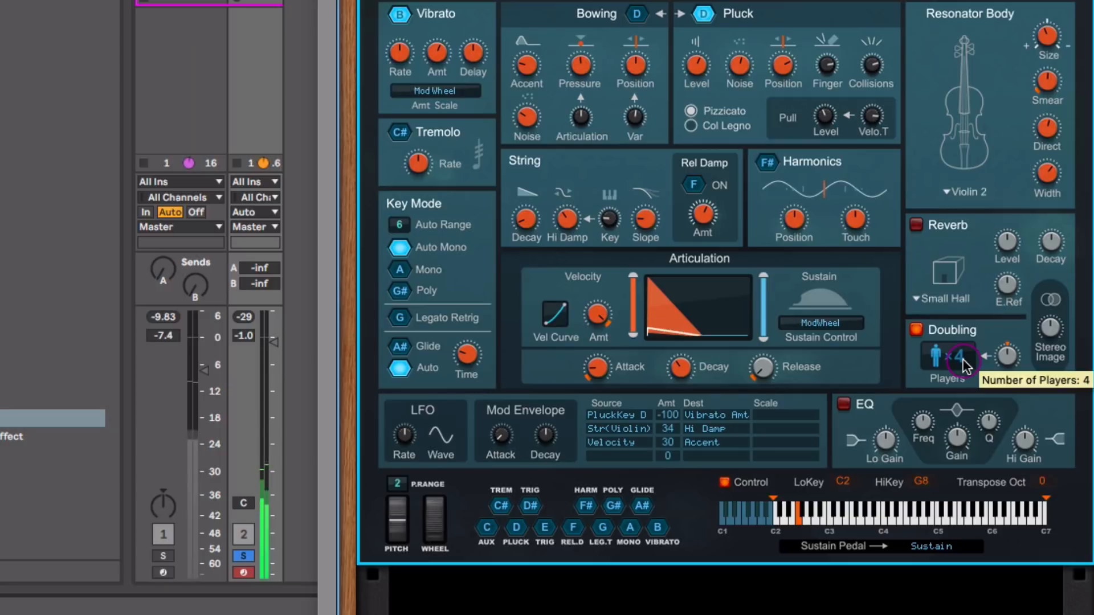
{"action": "left_click_drag", "start_coordinate": [1007, 356], "coordinate": [1011, 392]}
{"action": "left_click", "coordinate": [960, 360]}
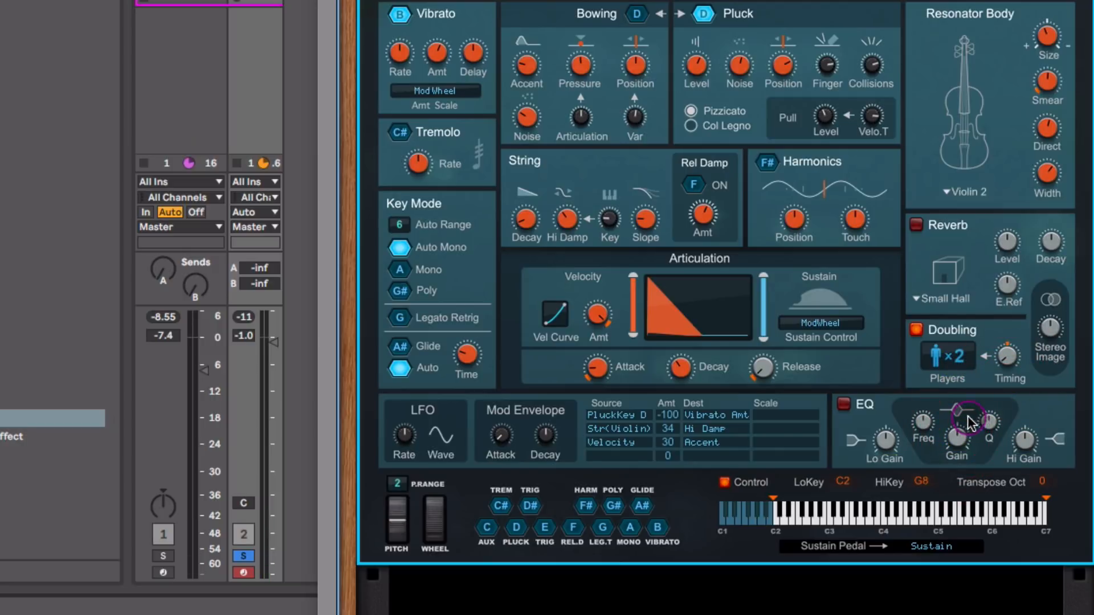
{"action": "mouse_move", "coordinate": [1011, 359]}
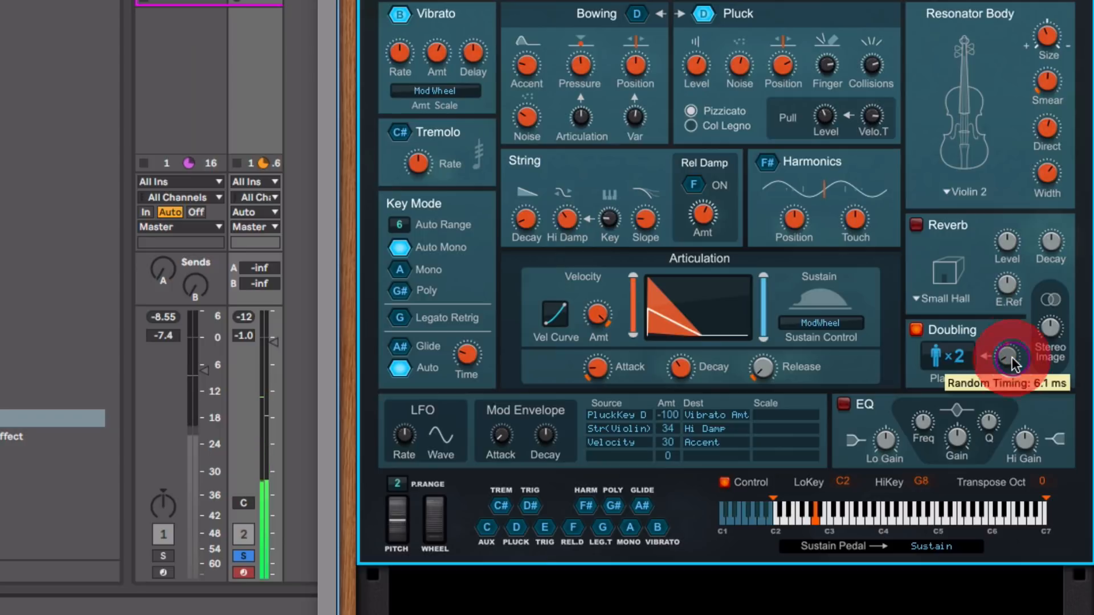
{"action": "mouse_move", "coordinate": [1051, 327]}
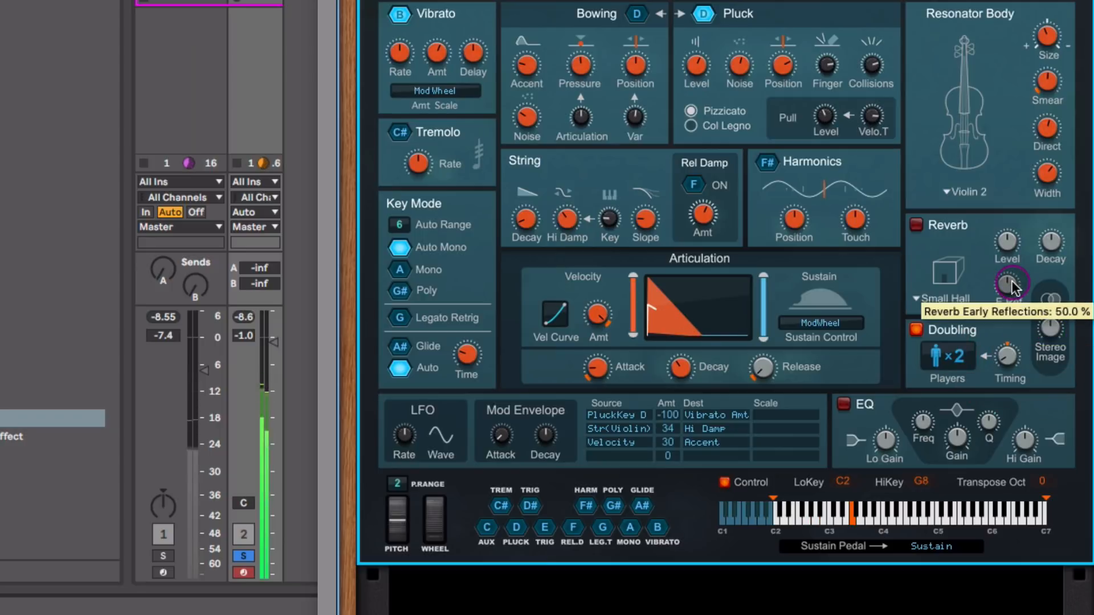
Step: Turn on Friktion's EQ, adjust its high gain, and fine-tune the articulation decay
{"action": "left_click", "coordinate": [842, 404]}
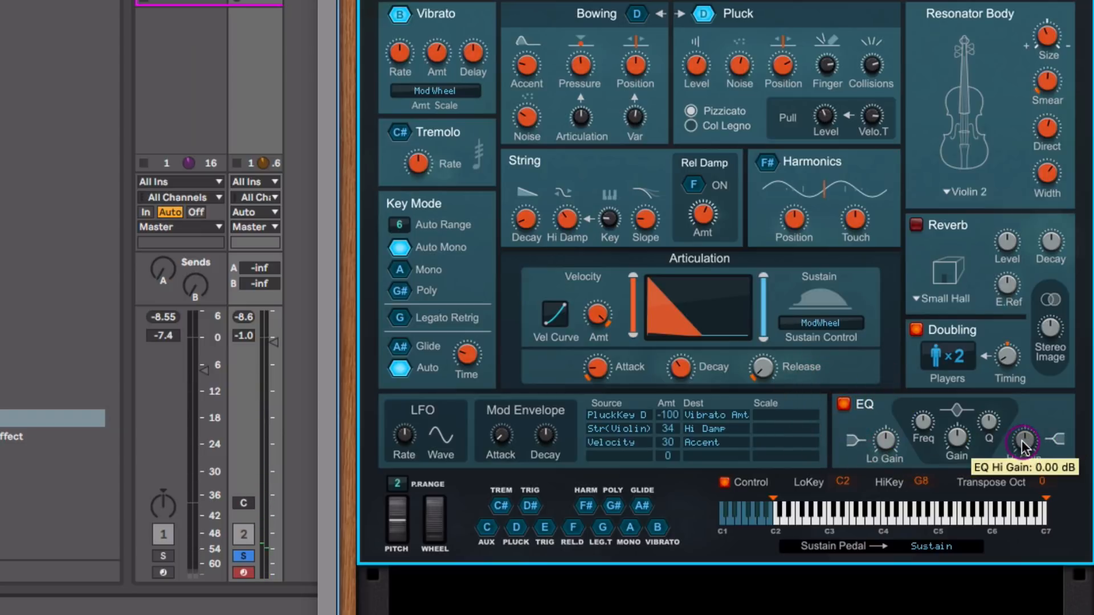
{"action": "left_click_drag", "start_coordinate": [1021, 440], "coordinate": [1030, 440]}
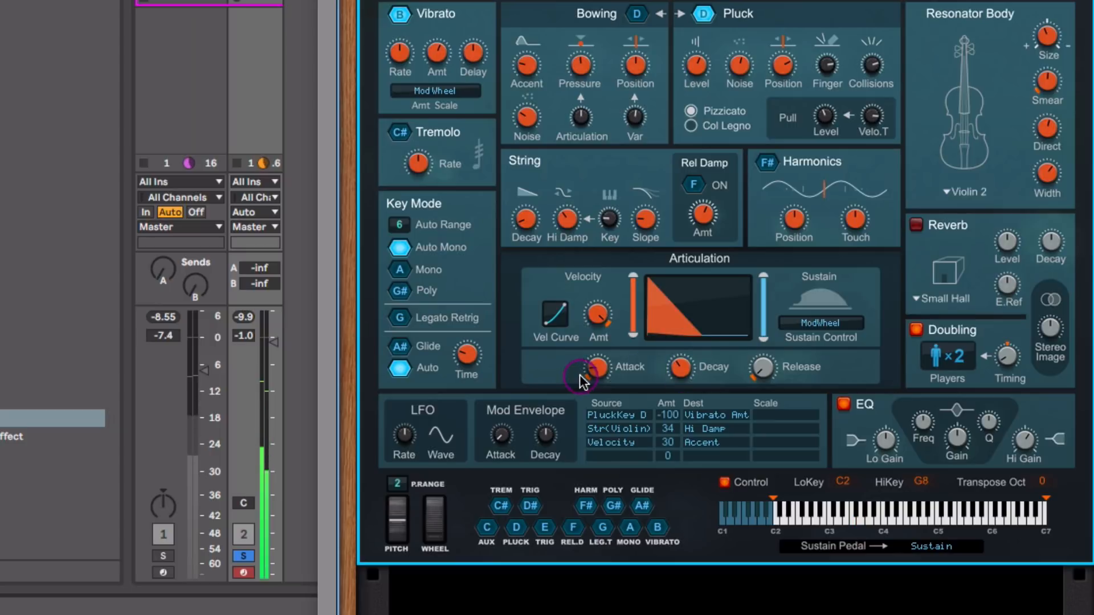
{"action": "mouse_move", "coordinate": [681, 368]}
{"action": "left_mouse_down"}
{"action": "mouse_move", "coordinate": [688, 345]}
{"action": "mouse_move", "coordinate": [683, 374]}
{"action": "left_mouse_up"}
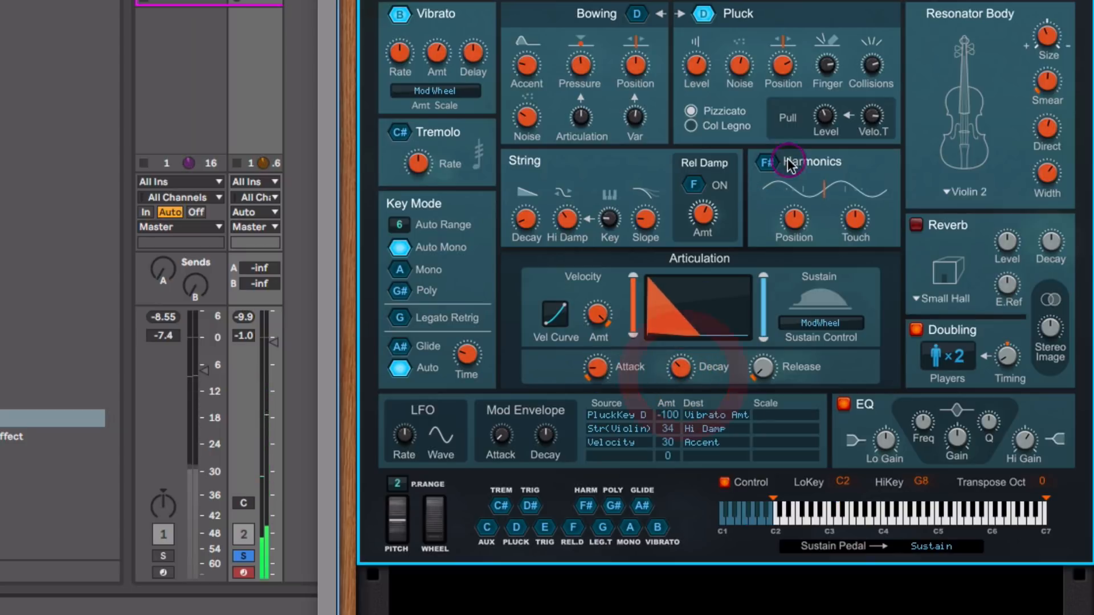
Step: Try Friktion's Harmonics at 27.5 % position with a lower touch, switch it off, and recentre the position
{"action": "left_click", "coordinate": [769, 167]}
{"action": "mouse_move", "coordinate": [794, 215]}
{"action": "left_mouse_down"}
{"action": "mouse_move", "coordinate": [799, 222]}
{"action": "mouse_move", "coordinate": [785, 224]}
{"action": "left_mouse_up"}
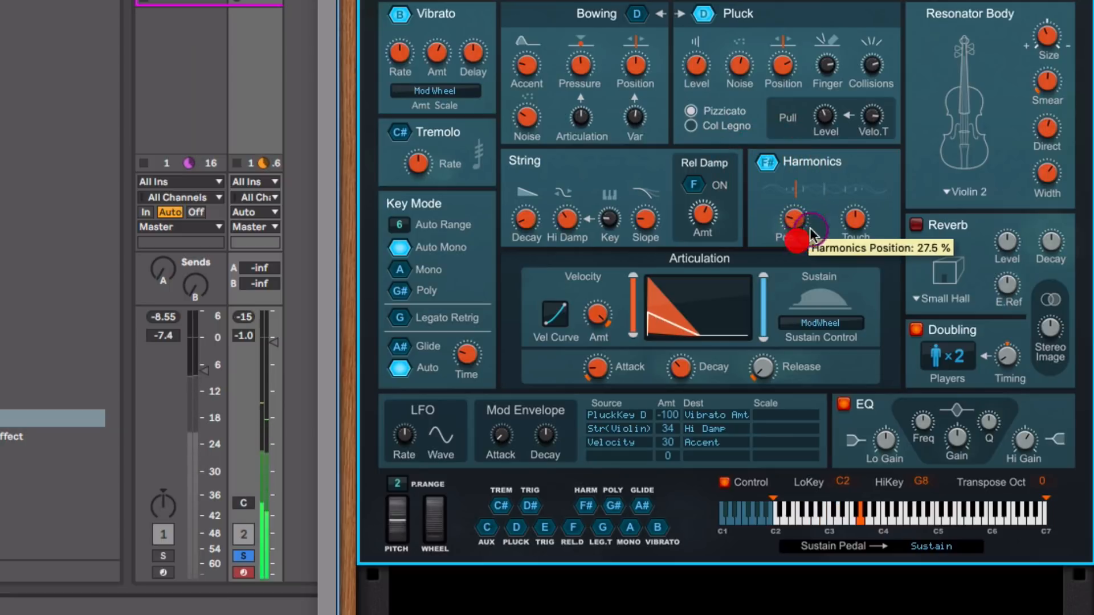
{"action": "left_click", "coordinate": [857, 218]}
{"action": "mouse_move", "coordinate": [859, 216]}
{"action": "left_mouse_down"}
{"action": "mouse_move", "coordinate": [865, 196]}
{"action": "mouse_move", "coordinate": [860, 226]}
{"action": "left_mouse_up"}
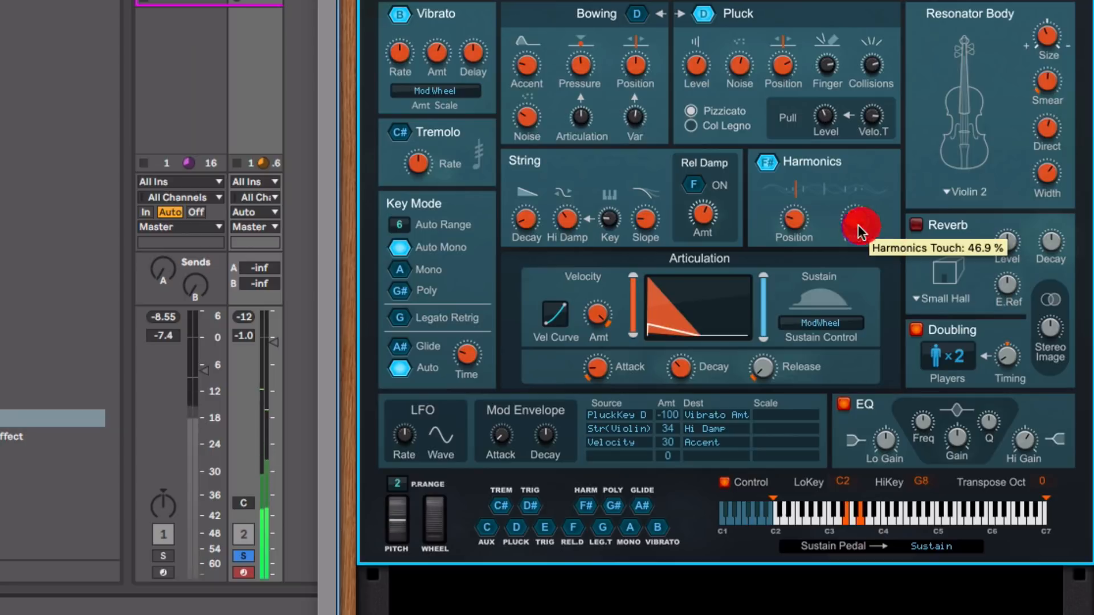
{"action": "left_click", "coordinate": [768, 166]}
{"action": "left_click", "coordinate": [794, 233]}
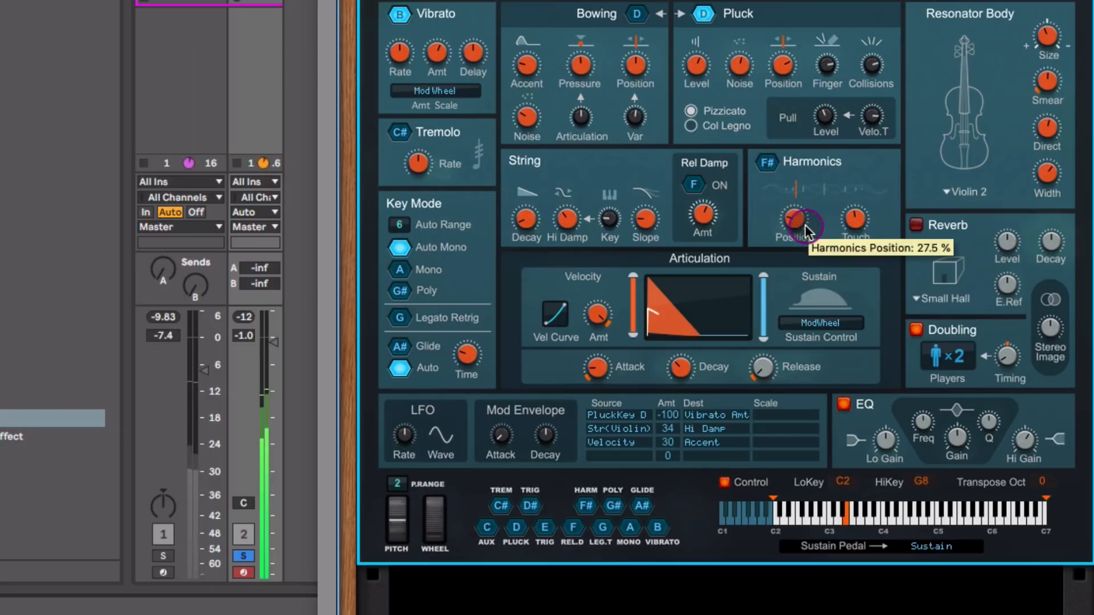
{"action": "left_click_drag", "start_coordinate": [794, 233], "coordinate": [795, 219]}
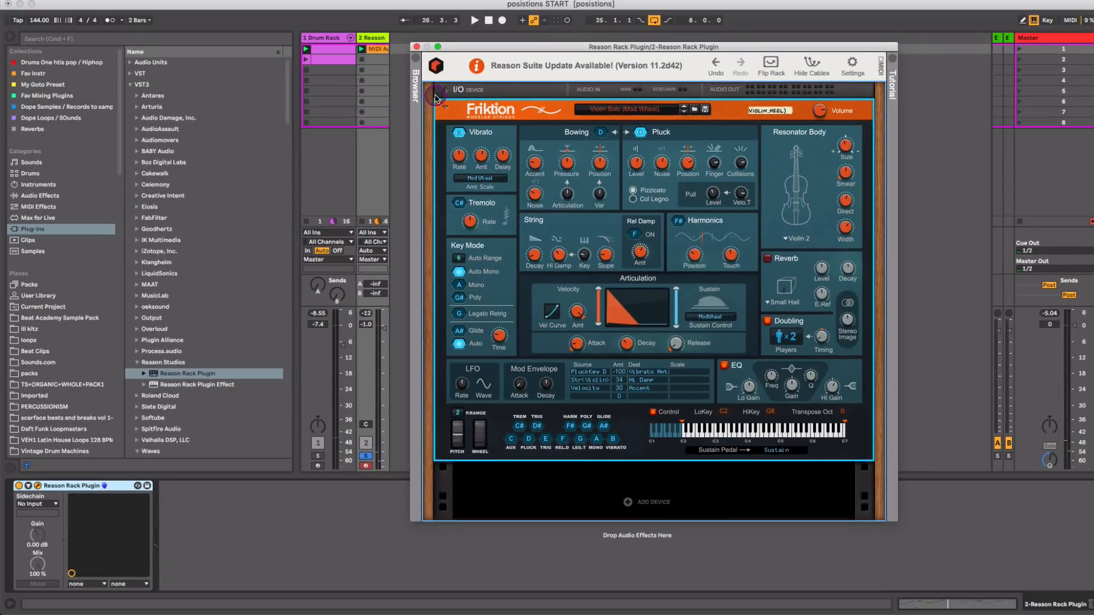
Step: Open the rack's browser and add a second Friktion Modeled Strings below the first one
{"action": "left_click", "coordinate": [417, 88]}
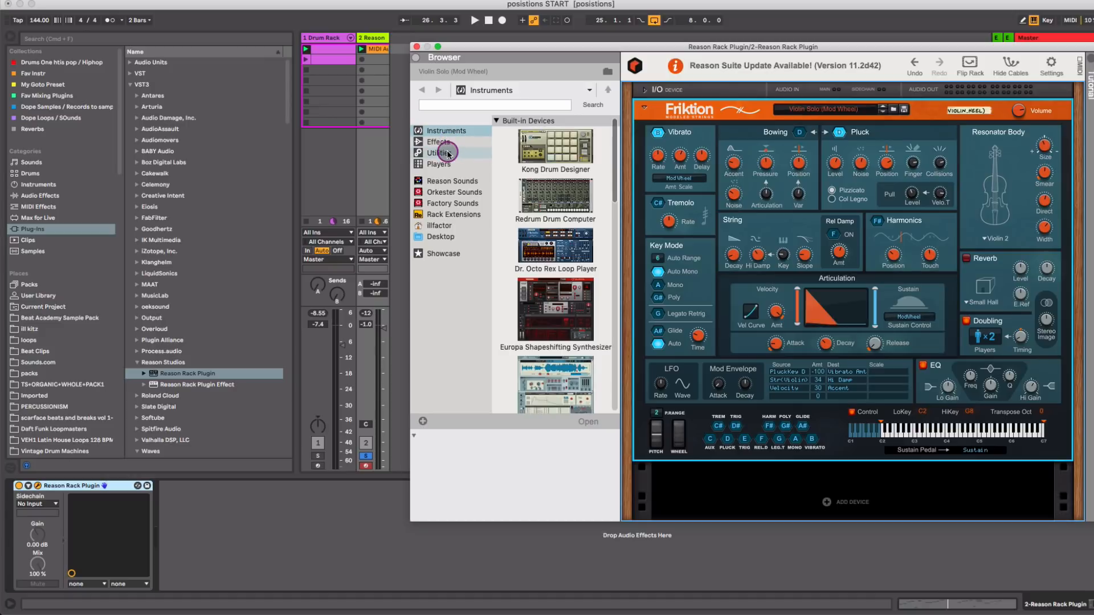
{"action": "left_click", "coordinate": [446, 169]}
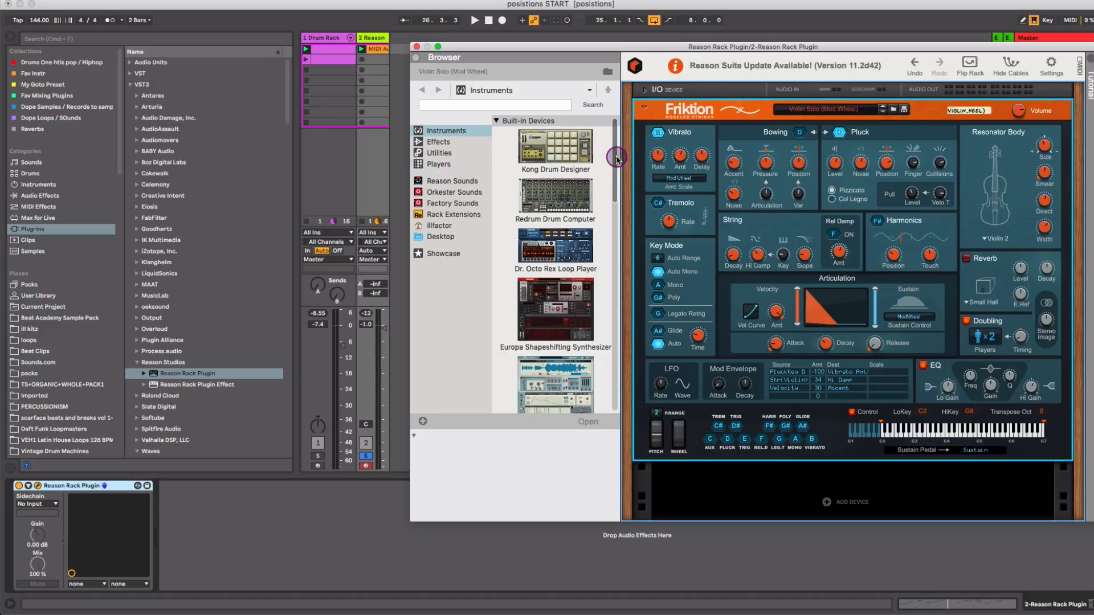
{"action": "left_click_drag", "start_coordinate": [615, 162], "coordinate": [611, 356]}
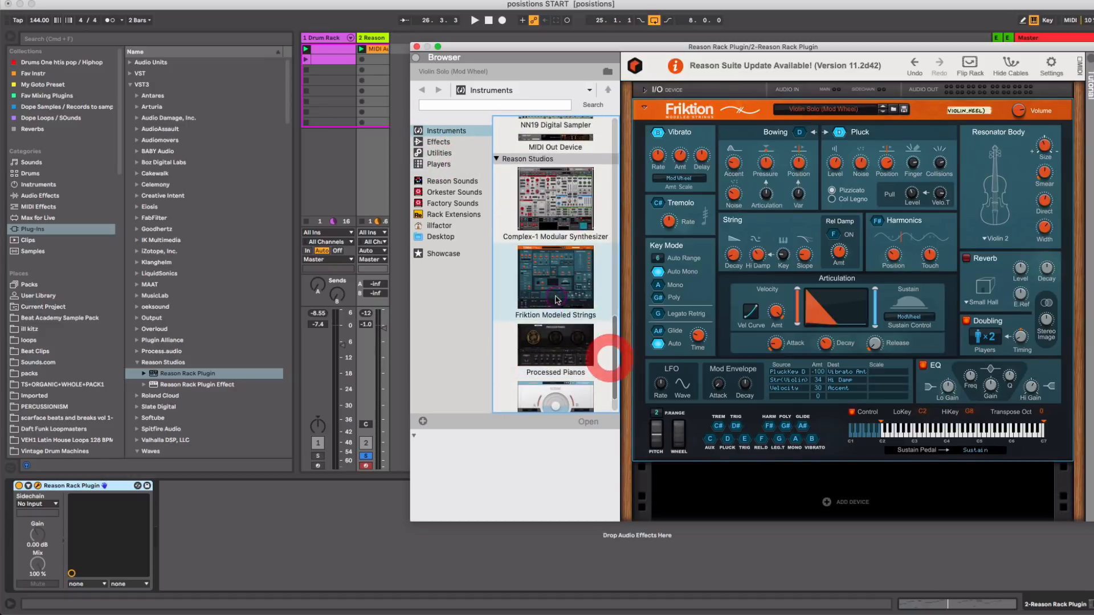
{"action": "left_click_drag", "start_coordinate": [605, 310], "coordinate": [644, 504]}
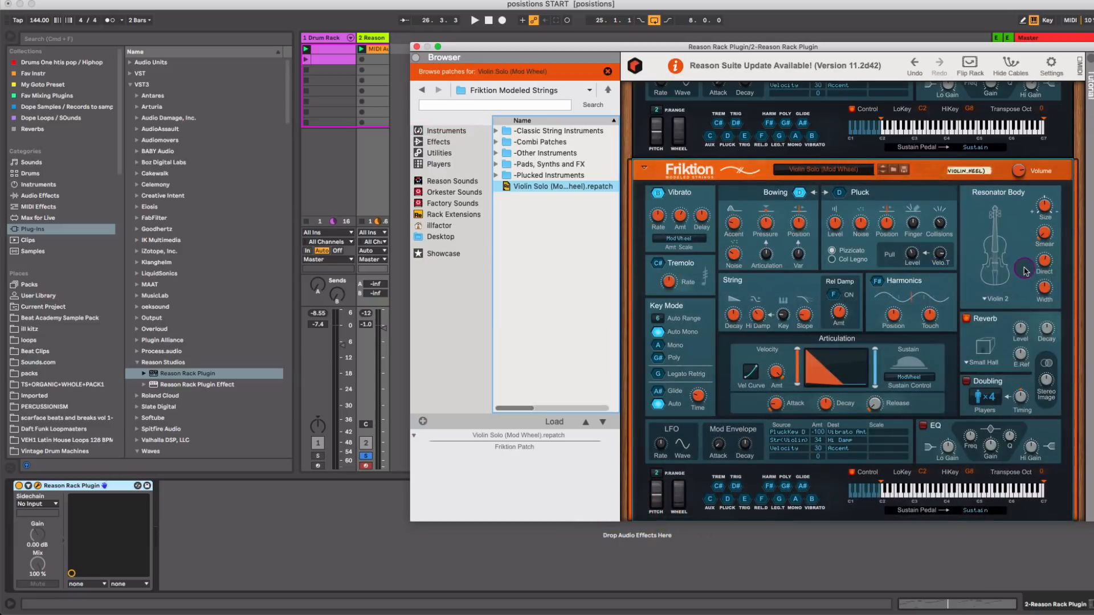
Step: Set the second Friktion's resonator body to Cello 1, switch it to Pluck with reverb off, and play the clip
{"action": "left_click", "coordinate": [982, 304]}
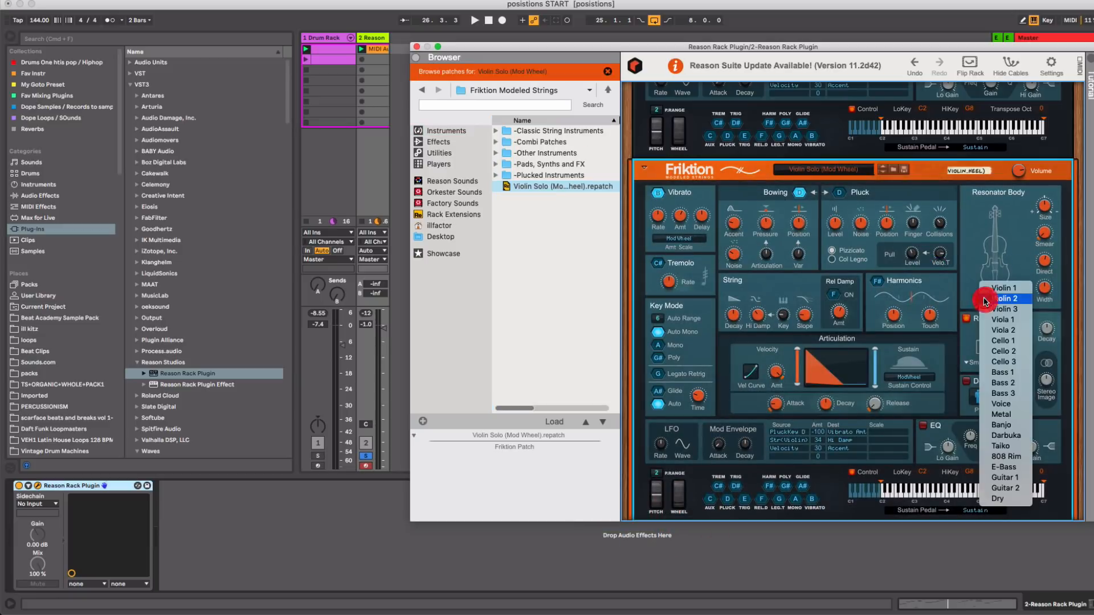
{"action": "left_click", "coordinate": [1015, 341]}
{"action": "key", "text": "space"}
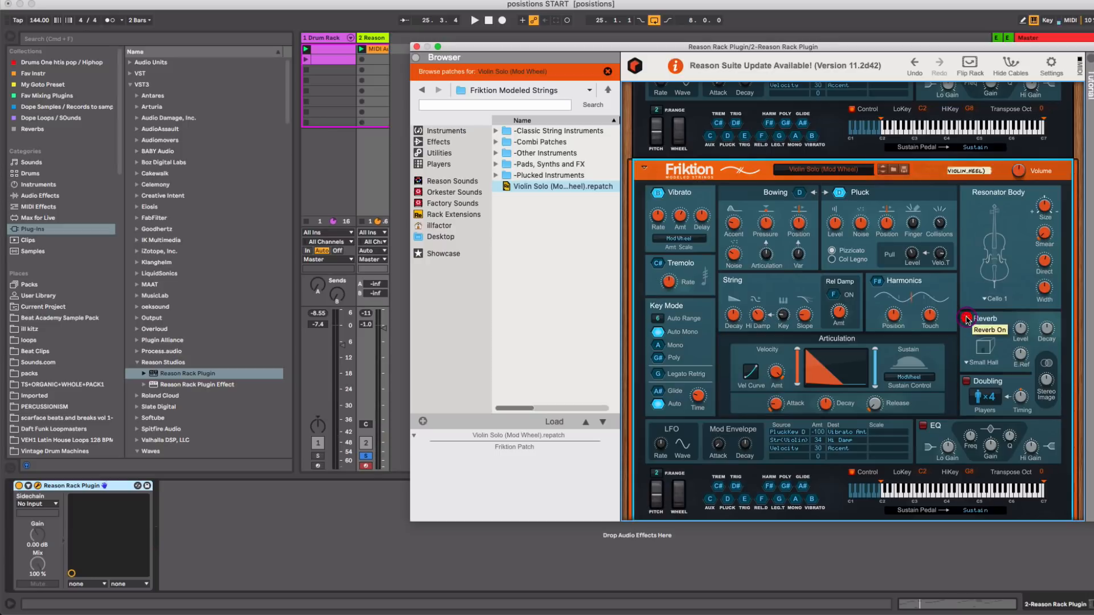
{"action": "key", "text": "space"}
Step: Set the second Friktion's string decay to 6.2 %, raise its master level, and adjust the body size
{"action": "left_click_drag", "start_coordinate": [1020, 173], "coordinate": [1022, 168]}
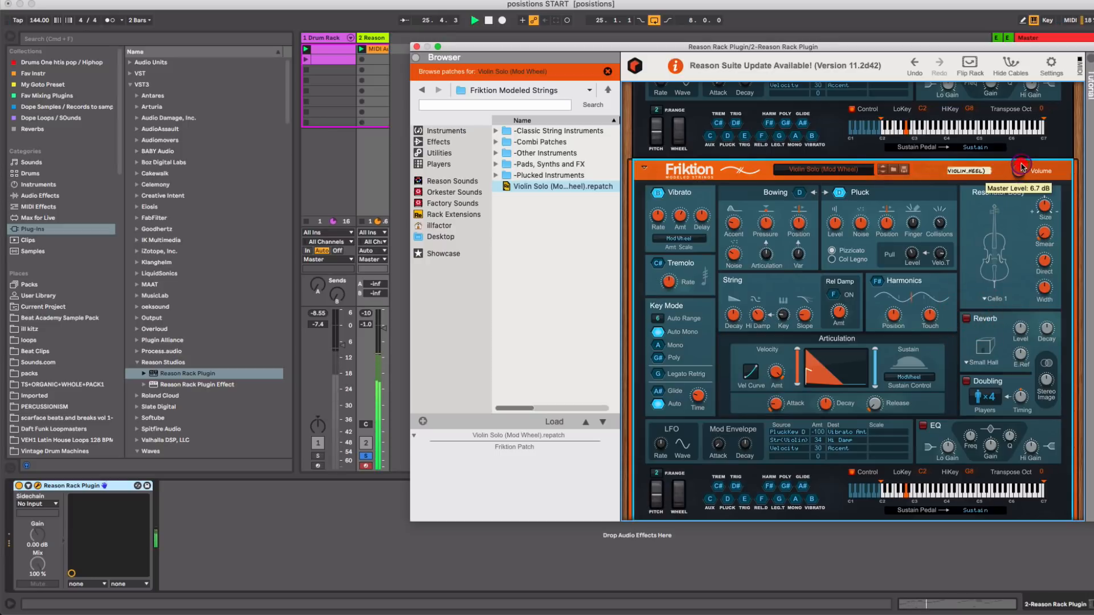
{"action": "left_click_drag", "start_coordinate": [734, 306], "coordinate": [731, 333]}
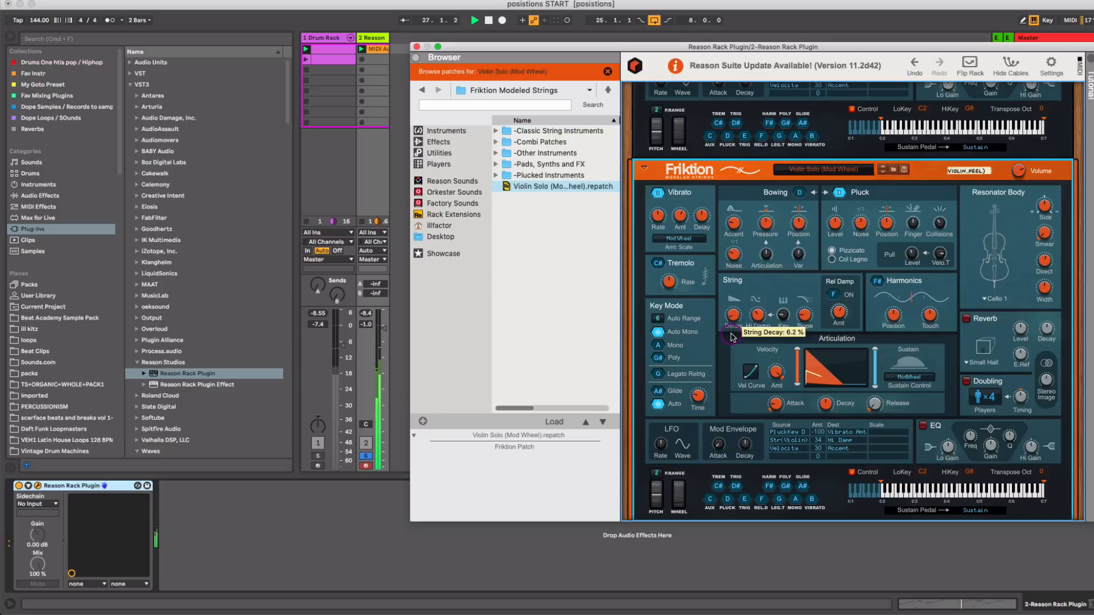
{"action": "left_click_drag", "start_coordinate": [1020, 167], "coordinate": [1019, 174]}
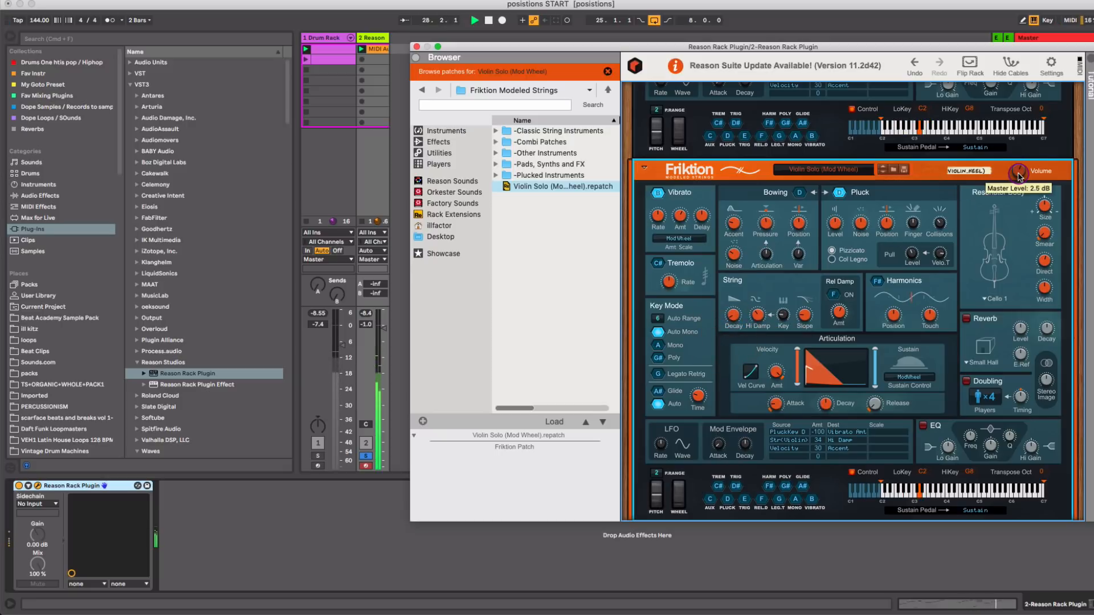
{"action": "left_click_drag", "start_coordinate": [1048, 210], "coordinate": [1051, 193]}
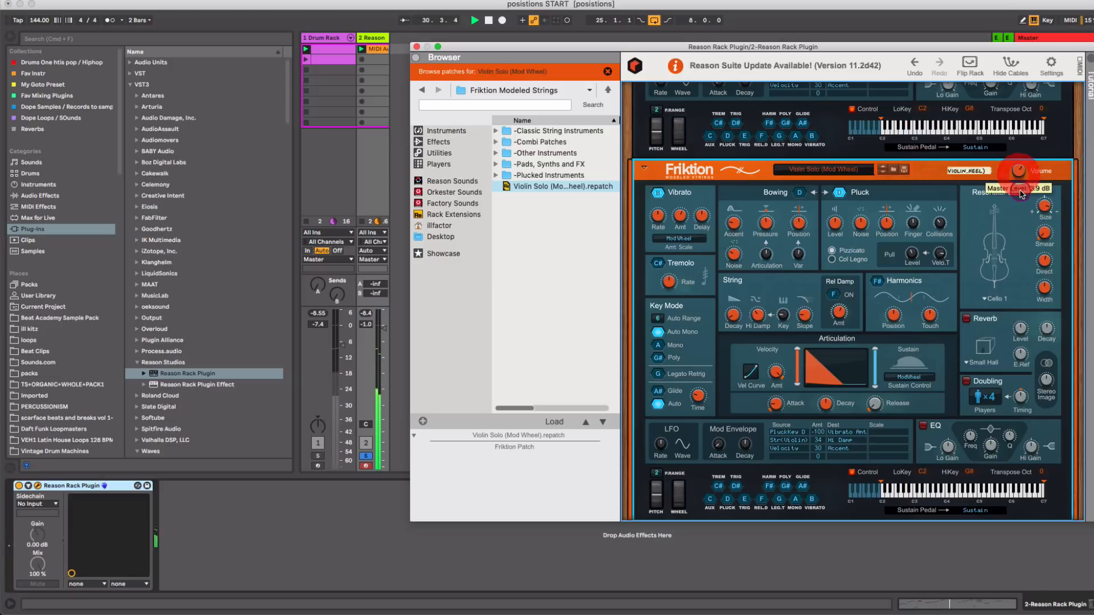
Step: Insert a Quartet Chorus Ensemble below the first Friktion and check its cable routing on the back of the rack
{"action": "left_click_drag", "start_coordinate": [1001, 47], "coordinate": [885, 46]}
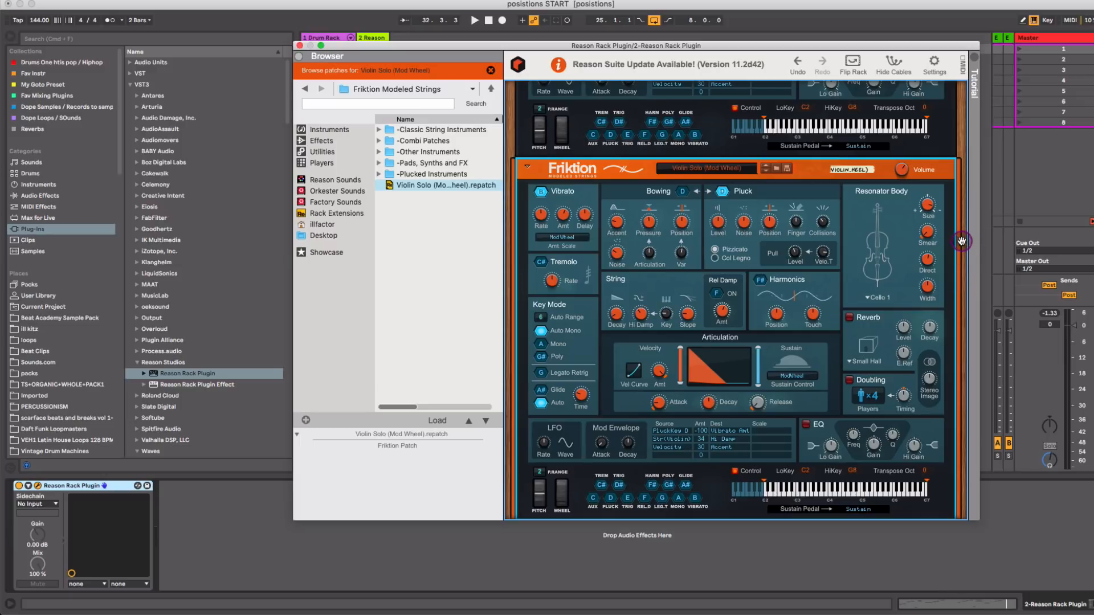
{"action": "left_click_drag", "start_coordinate": [961, 242], "coordinate": [965, 425]}
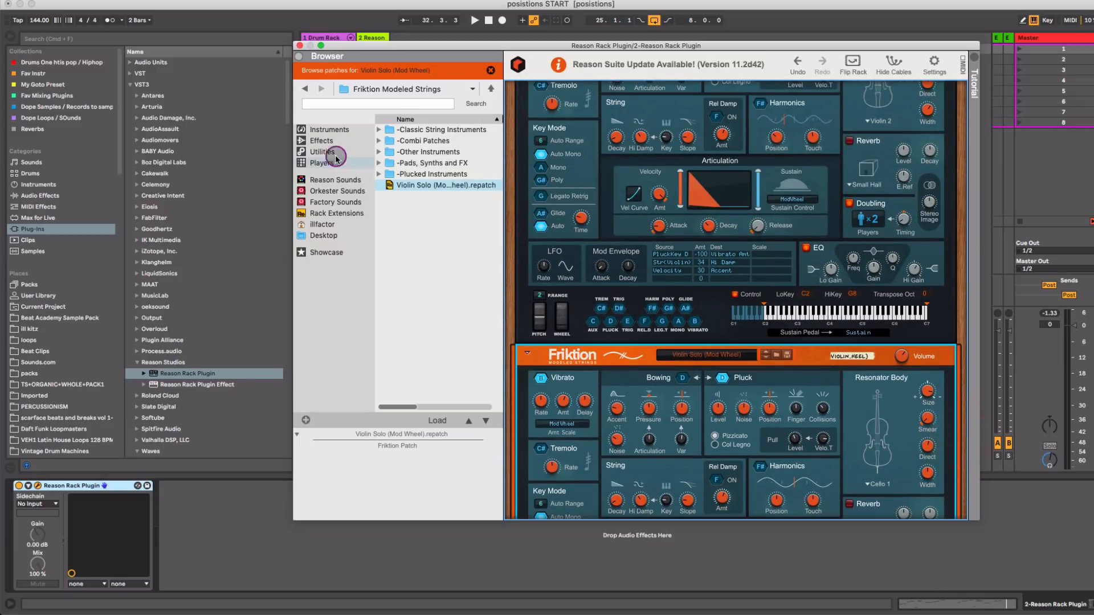
{"action": "left_click", "coordinate": [323, 140]}
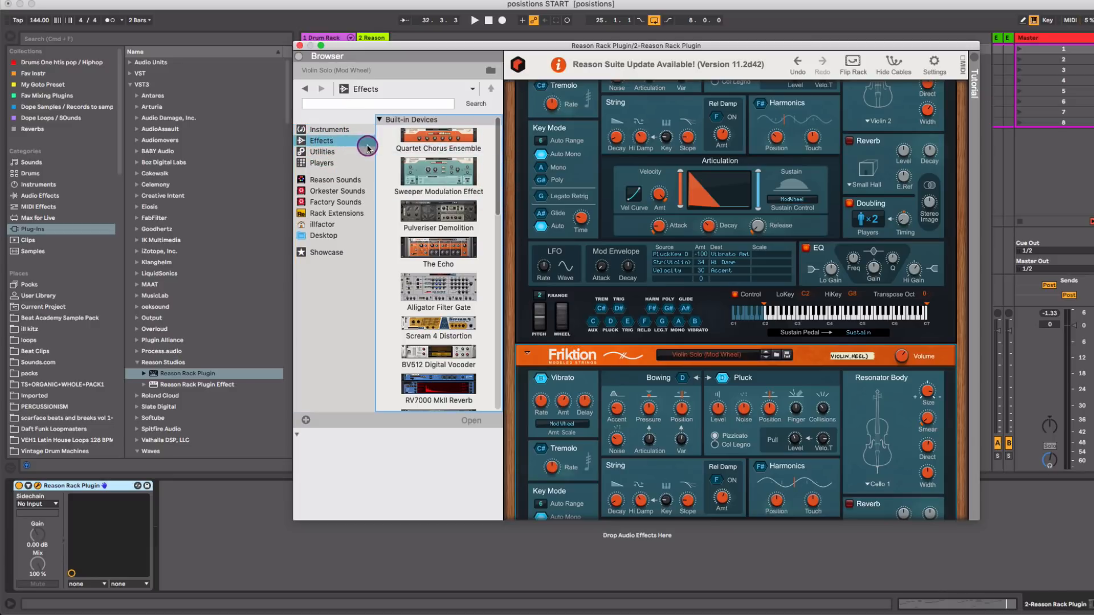
{"action": "left_click", "coordinate": [434, 137]}
{"action": "left_click_drag", "start_coordinate": [435, 137], "coordinate": [662, 291]}
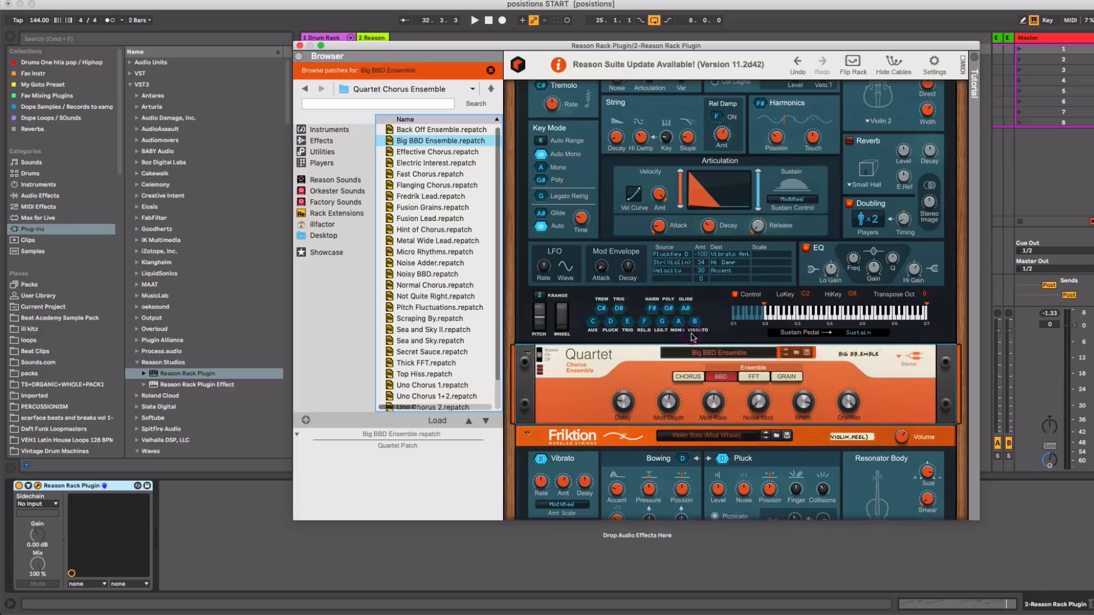
{"action": "key", "text": "Tab"}
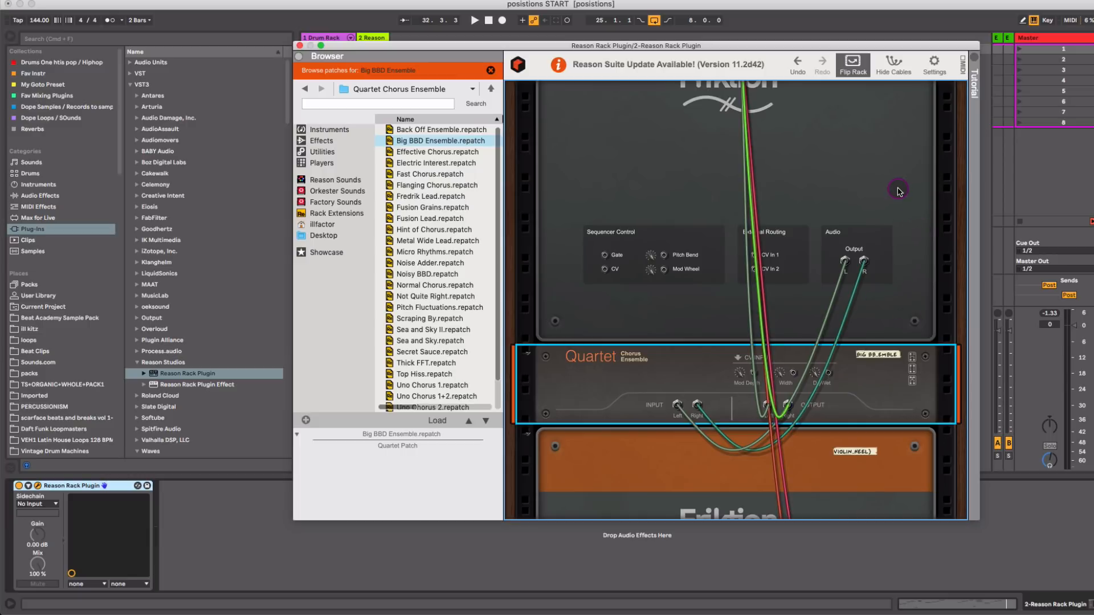
{"action": "key", "text": "Tab"}
Step: During playback, set Quartet's dry/wet to 29.7 % and the first Friktion's pluck noise to 84.4 %
{"action": "key", "text": "space"}
{"action": "left_click_drag", "start_coordinate": [850, 404], "coordinate": [849, 437]}
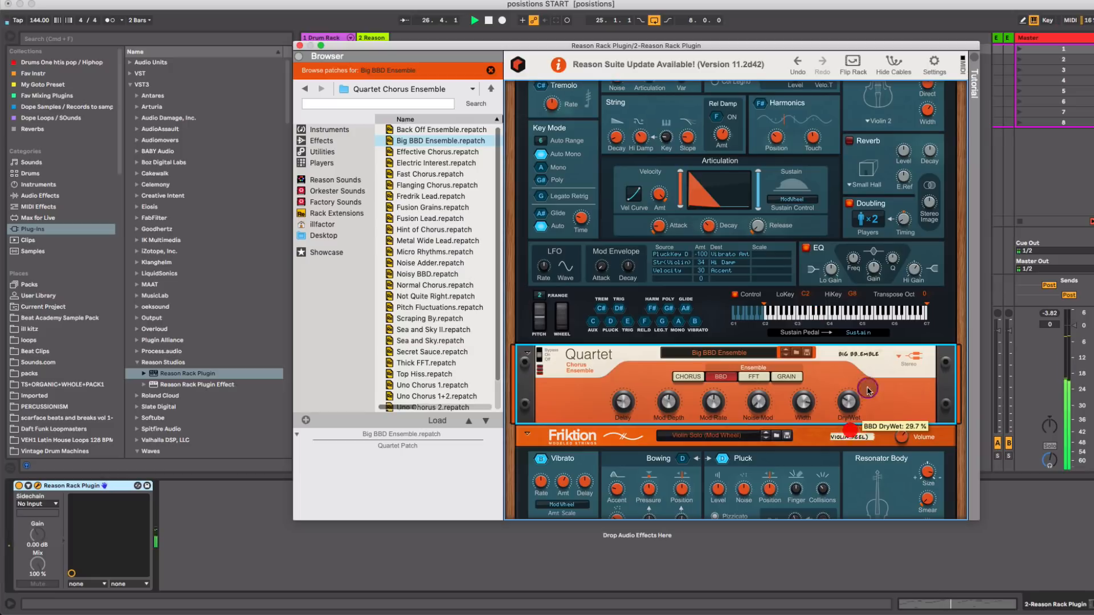
{"action": "scroll", "coordinate": [961, 342], "scroll_direction": "up", "scroll_amount": 3}
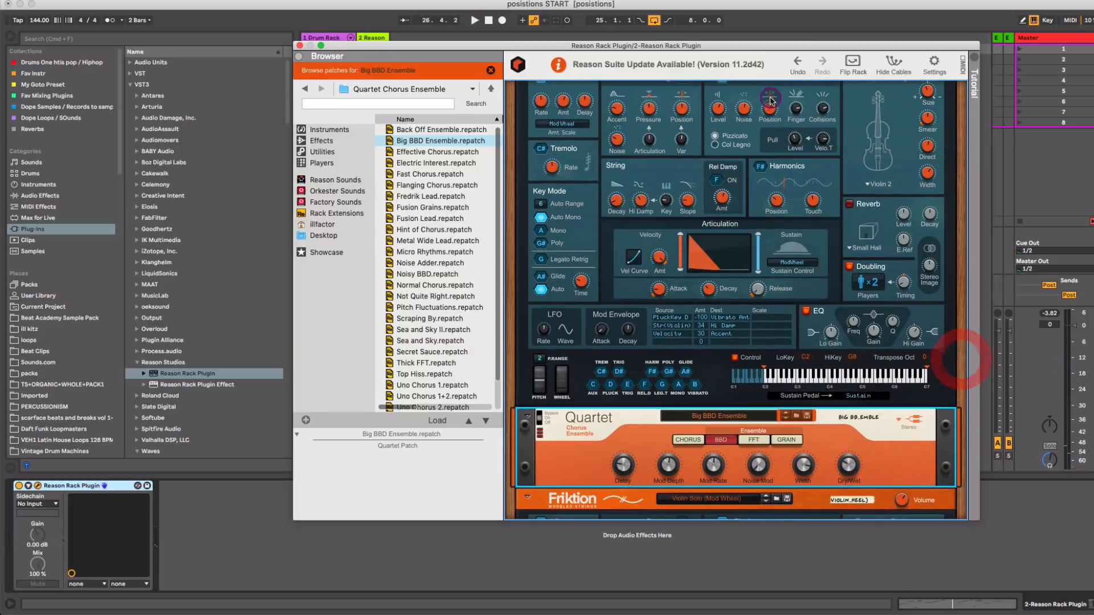
{"action": "left_click", "coordinate": [747, 98]}
{"action": "key", "text": "space"}
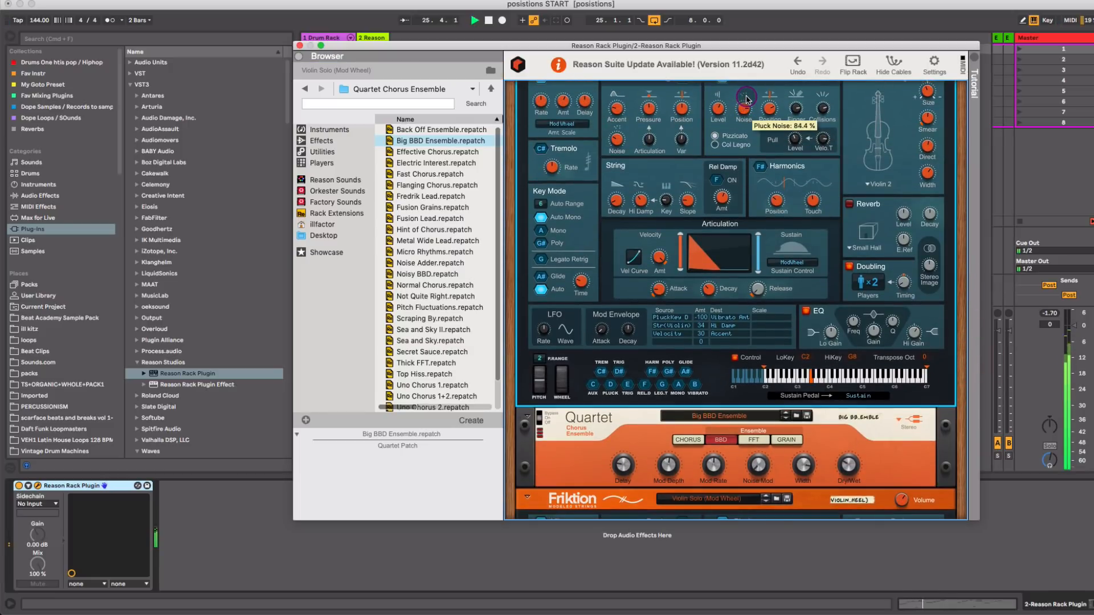
{"action": "key", "text": "space"}
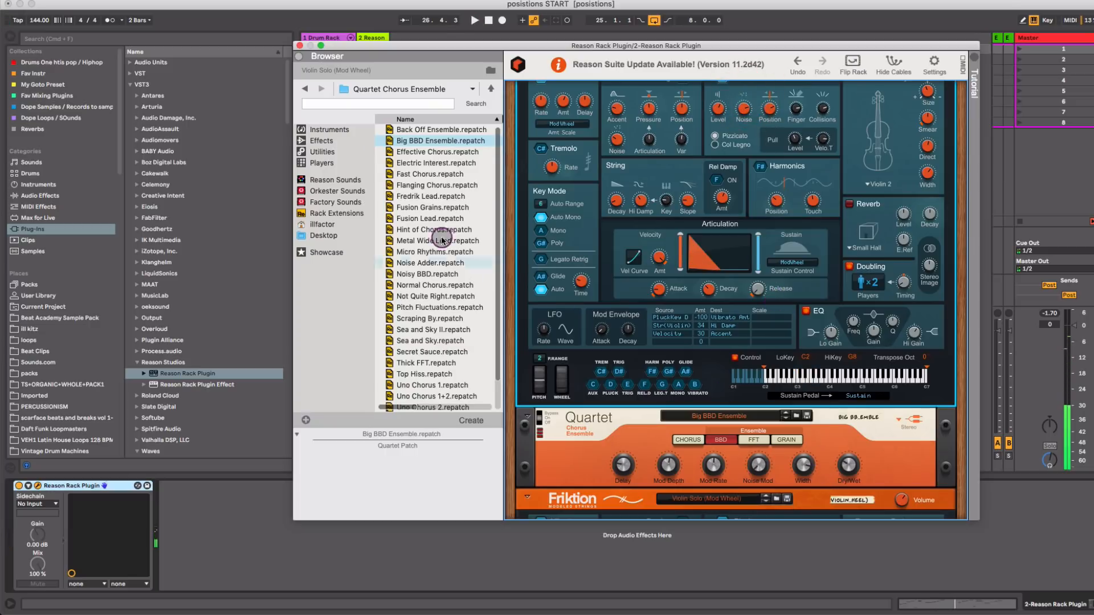
Step: Close the rack's window and add an EQ Eight after the Reason Rack Plugin
{"action": "left_click", "coordinate": [300, 46]}
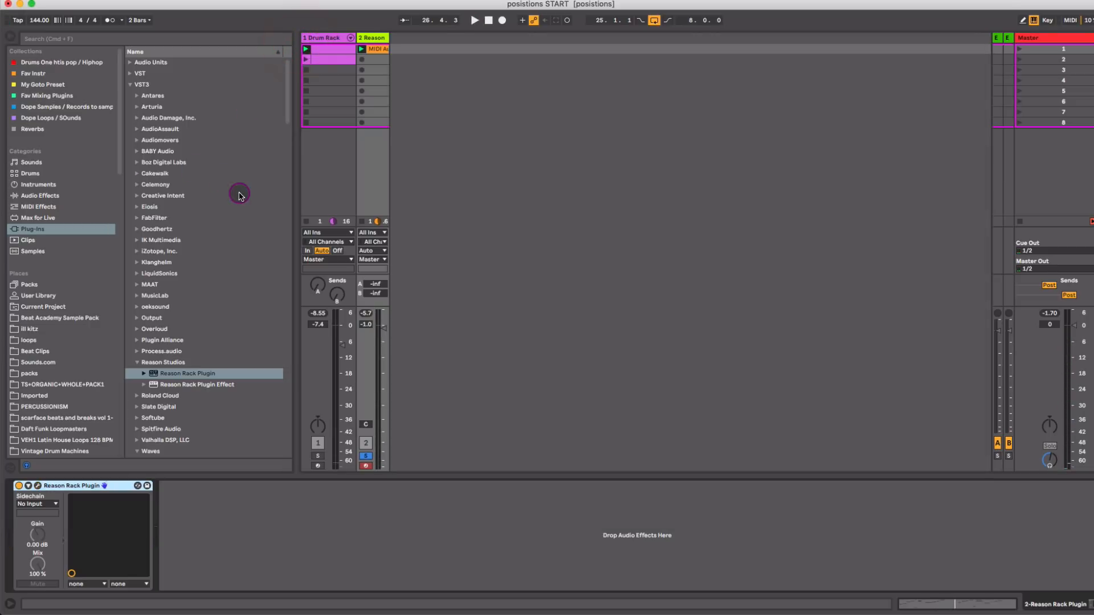
{"action": "left_click", "coordinate": [38, 195]}
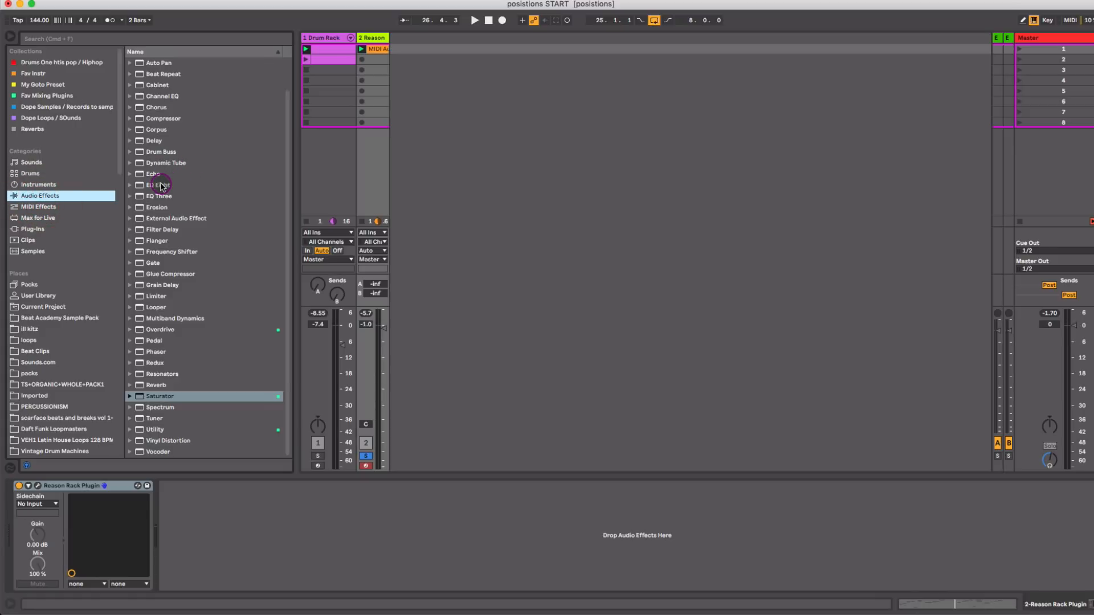
{"action": "left_click_drag", "start_coordinate": [154, 186], "coordinate": [243, 521]}
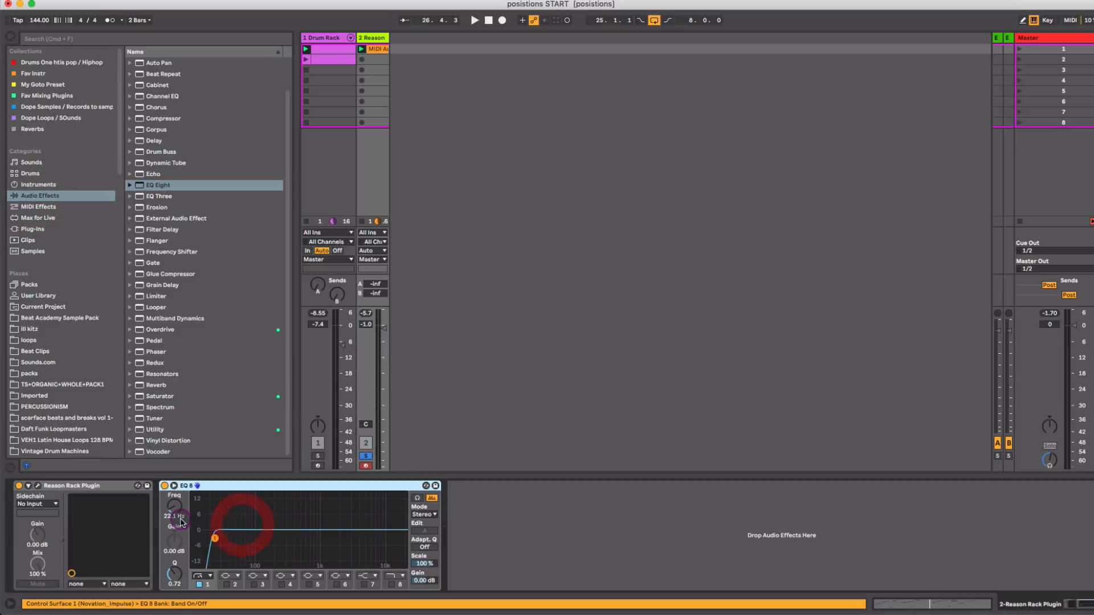
Step: With the Reason track unsoloed, set its EQ Eight to a low cut near 100 Hz and a 3.84 dB boost at 4.08 kHz
{"action": "left_click", "coordinate": [364, 457]}
{"action": "key", "text": "space"}
{"action": "left_click_drag", "start_coordinate": [176, 510], "coordinate": [177, 505]}
{"action": "left_click", "coordinate": [337, 583]}
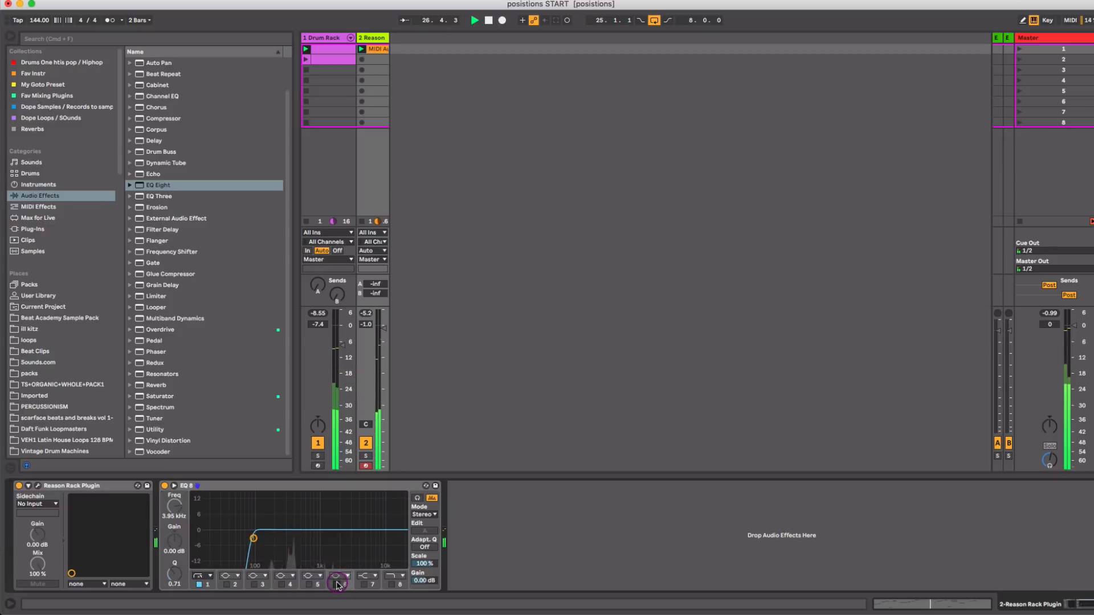
{"action": "left_click", "coordinate": [337, 584]}
{"action": "mouse_move", "coordinate": [358, 530]}
{"action": "left_mouse_down"}
{"action": "mouse_move", "coordinate": [335, 523]}
{"action": "mouse_move", "coordinate": [331, 509]}
{"action": "mouse_move", "coordinate": [358, 521]}
{"action": "left_mouse_up"}
Step: Lower the Reason track's volume to -3.7 dB and set its send B to -28.6 dB
{"action": "left_click_drag", "start_coordinate": [383, 328], "coordinate": [383, 333]}
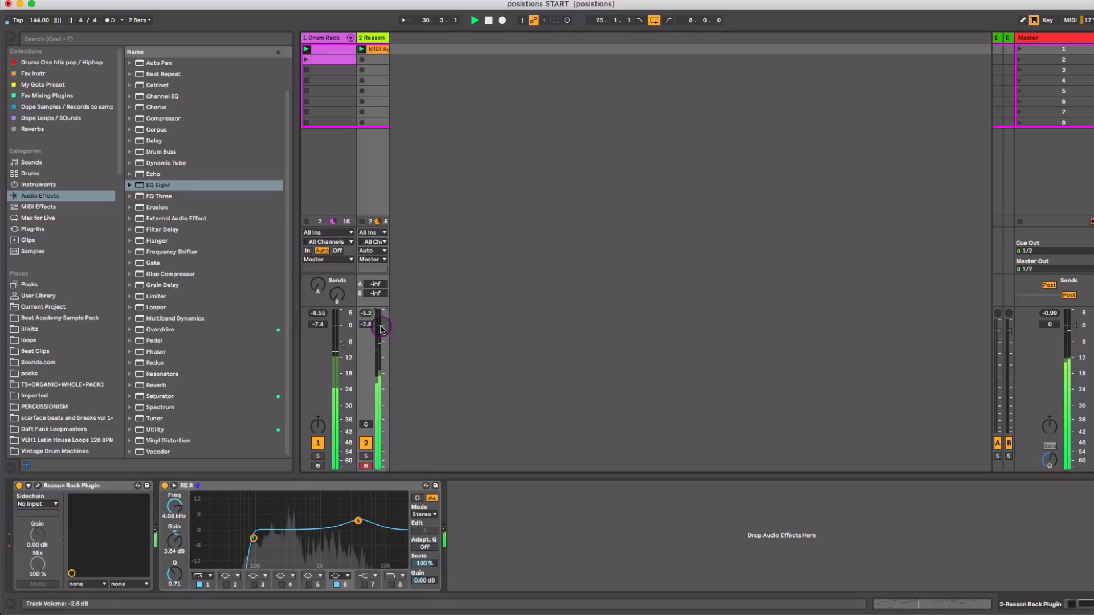
{"action": "mouse_move", "coordinate": [379, 293]}
{"action": "left_mouse_down"}
{"action": "mouse_move", "coordinate": [378, 277]}
{"action": "mouse_move", "coordinate": [378, 293]}
{"action": "left_mouse_up"}
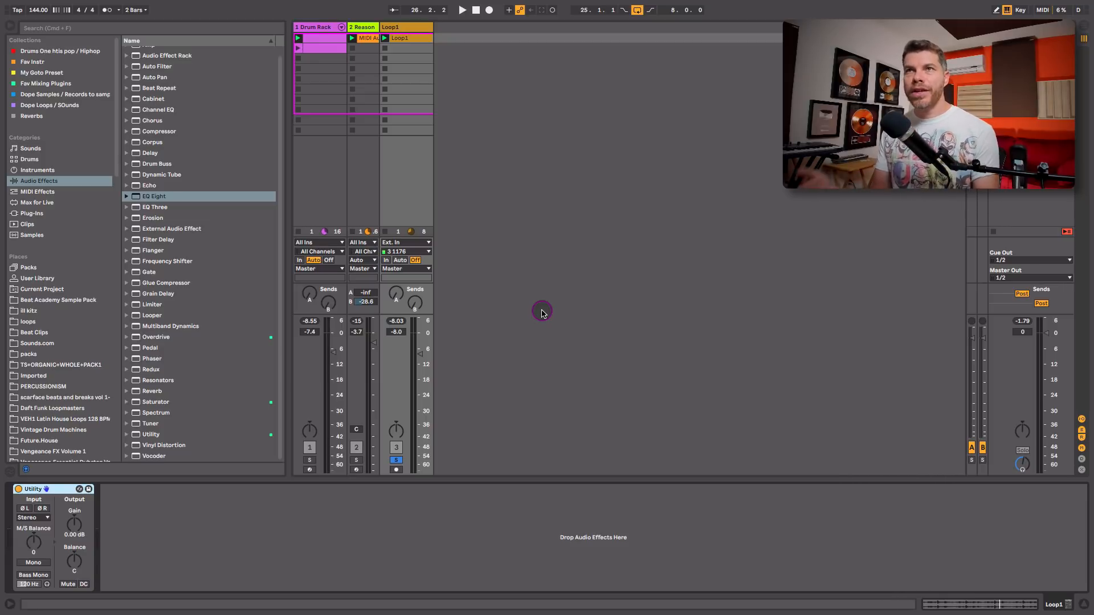
Step: Move the Loop1 track between the Drum Rack and Reason tracks and launch its clip
{"action": "left_click_drag", "start_coordinate": [385, 23], "coordinate": [361, 29]}
{"action": "left_click", "coordinate": [365, 39]}
{"action": "left_click", "coordinate": [352, 38]}
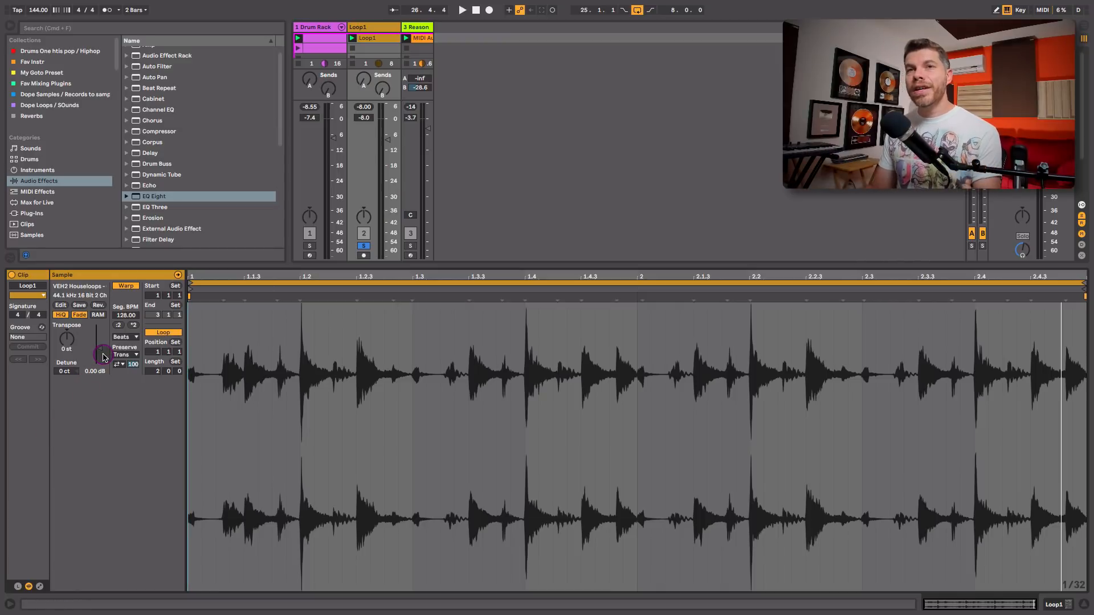
Step: Double the Loop1 clip's segment tempo to 256 BPM and set its warp mode to Re-Pitch
{"action": "left_click", "coordinate": [136, 326]}
{"action": "key", "text": "space"}
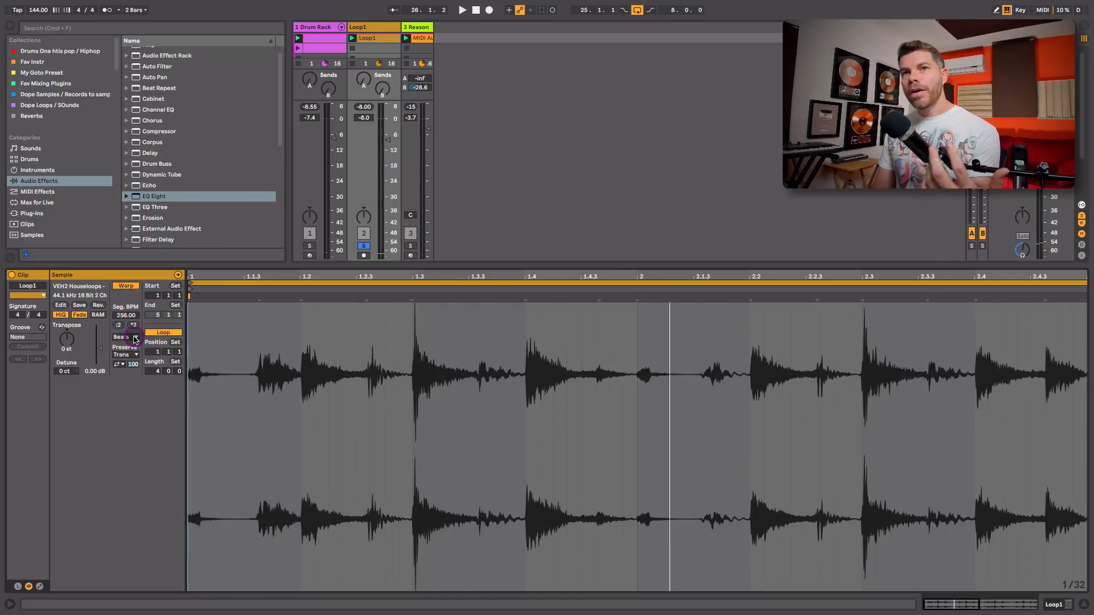
{"action": "left_click", "coordinate": [136, 338]}
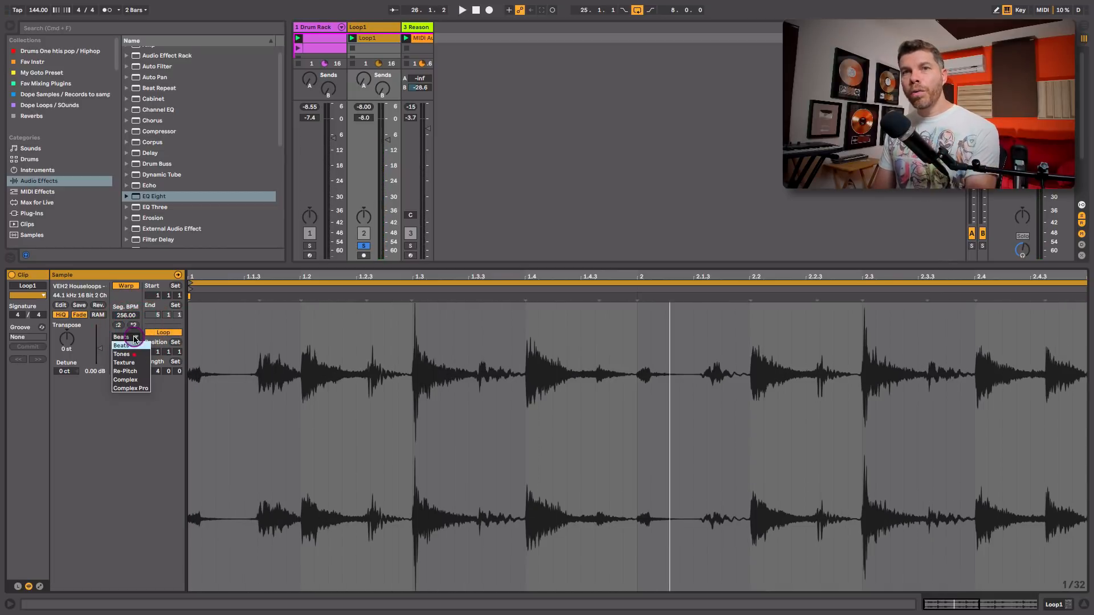
{"action": "left_click", "coordinate": [134, 372]}
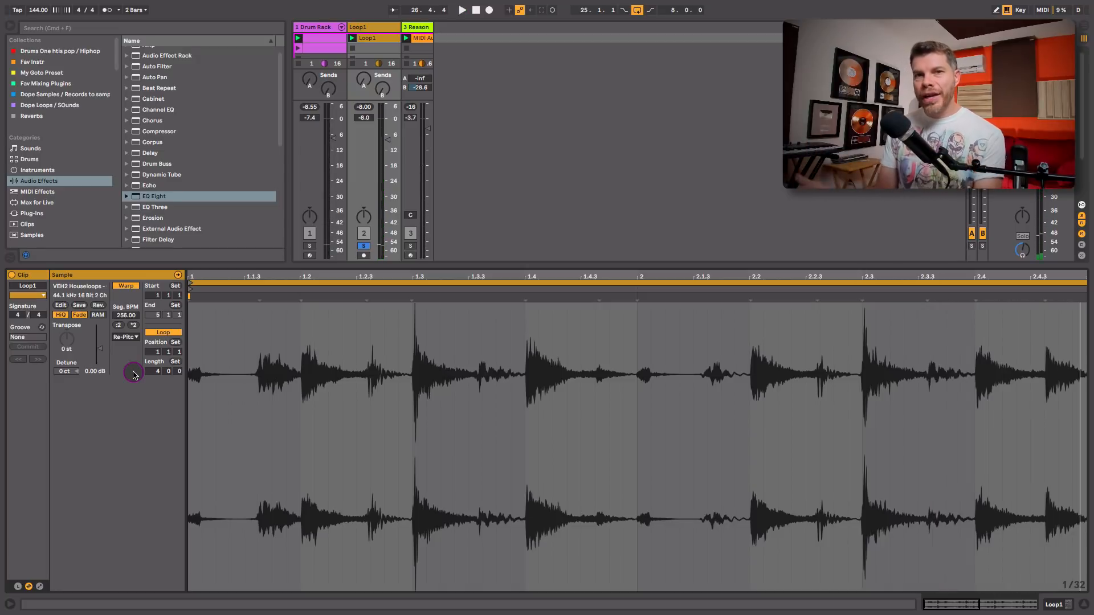
Step: Add a Gate before the Utility on the Loop1 track and set its floor to -inf dB
{"action": "key", "text": "shift+Tab"}
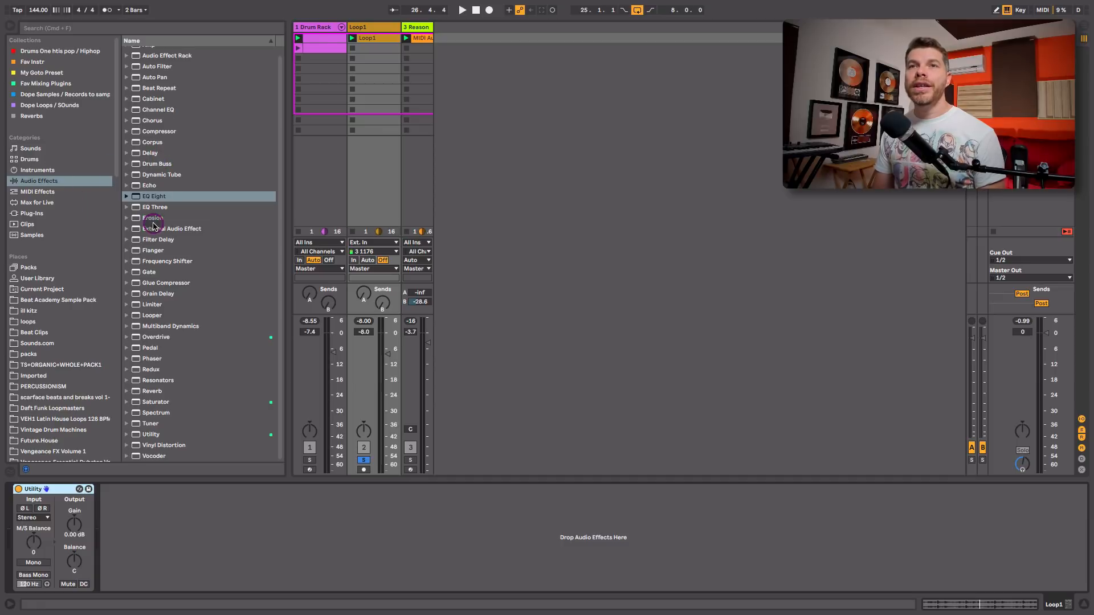
{"action": "left_click", "coordinate": [143, 274]}
{"action": "left_click_drag", "start_coordinate": [147, 280], "coordinate": [363, 194]}
{"action": "left_click_drag", "start_coordinate": [56, 489], "coordinate": [251, 498]}
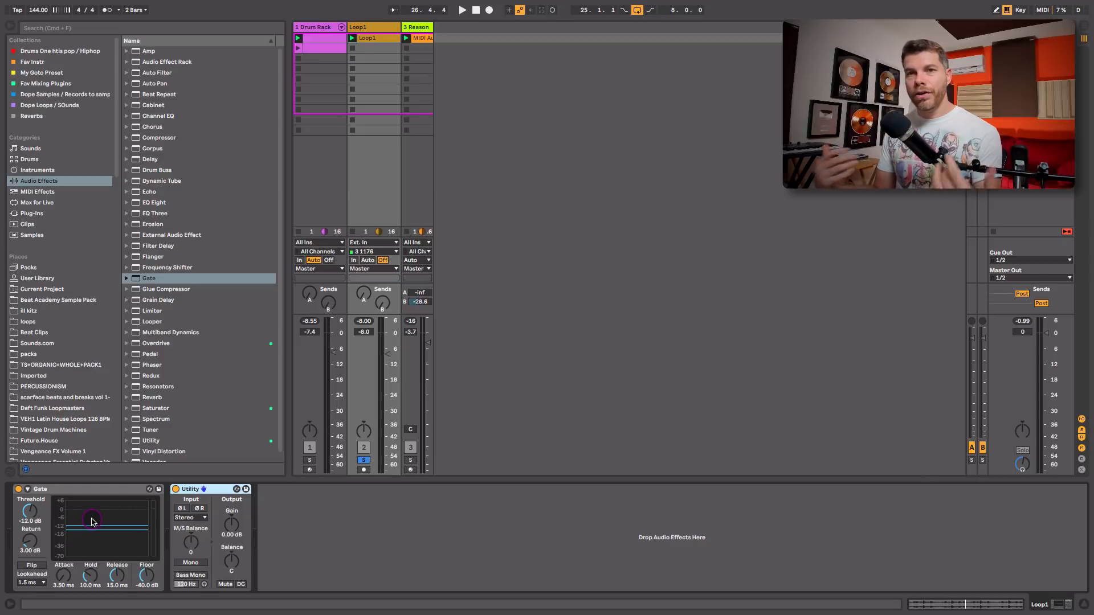
{"action": "left_click_drag", "start_coordinate": [137, 571], "coordinate": [137, 590]}
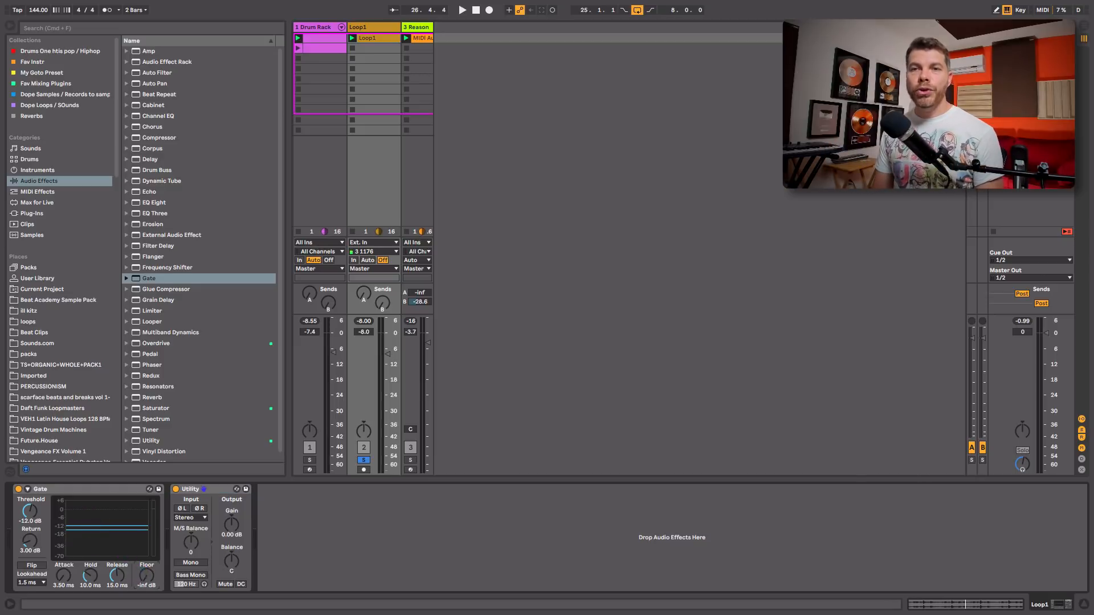
Step: Enable the Gate's sidechain and take its audio from 1-Drum Rack
{"action": "left_click", "coordinate": [28, 489]}
{"action": "left_click", "coordinate": [36, 501]}
{"action": "left_click", "coordinate": [35, 516]}
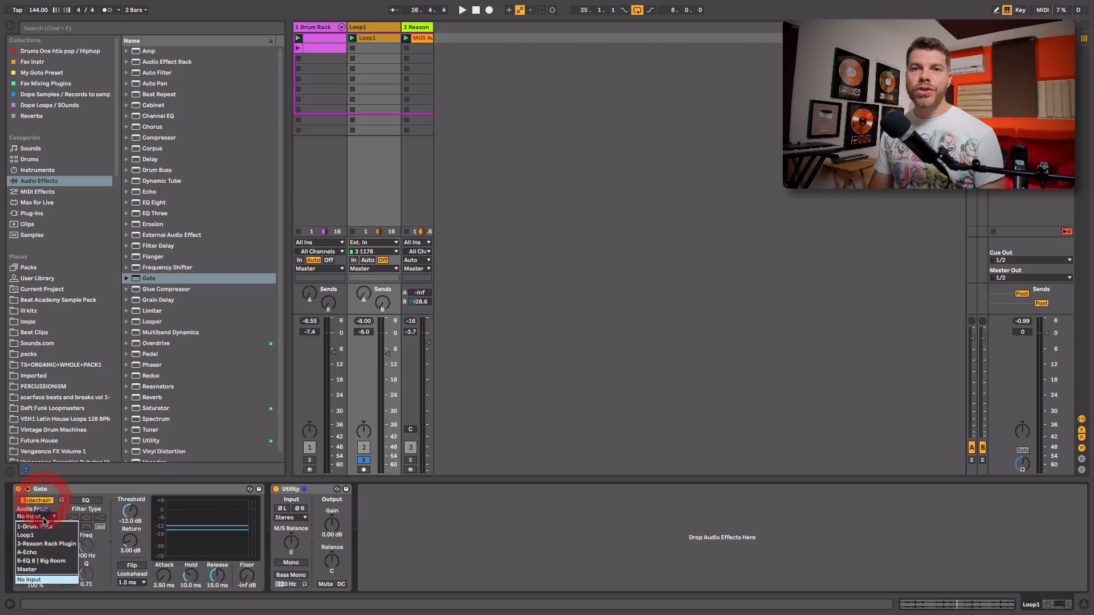
{"action": "left_click", "coordinate": [46, 527]}
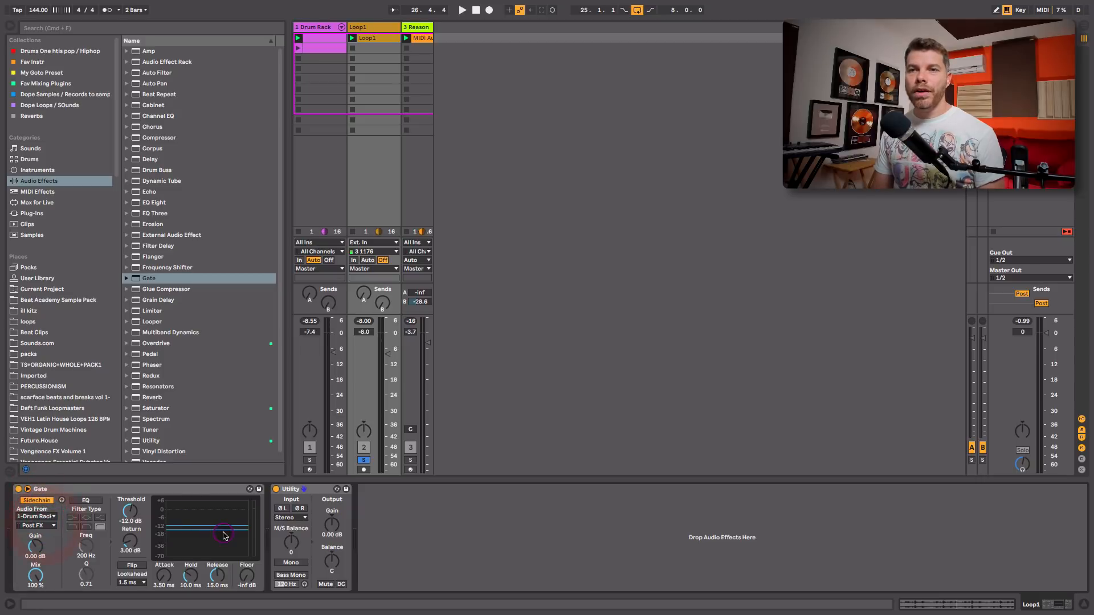
Step: Play Loop1 with the Drum Rack also soloed, and set the Gate's hold to 38.7 ms and release to 114 ms
{"action": "key", "text": "space"}
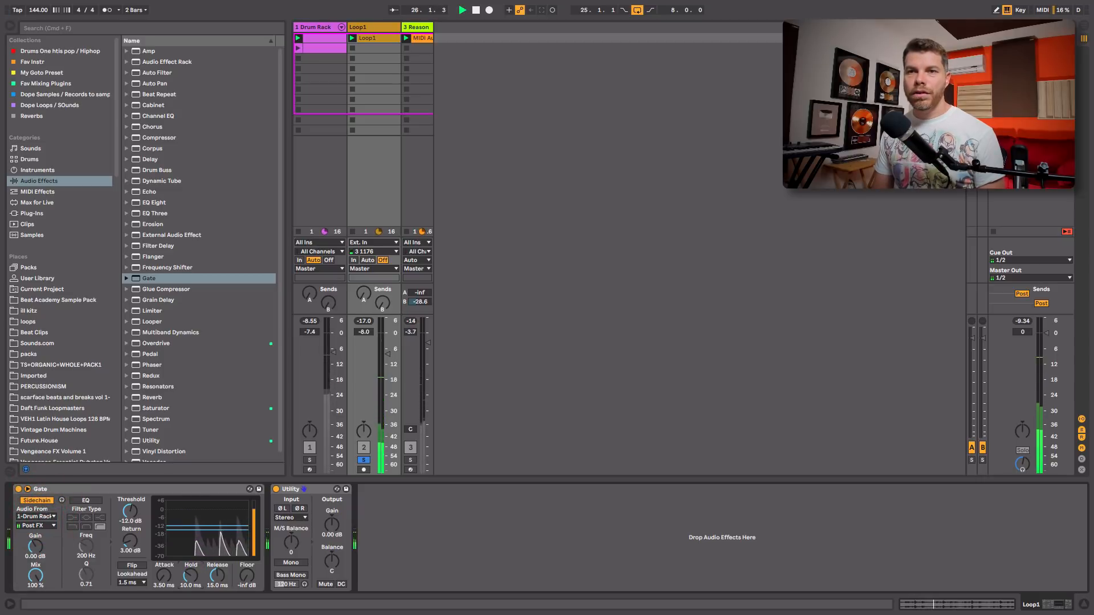
{"action": "left_click_drag", "start_coordinate": [192, 580], "coordinate": [192, 574]}
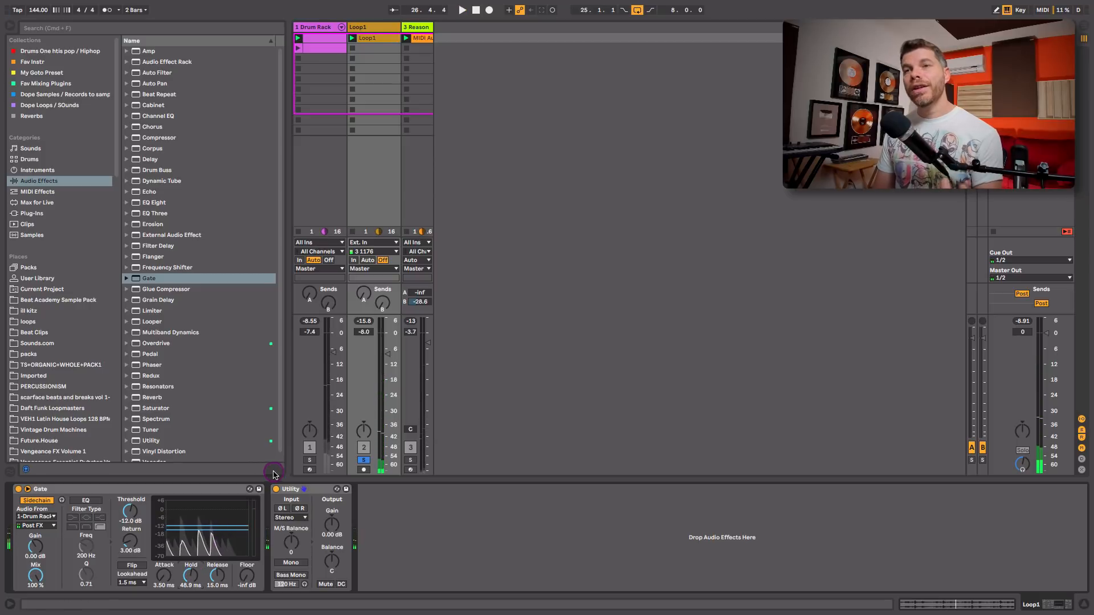
{"action": "left_click", "coordinate": [310, 460]}
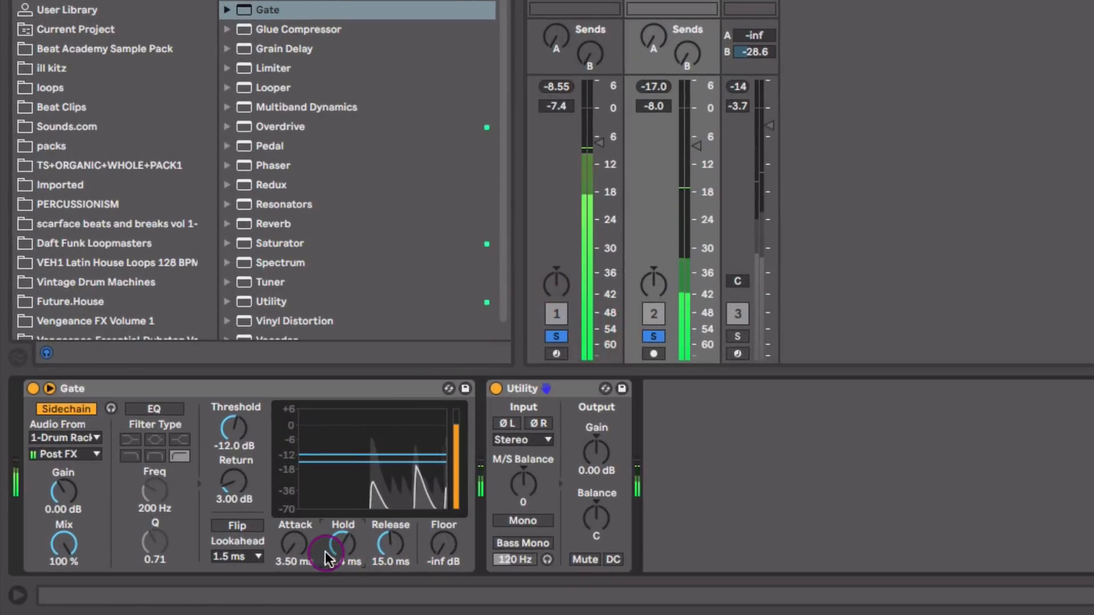
{"action": "left_click_drag", "start_coordinate": [328, 558], "coordinate": [390, 543]}
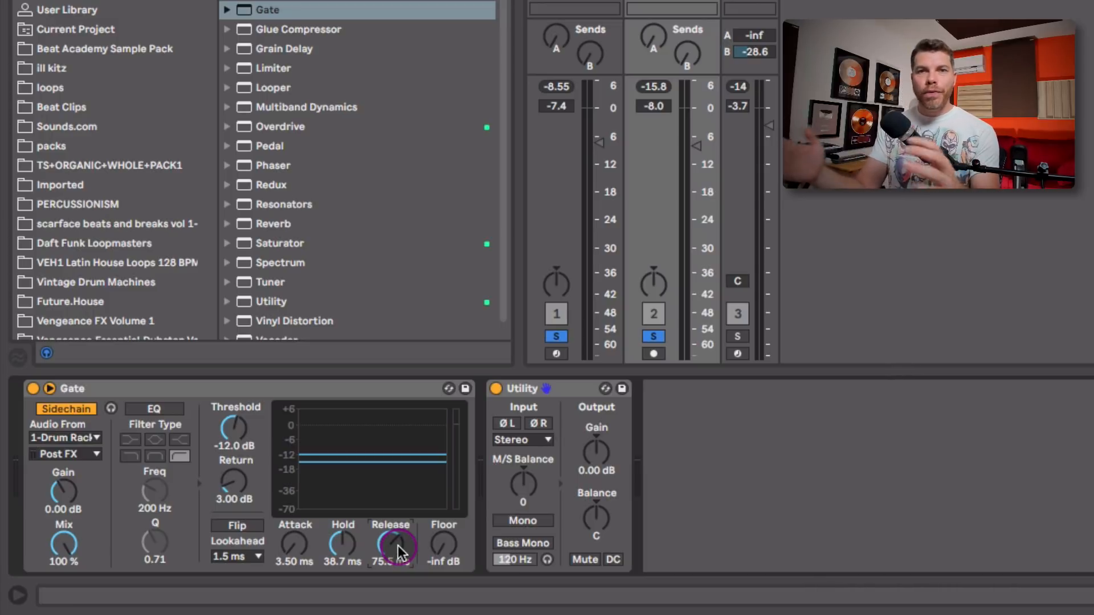
{"action": "key", "text": "space"}
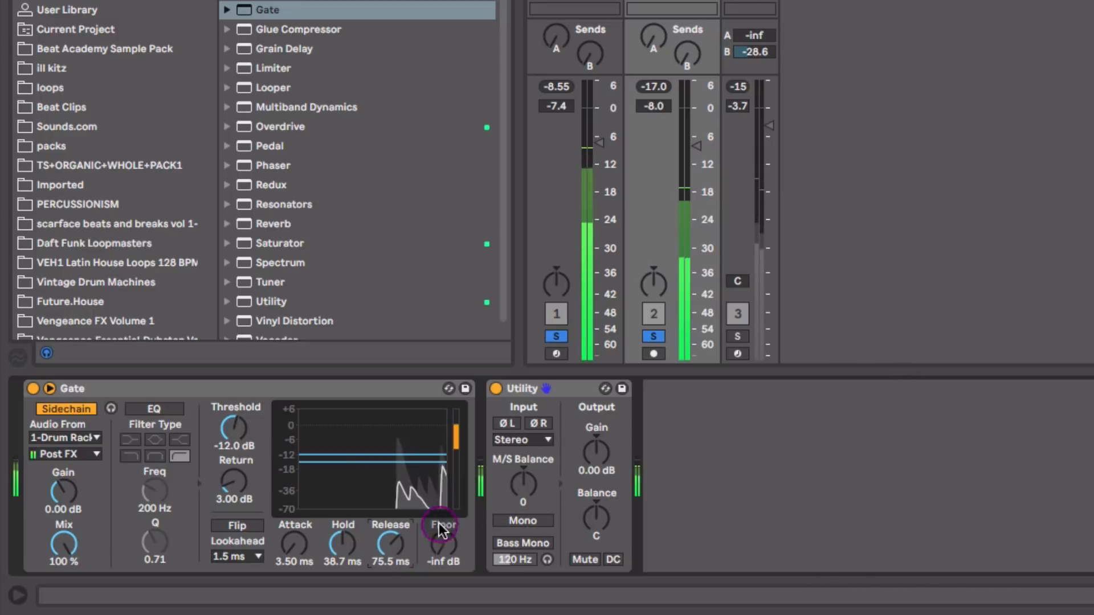
{"action": "mouse_move", "coordinate": [398, 548]}
{"action": "left_mouse_down"}
{"action": "mouse_move", "coordinate": [398, 524]}
{"action": "mouse_move", "coordinate": [393, 546]}
{"action": "left_mouse_up"}
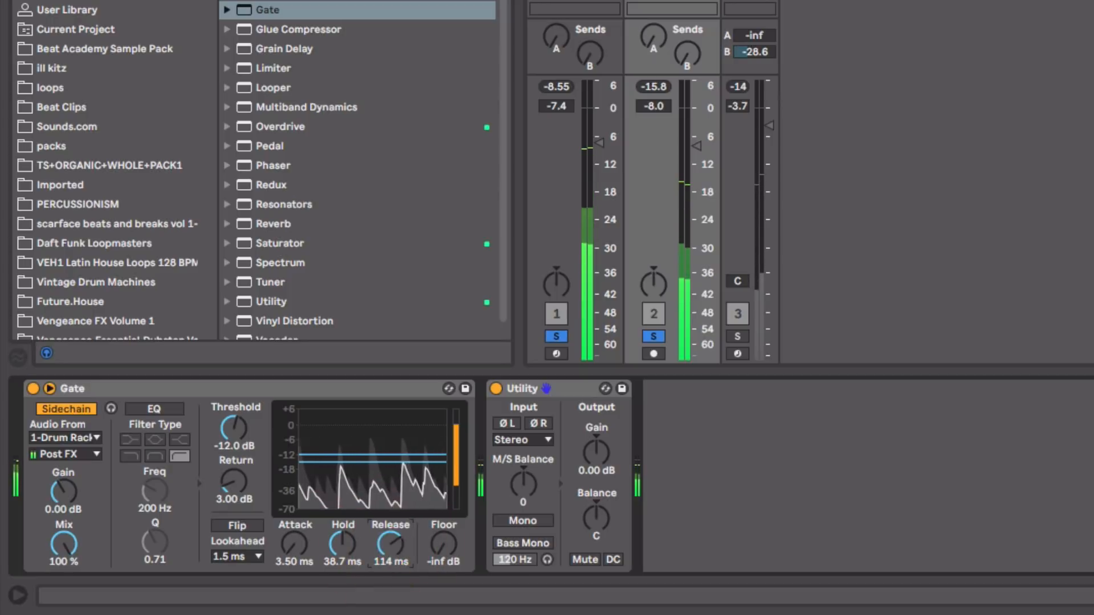
Step: Lower Loop1's volume to -12 dB and insert an EQ Eight between Gate and Utility with a 95.8 Hz low cut
{"action": "left_click_drag", "start_coordinate": [697, 146], "coordinate": [696, 165]}
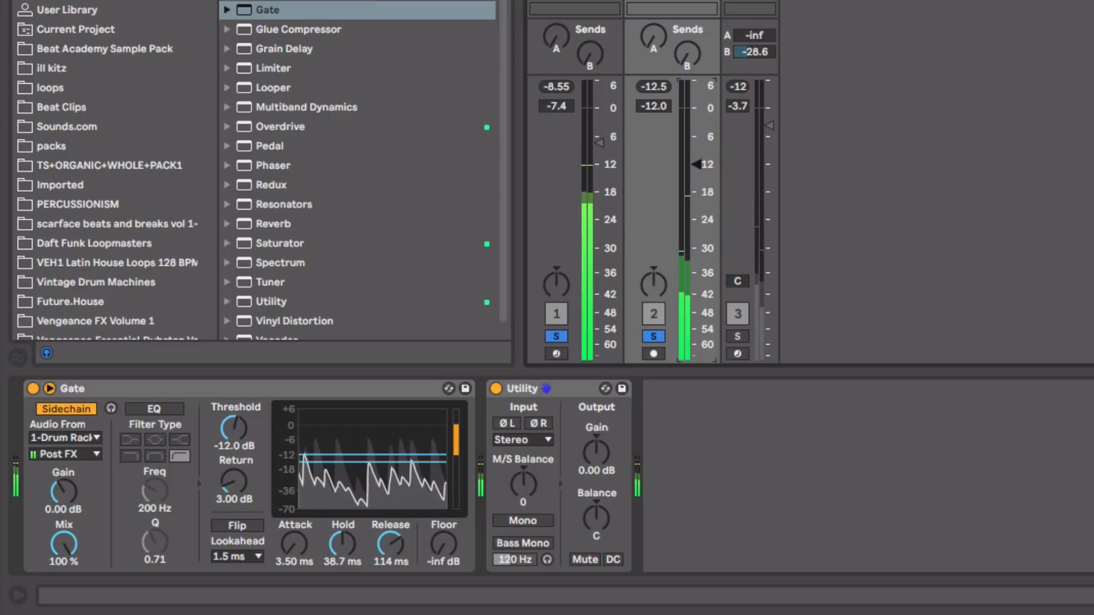
{"action": "left_click_drag", "start_coordinate": [274, 0], "coordinate": [516, 430]}
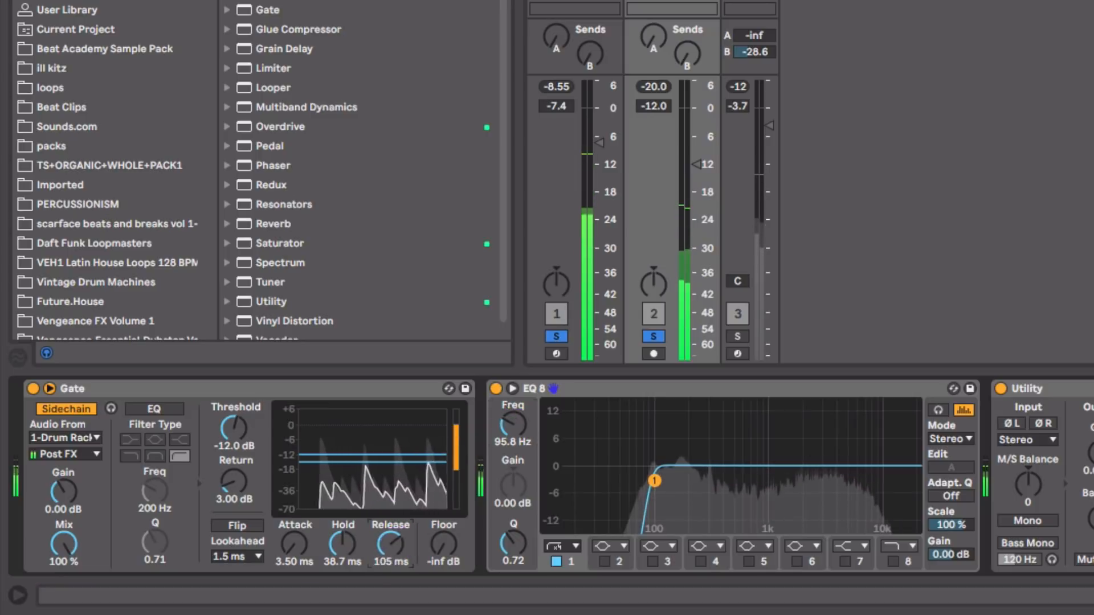
Step: Refine Loop1 with a Gate hold of 58.1 ms and a track volume of -15 dB, and unsolo the track
{"action": "left_click_drag", "start_coordinate": [392, 540], "coordinate": [396, 545]}
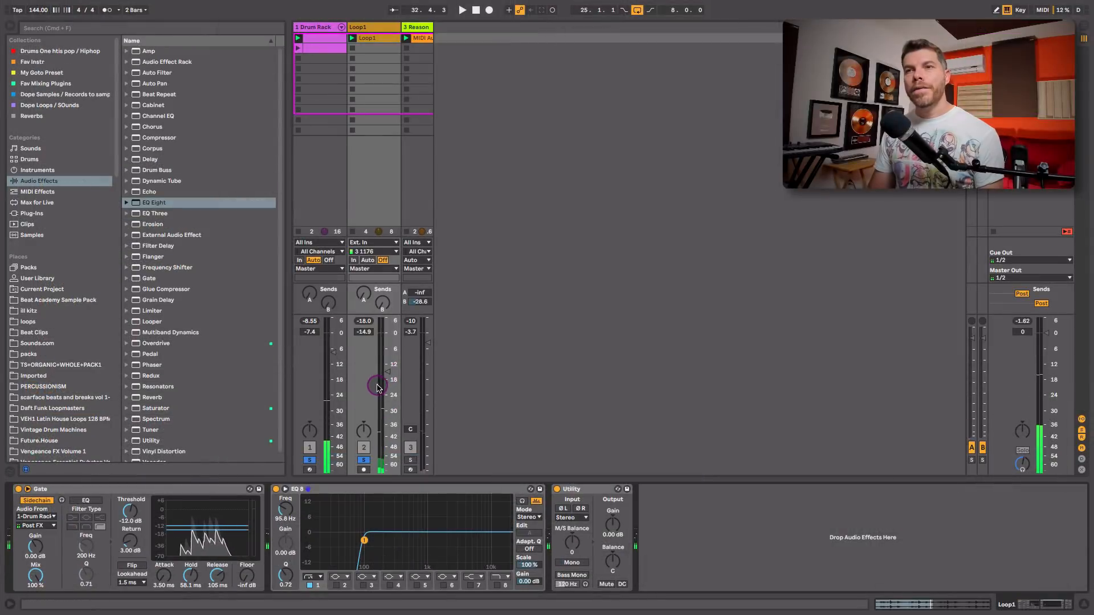
{"action": "left_click_drag", "start_coordinate": [385, 380], "coordinate": [384, 377]}
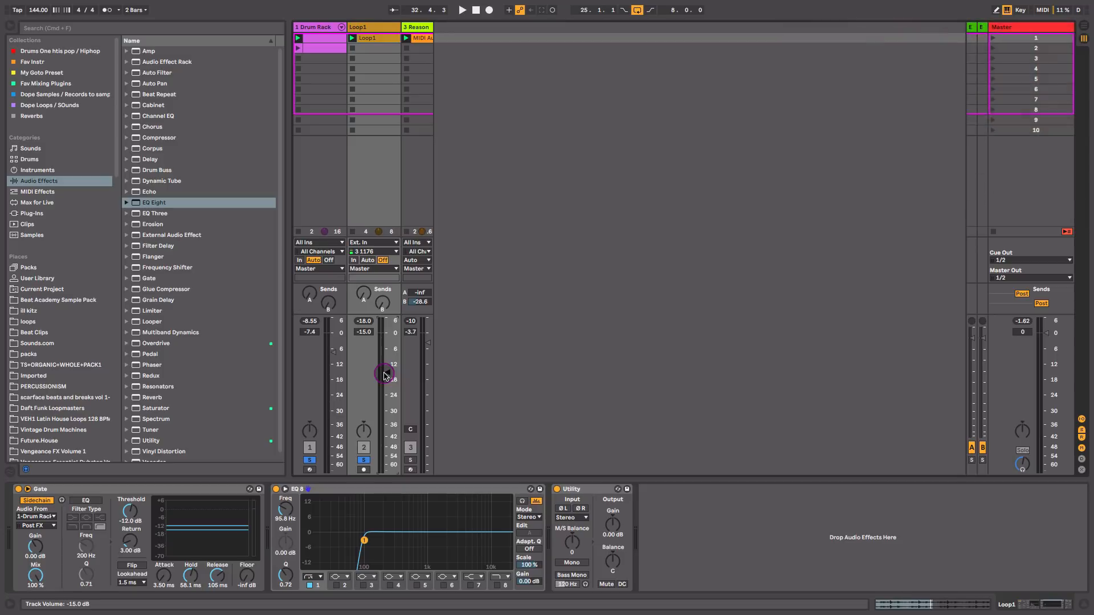
{"action": "left_click", "coordinate": [365, 463]}
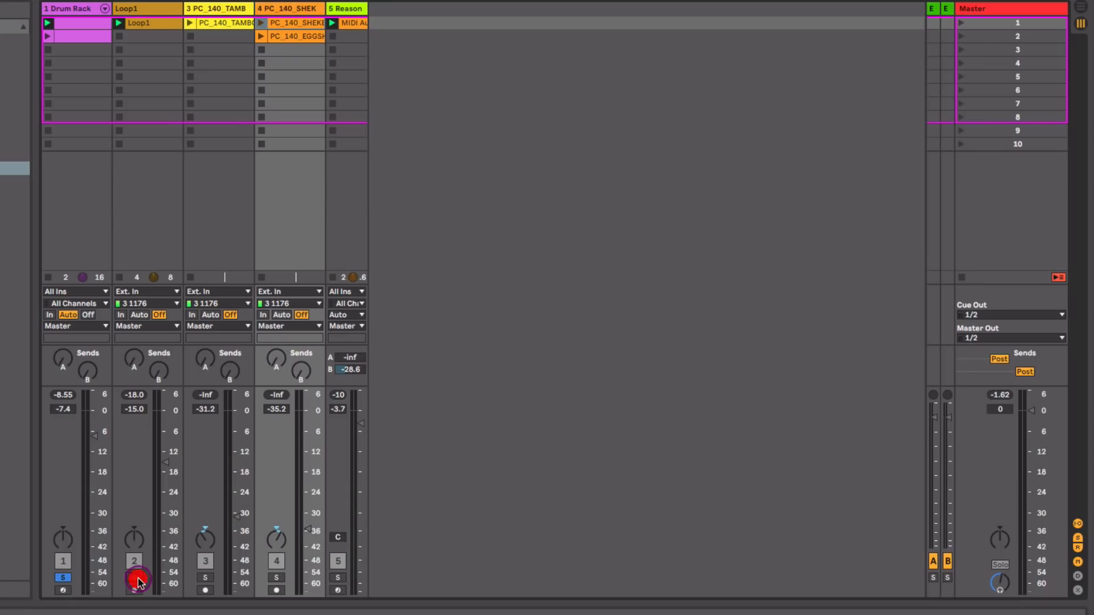
Step: Play the PC_140_TAMB clip soloed with the drums and Loop1, setting its track to -29.6 dB and Loop1 to -19.7 dB
{"action": "left_click", "coordinate": [207, 579]}
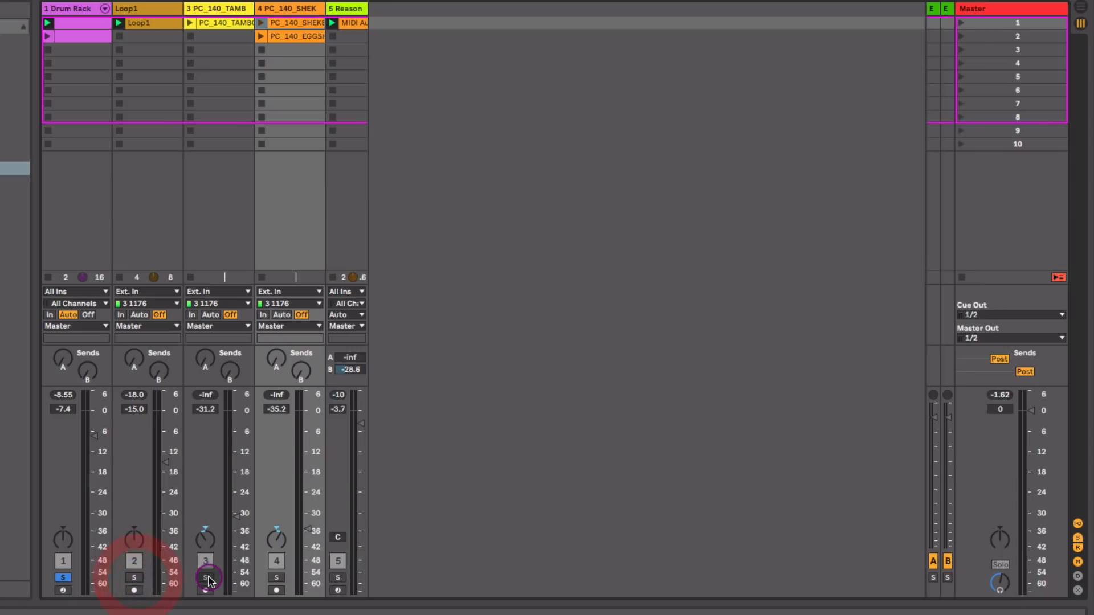
{"action": "left_click", "coordinate": [189, 27]}
{"action": "left_click", "coordinate": [134, 578]}
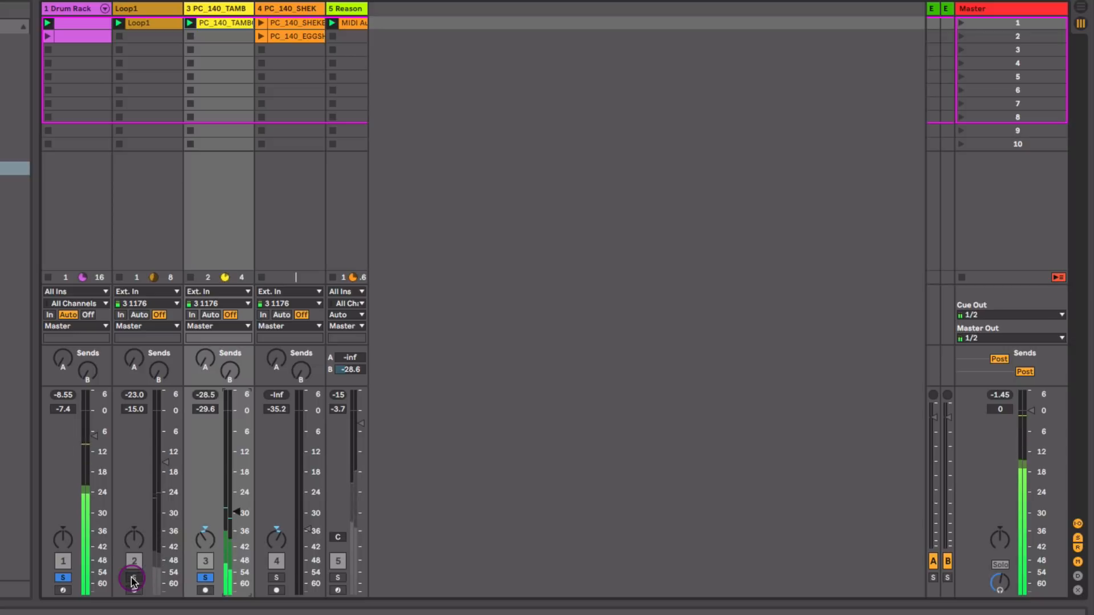
{"action": "left_click_drag", "start_coordinate": [166, 463], "coordinate": [159, 477]}
{"action": "left_click", "coordinate": [242, 254]}
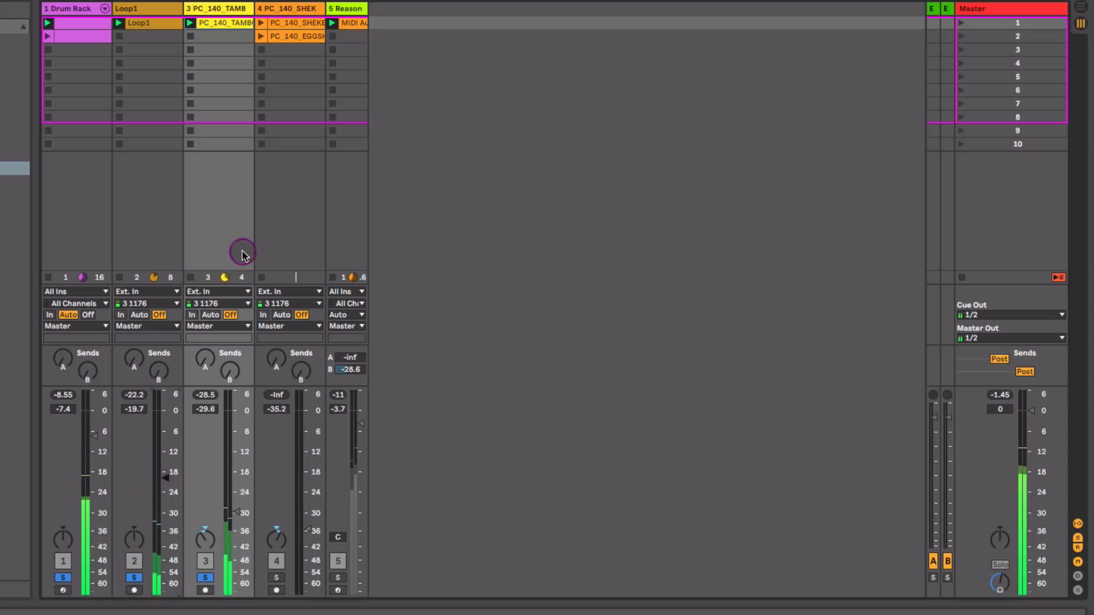
Step: Play the PC_140_EGGSH clip with all solos cleared, and set its track volume to -34.0 dB while briefly muting the Reason track
{"action": "left_click", "coordinate": [285, 25]}
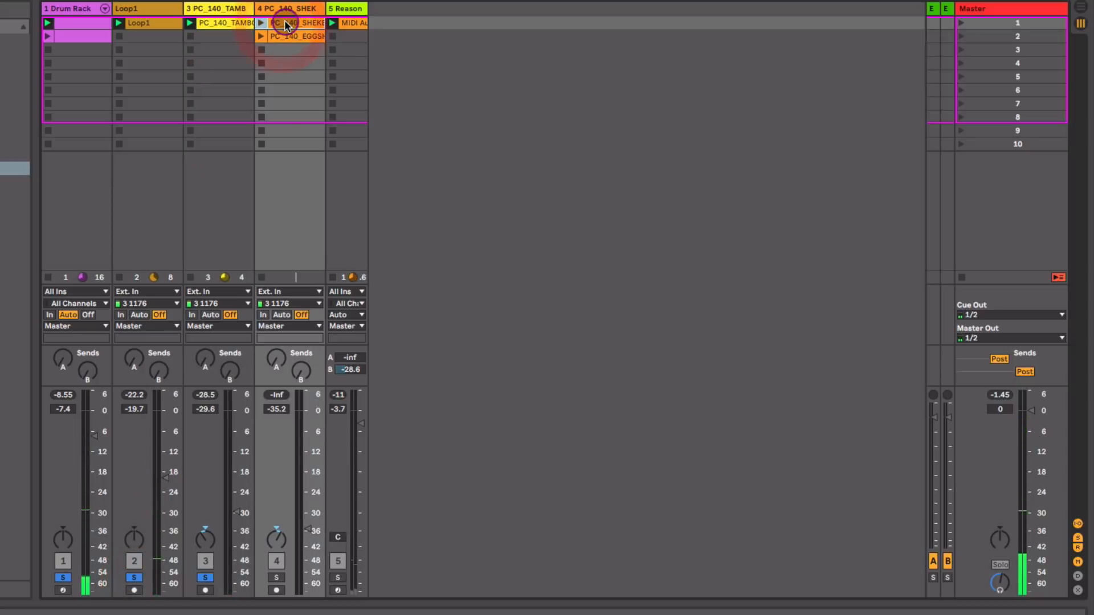
{"action": "left_click", "coordinate": [261, 37]}
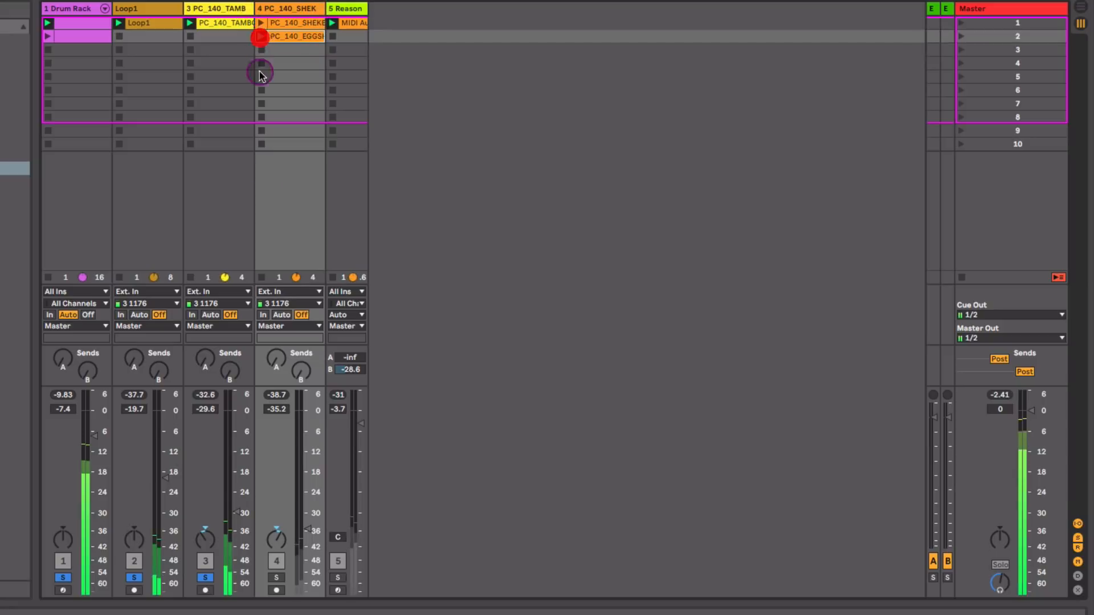
{"action": "left_click", "coordinate": [278, 578]}
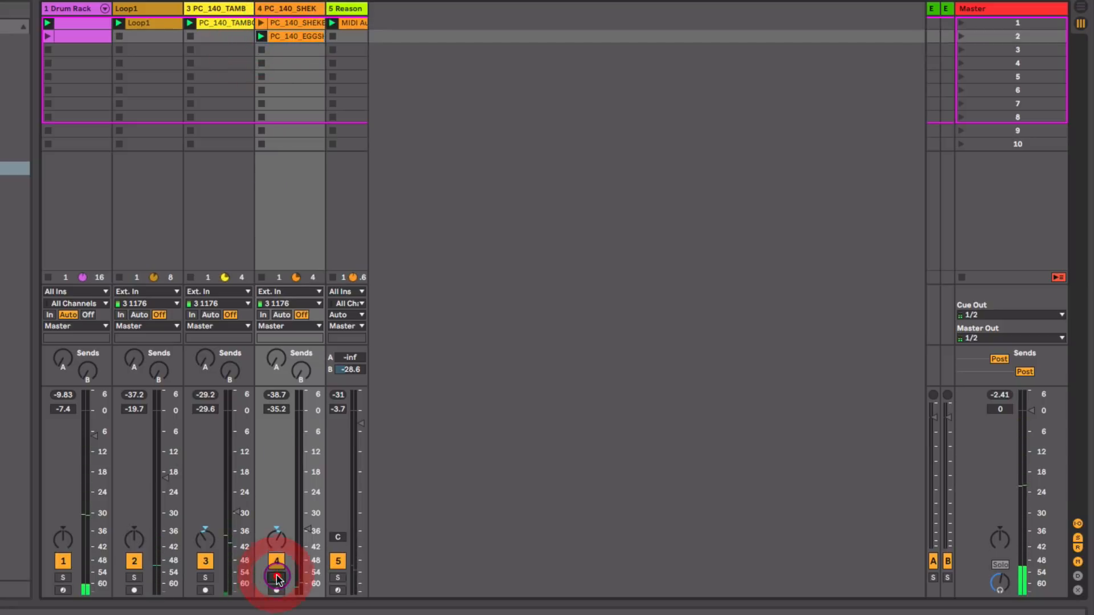
{"action": "left_click", "coordinate": [338, 561]}
{"action": "left_click", "coordinate": [307, 530]}
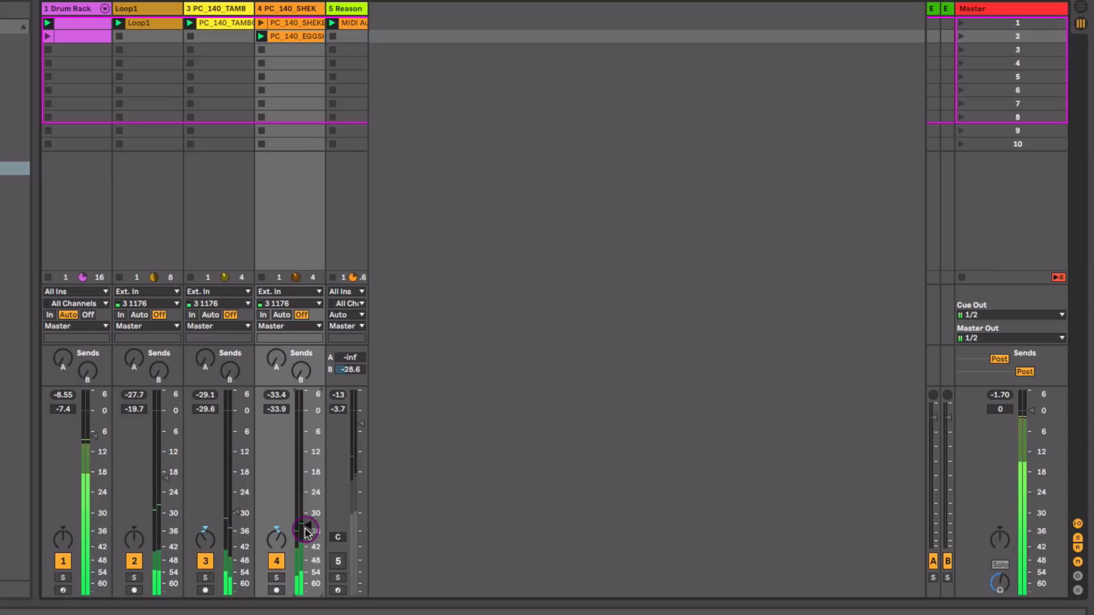
{"action": "left_click", "coordinate": [338, 562]}
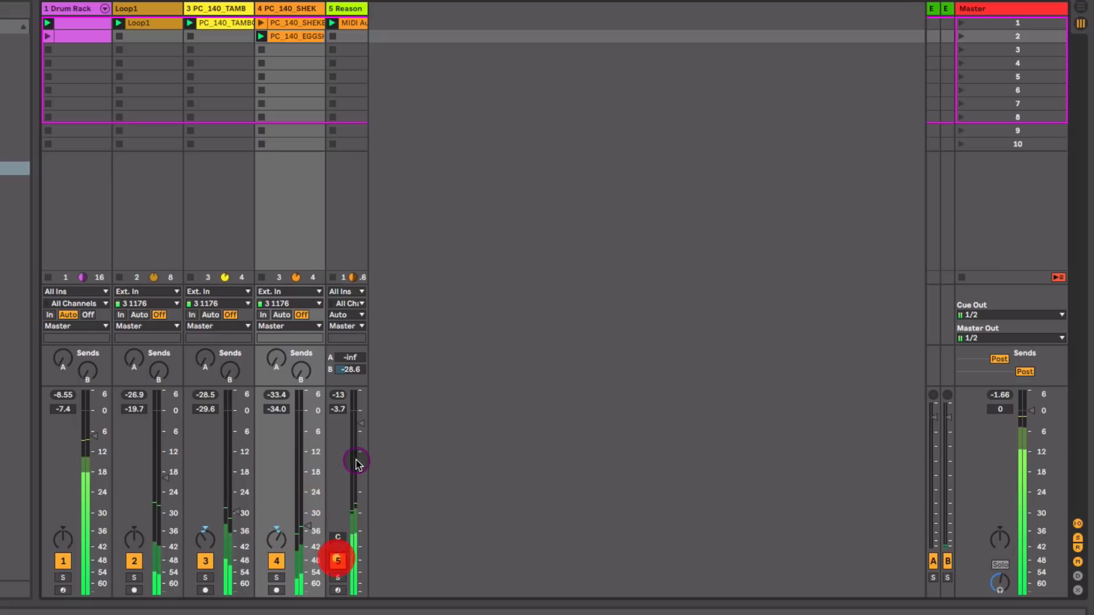
Step: Rebalance the percussion during playback, setting the tambourine track to -27.1 dB and the shaker track to -30.2 dB
{"action": "left_click_drag", "start_coordinate": [360, 436], "coordinate": [360, 431]}
{"action": "left_click", "coordinate": [306, 530]}
{"action": "left_click", "coordinate": [236, 505]}
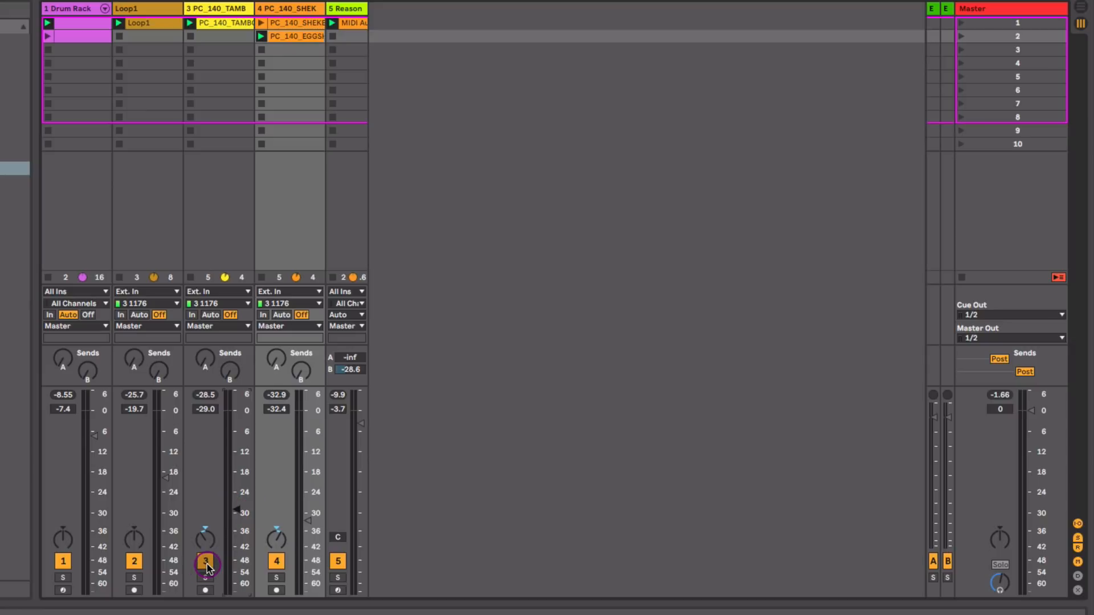
{"action": "key", "text": "space"}
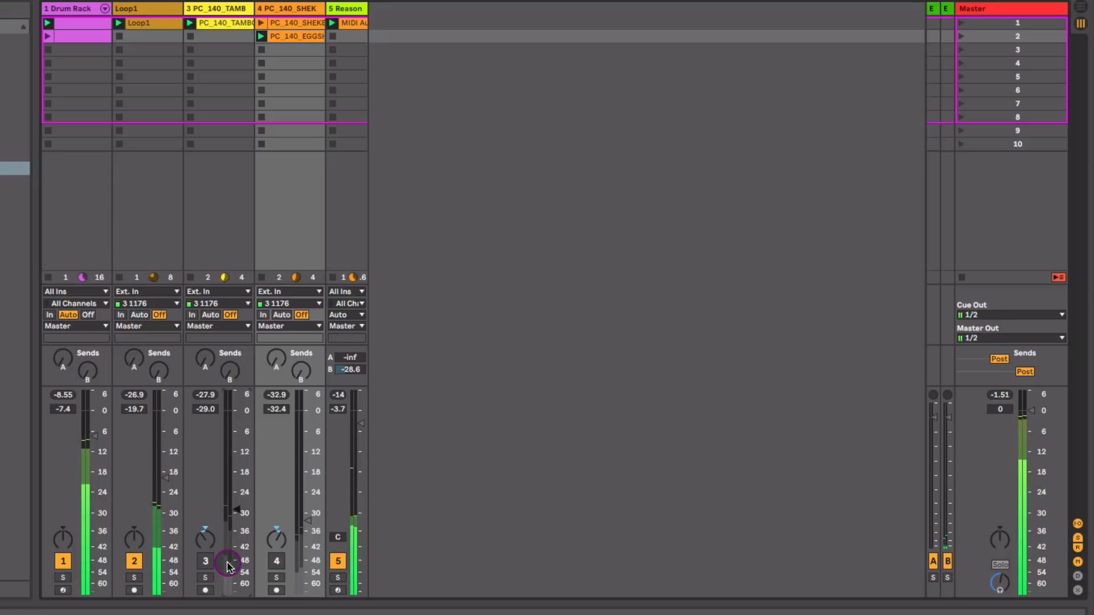
{"action": "key", "text": "F3"}
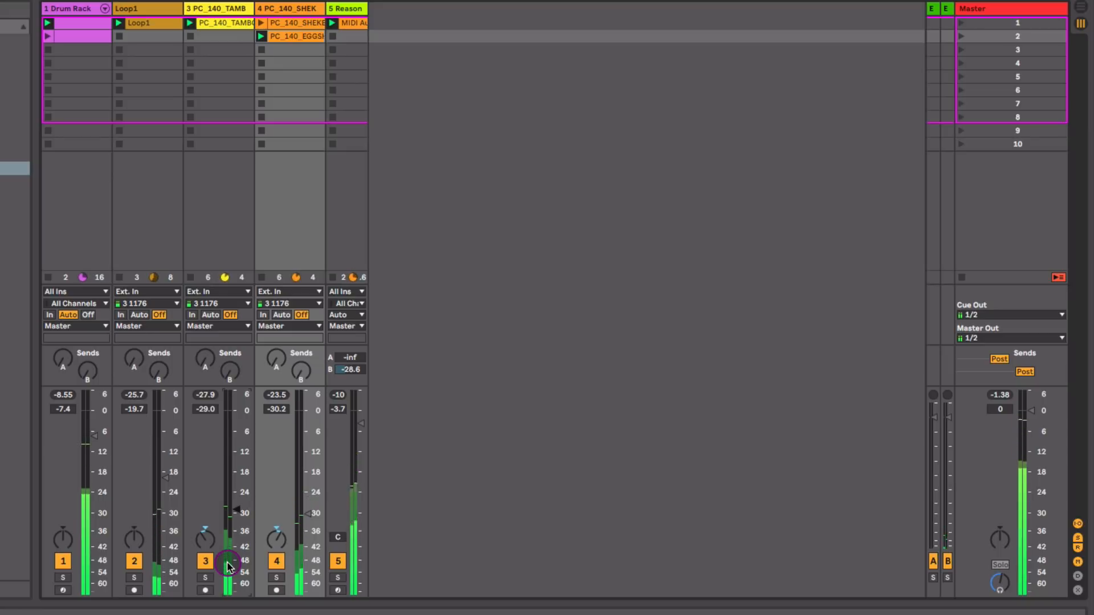
{"action": "left_click_drag", "start_coordinate": [227, 563], "coordinate": [234, 491]}
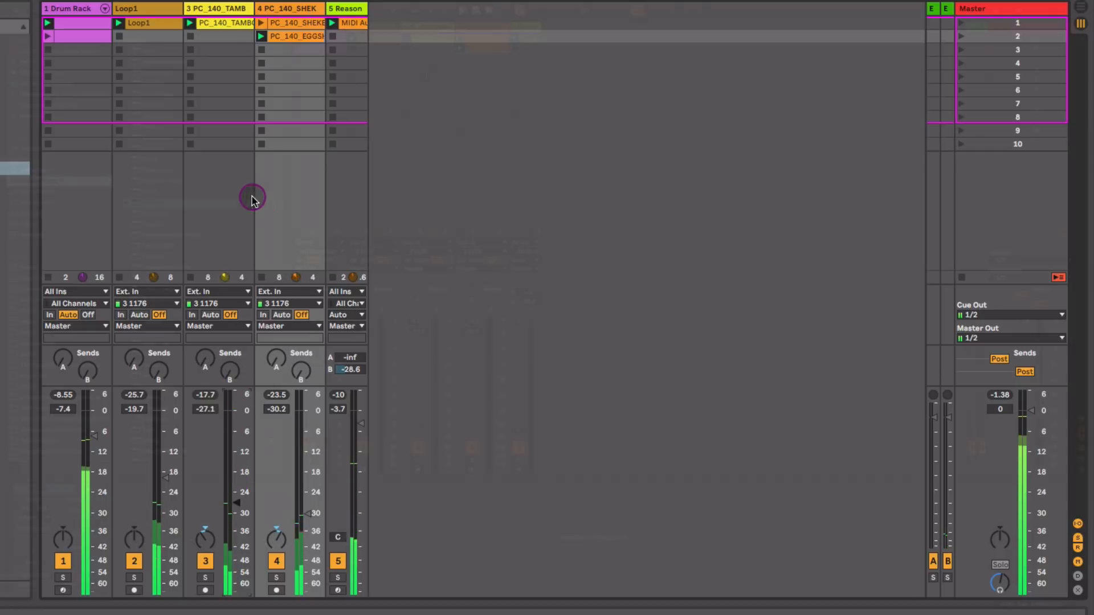
Step: Group the Drum Rack, Loop1, tambourine and shaker tracks, and add a Drum Buss to the group
{"action": "left_click", "coordinate": [73, 13]}
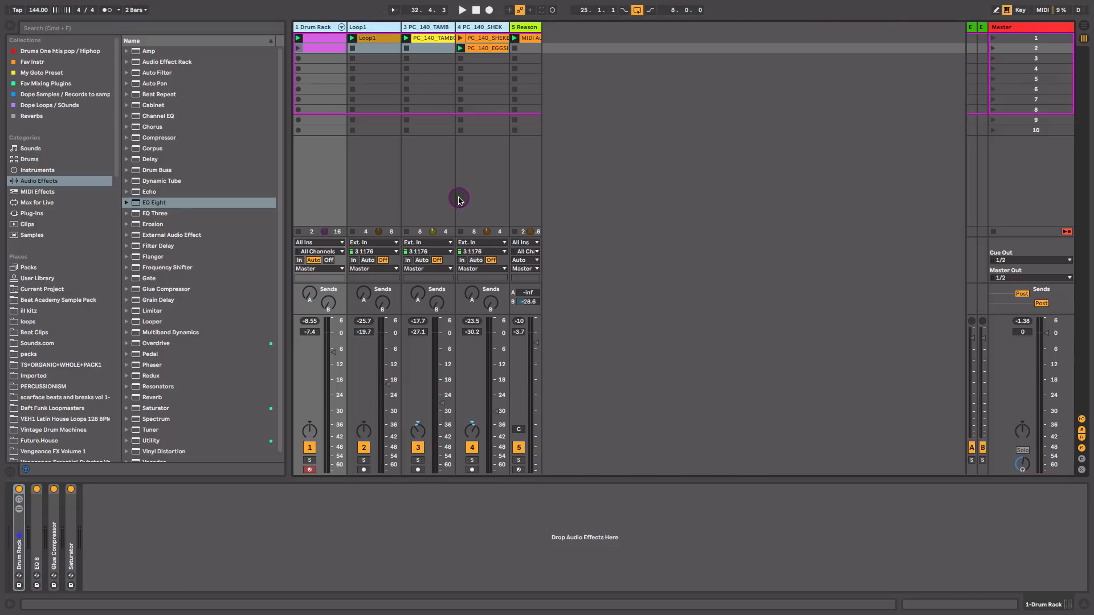
{"action": "key", "text": "super+g"}
{"action": "left_click", "coordinate": [341, 32]}
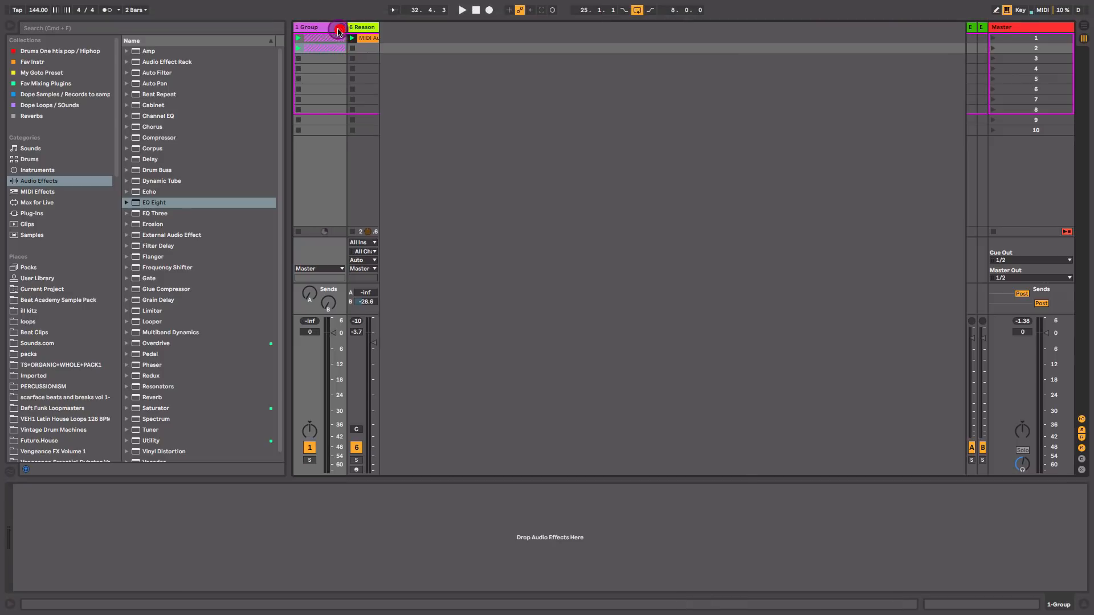
{"action": "left_click_drag", "start_coordinate": [147, 174], "coordinate": [318, 119]}
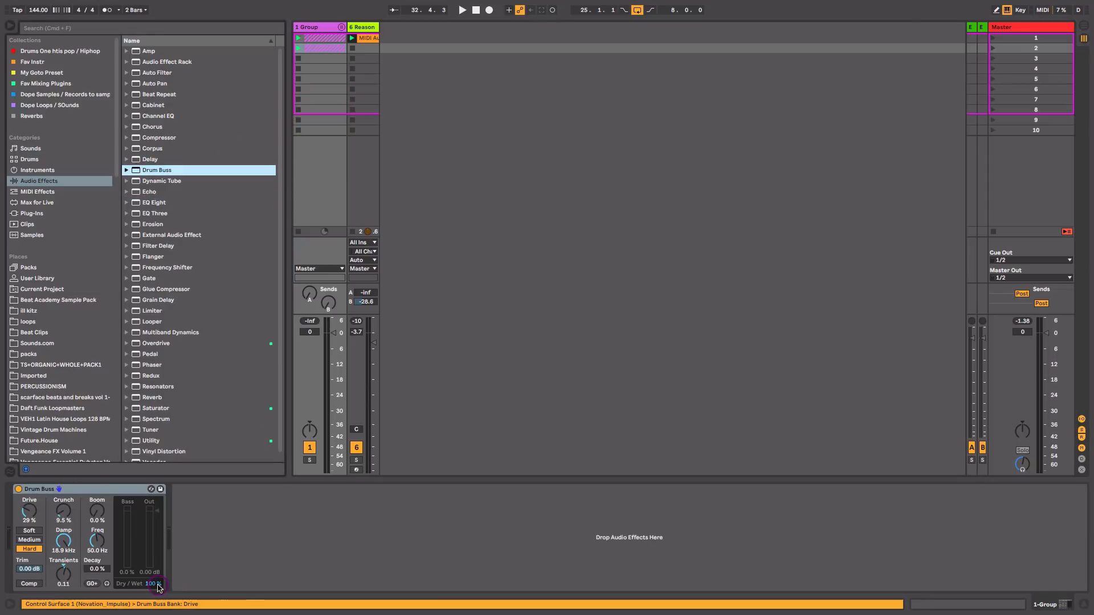
Step: Set the group's Drum Buss to 26% drive, 44% crunch, 10.0 kHz damp and 21% dry/wet
{"action": "mouse_move", "coordinate": [154, 584]}
{"action": "left_mouse_down"}
{"action": "mouse_move", "coordinate": [155, 610]}
{"action": "mouse_move", "coordinate": [154, 575]}
{"action": "left_mouse_up"}
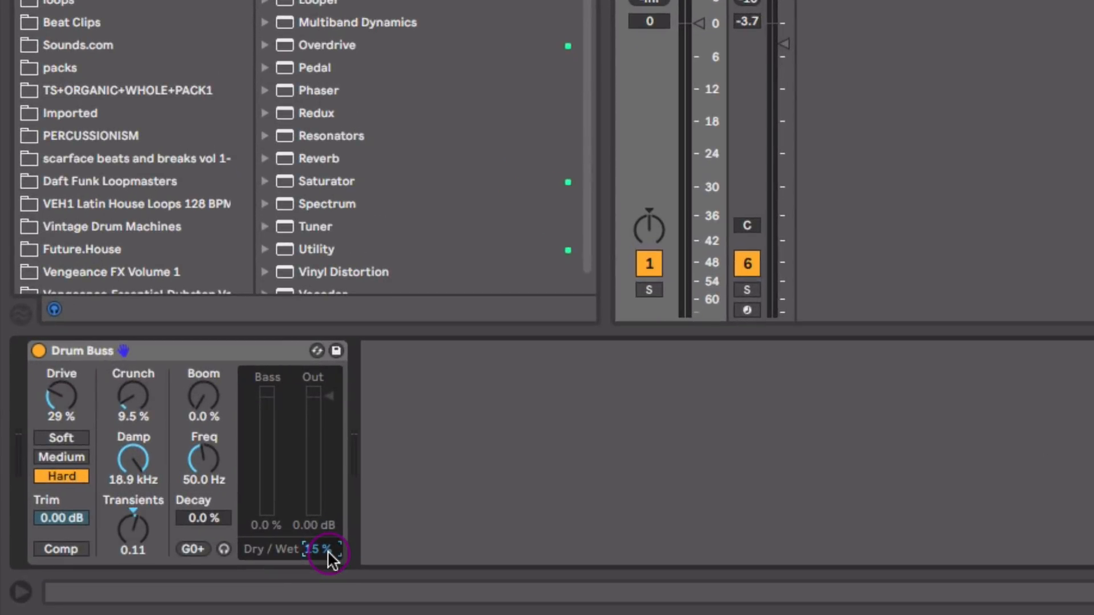
{"action": "mouse_move", "coordinate": [327, 551]}
{"action": "left_mouse_down"}
{"action": "mouse_move", "coordinate": [327, 539]}
{"action": "mouse_move", "coordinate": [327, 548]}
{"action": "left_mouse_up"}
{"action": "left_click_drag", "start_coordinate": [63, 398], "coordinate": [128, 391]}
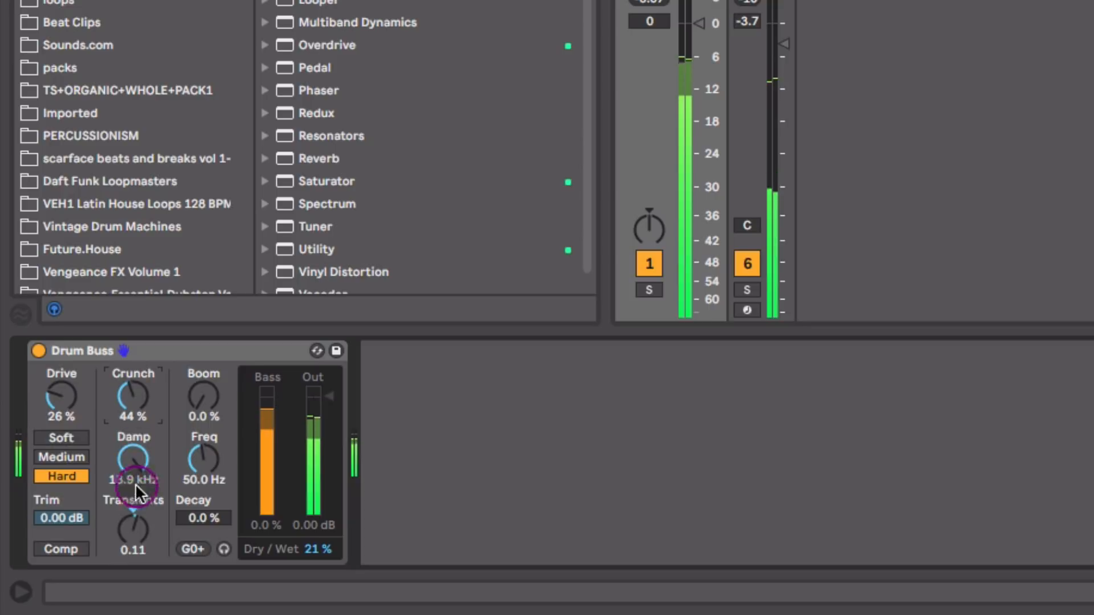
{"action": "left_click_drag", "start_coordinate": [137, 481], "coordinate": [137, 488]}
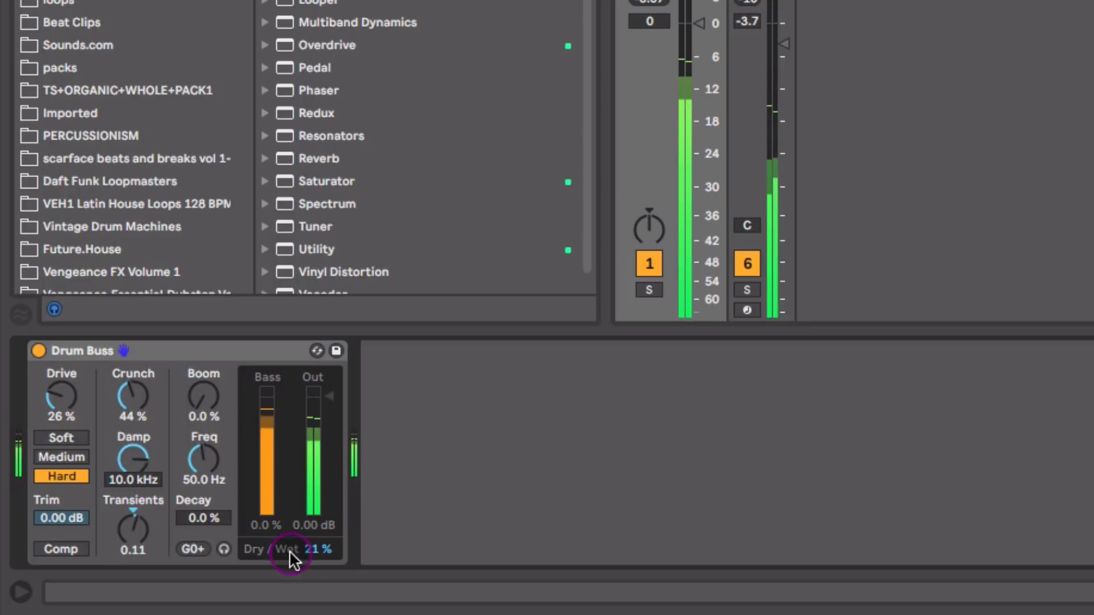
Step: Fine-tune the Drum Buss with its Medium drive type and a new dry/wet amount, and lower the group volume to -1.7 dB
{"action": "left_click", "coordinate": [313, 550]}
{"action": "mouse_move", "coordinate": [312, 550]}
{"action": "left_mouse_down"}
{"action": "mouse_move", "coordinate": [320, 536]}
{"action": "mouse_move", "coordinate": [316, 553]}
{"action": "left_mouse_up"}
{"action": "left_click", "coordinate": [186, 526]}
{"action": "left_click", "coordinate": [46, 457]}
{"action": "left_click_drag", "start_coordinate": [699, 8], "coordinate": [699, 33]}
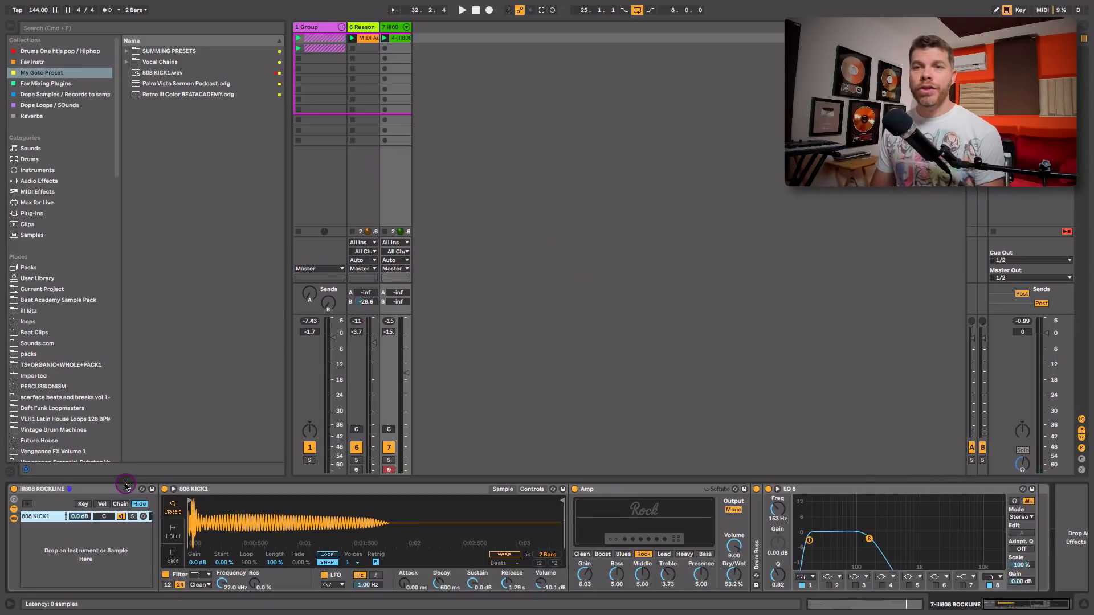
Step: Review the 808 track's device chain: the 808 KICK1 sampler, the Amp, the unfolded Drum Buss and the EQ Eight
{"action": "left_click", "coordinate": [216, 490]}
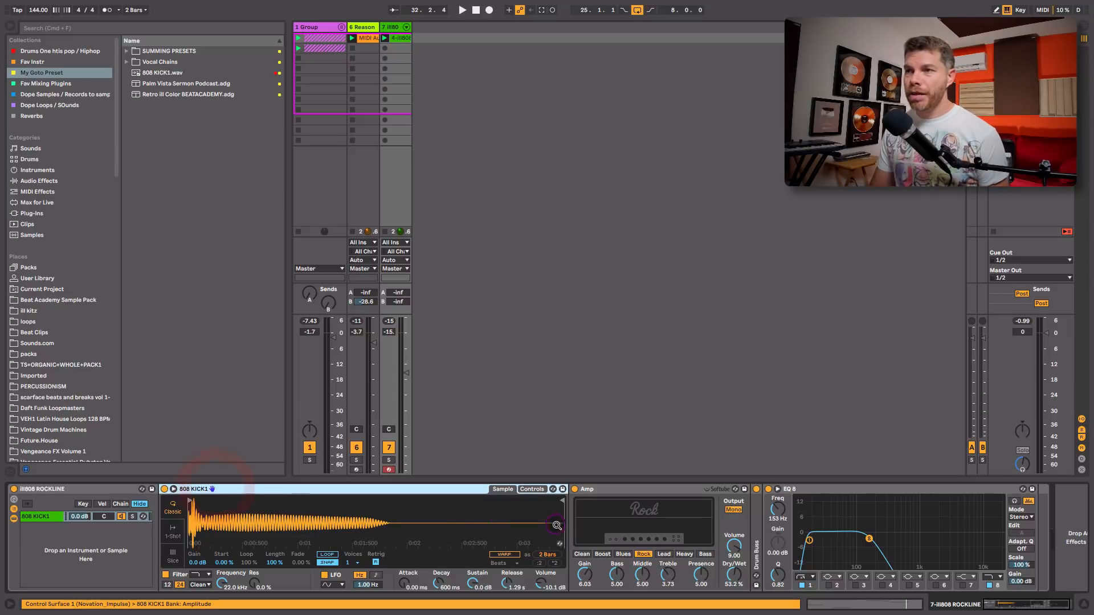
{"action": "scroll", "coordinate": [496, 515], "scroll_direction": "right", "scroll_amount": 2}
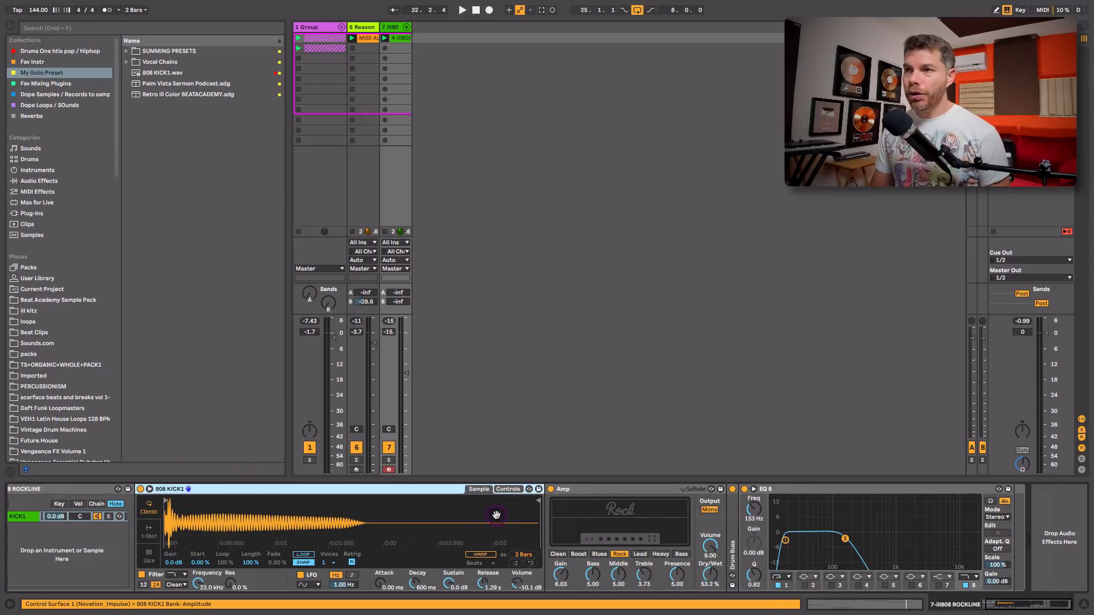
{"action": "left_click", "coordinate": [620, 489]}
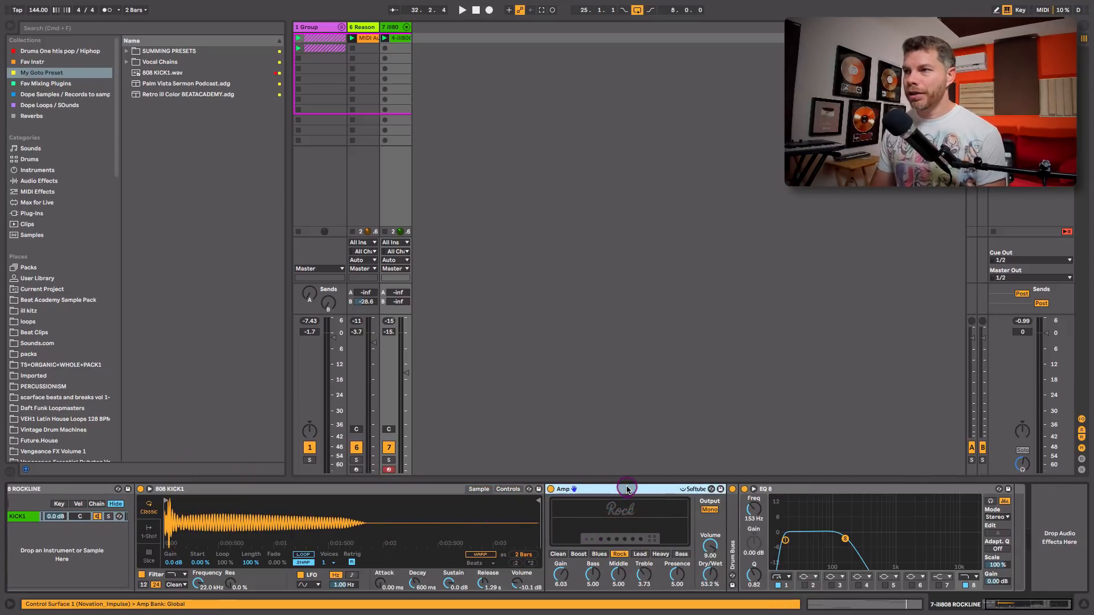
{"action": "double_click", "coordinate": [735, 516]}
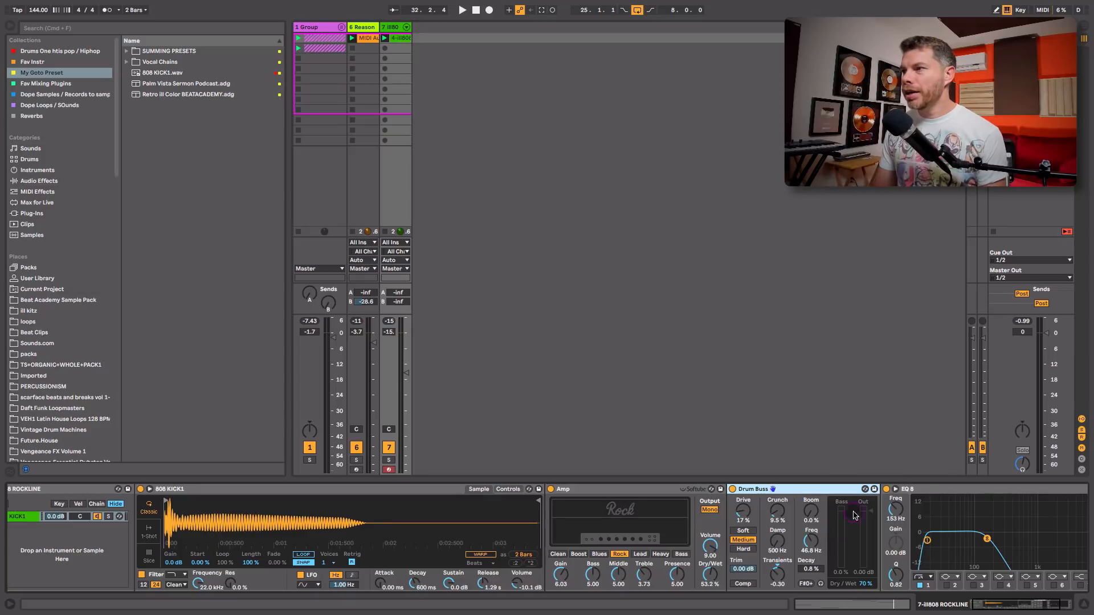
{"action": "left_click", "coordinate": [918, 491]}
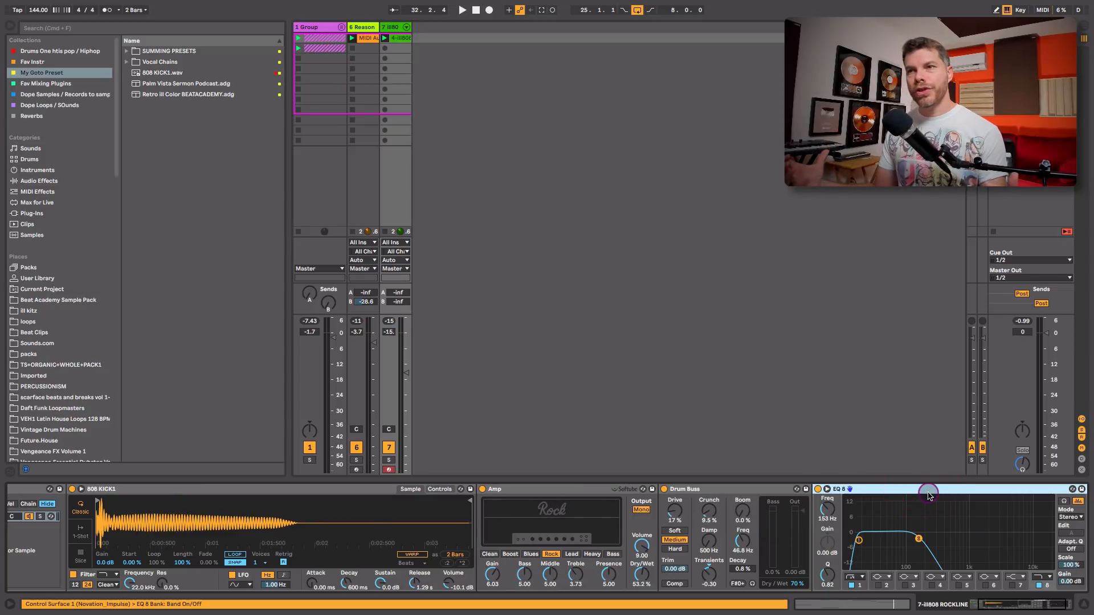
Step: Raise the 808 track's volume to about -13 dB, and play its soloed MIDI clip while viewing the notes folded and unfolded
{"action": "left_click_drag", "start_coordinate": [407, 373], "coordinate": [406, 371]}
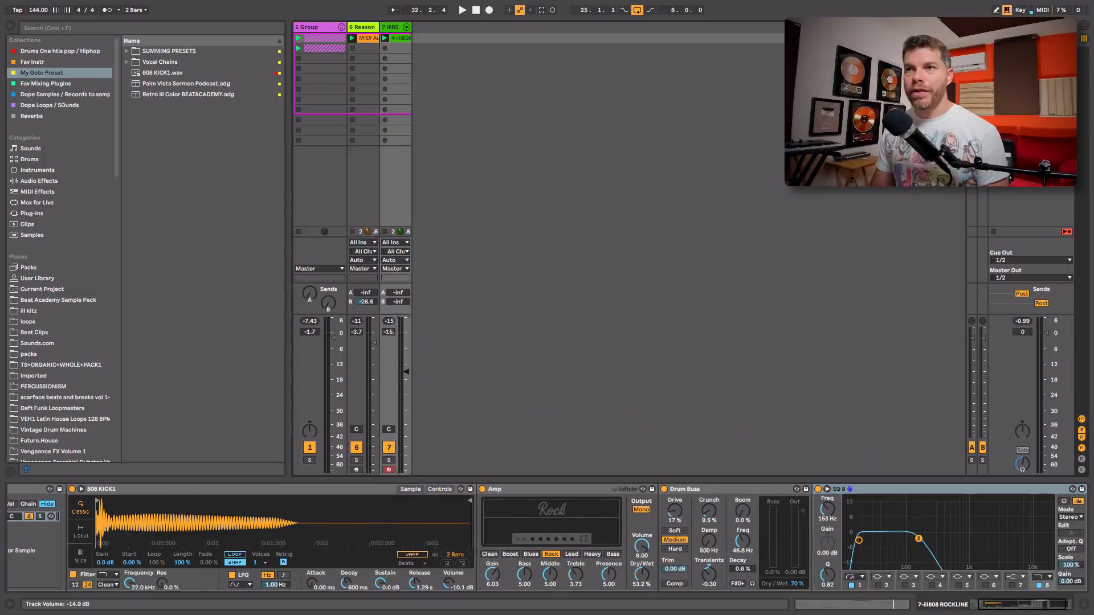
{"action": "double_click", "coordinate": [405, 39]}
{"action": "key", "text": "space"}
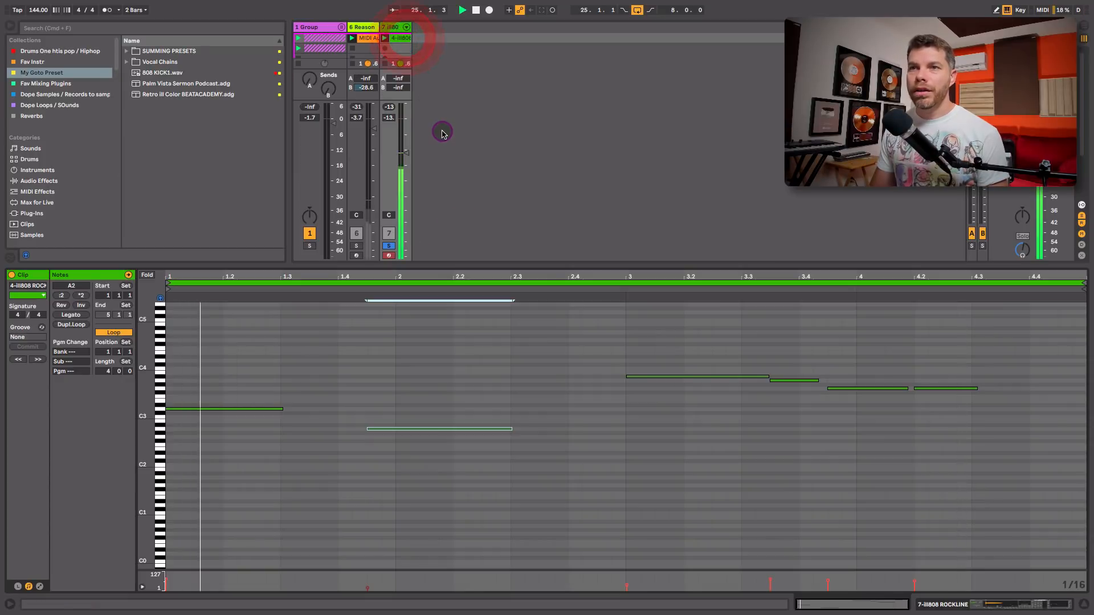
{"action": "left_click", "coordinate": [147, 275]}
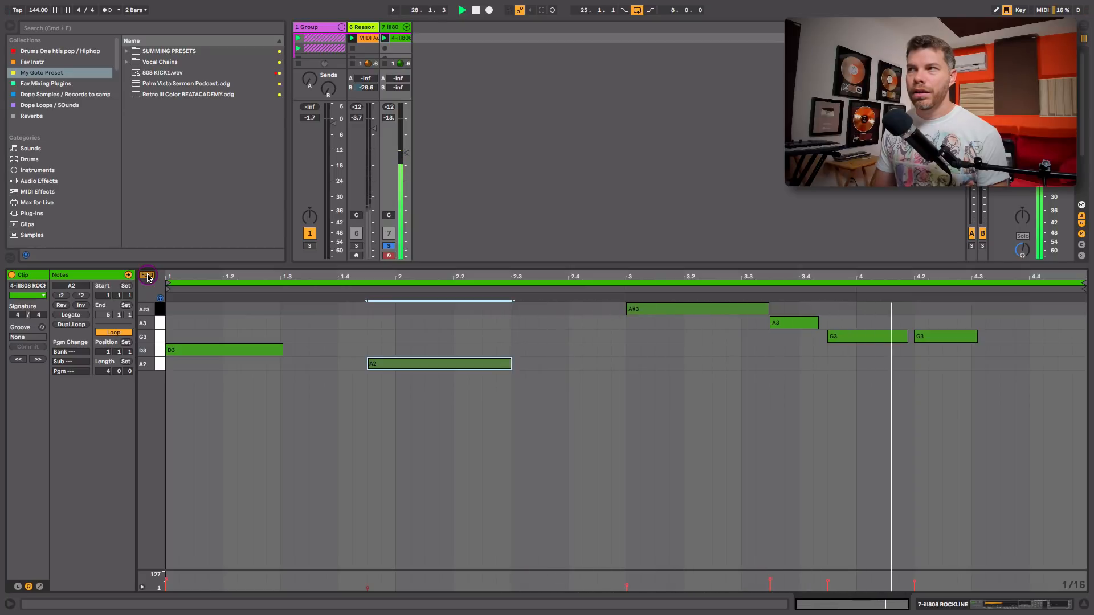
{"action": "left_click", "coordinate": [147, 276]}
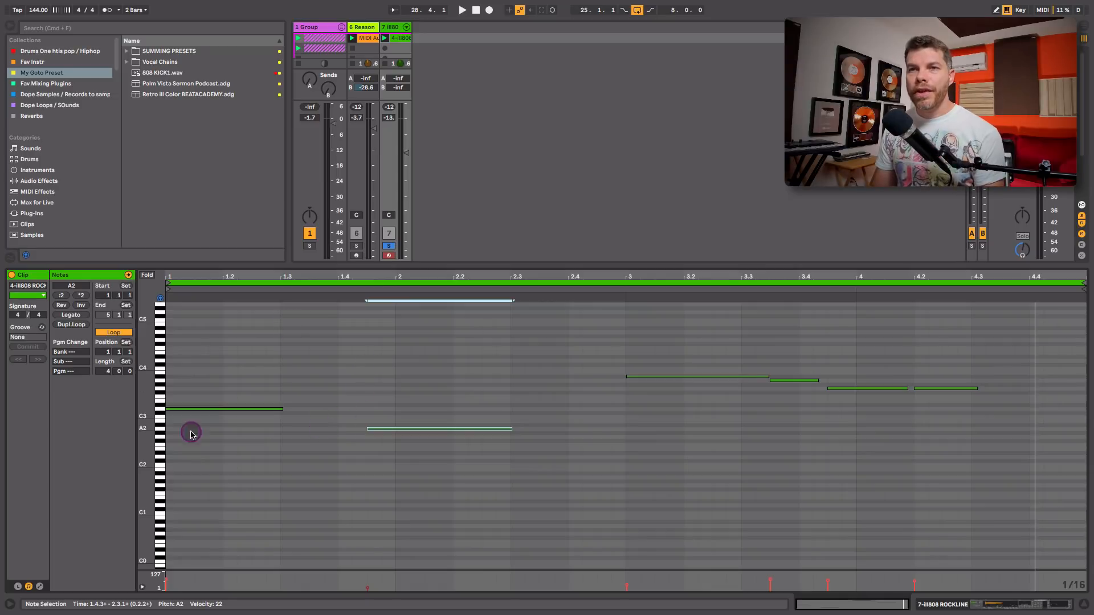
Step: Try the 808 clip's A2 note an octave higher at A3 during playback, and move it back to A2
{"action": "left_click_drag", "start_coordinate": [150, 432], "coordinate": [189, 432]}
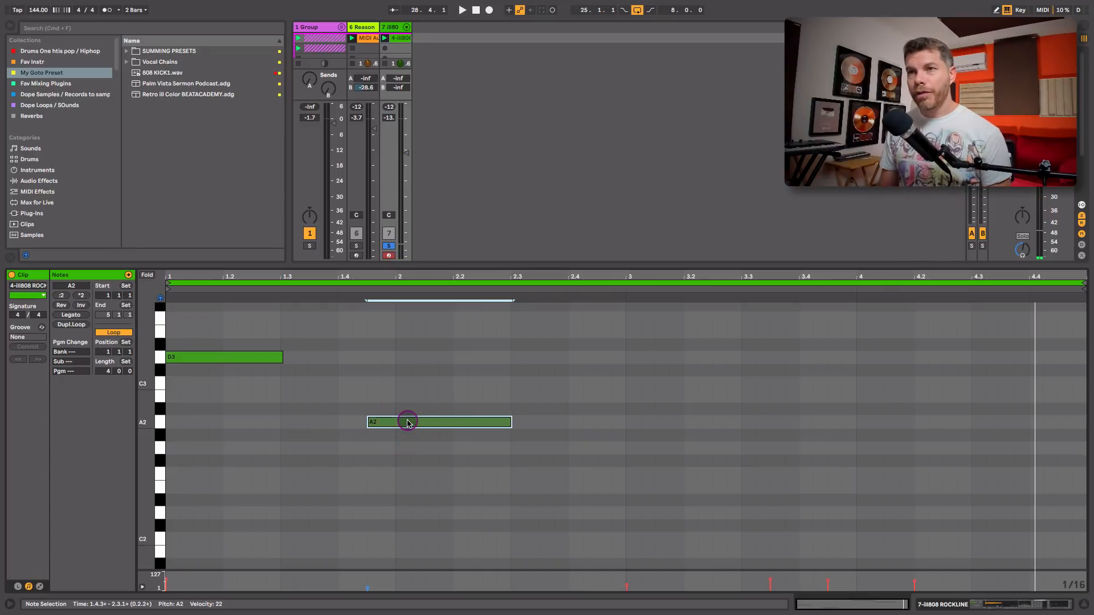
{"action": "key", "text": "shift+Up"}
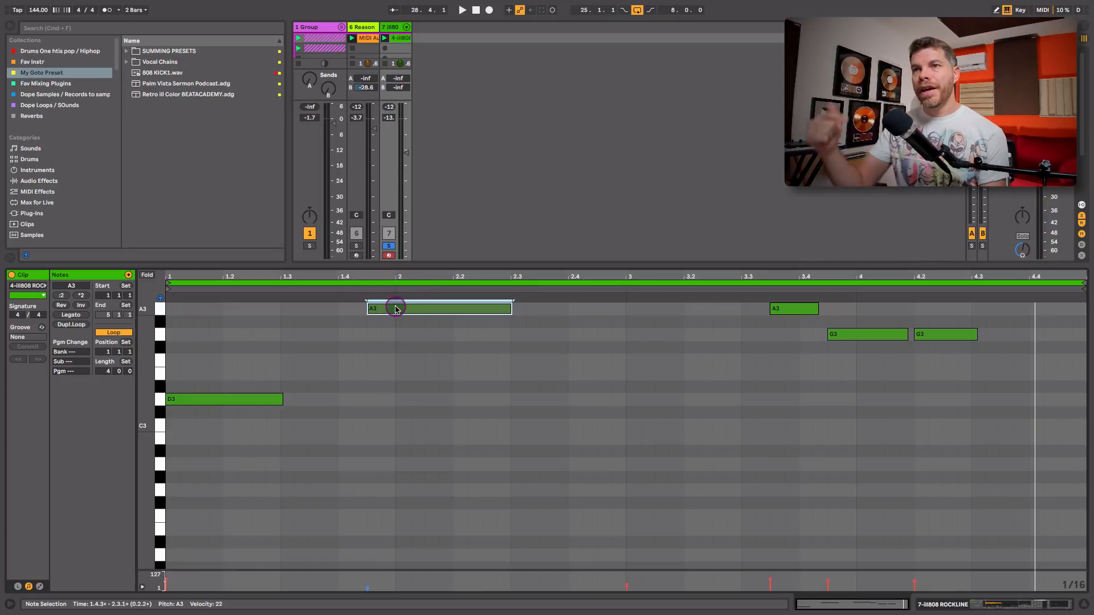
{"action": "key", "text": "space"}
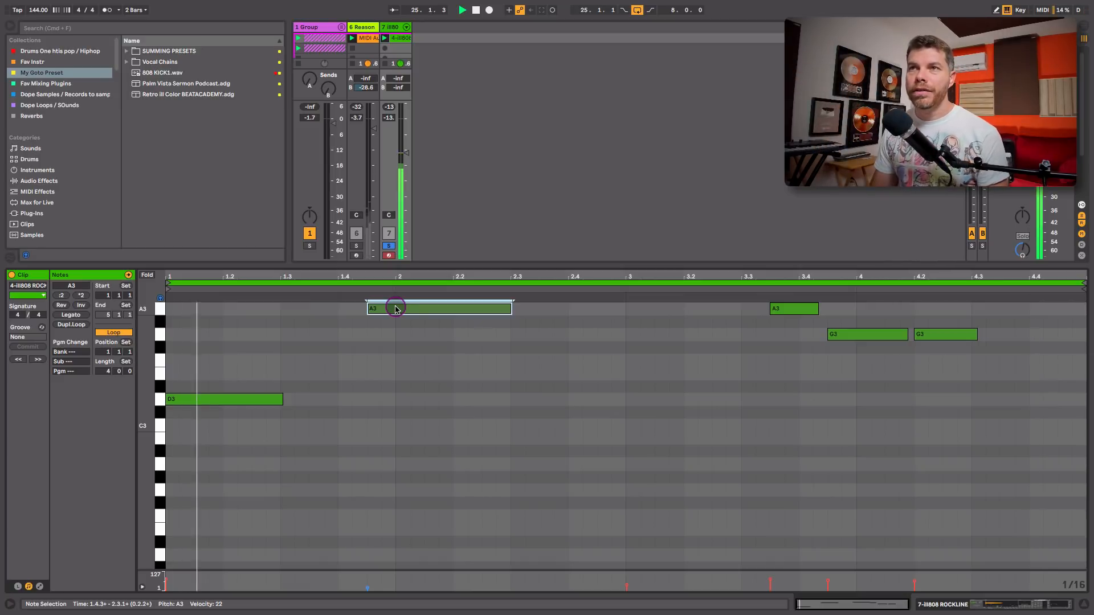
{"action": "left_click", "coordinate": [391, 246]}
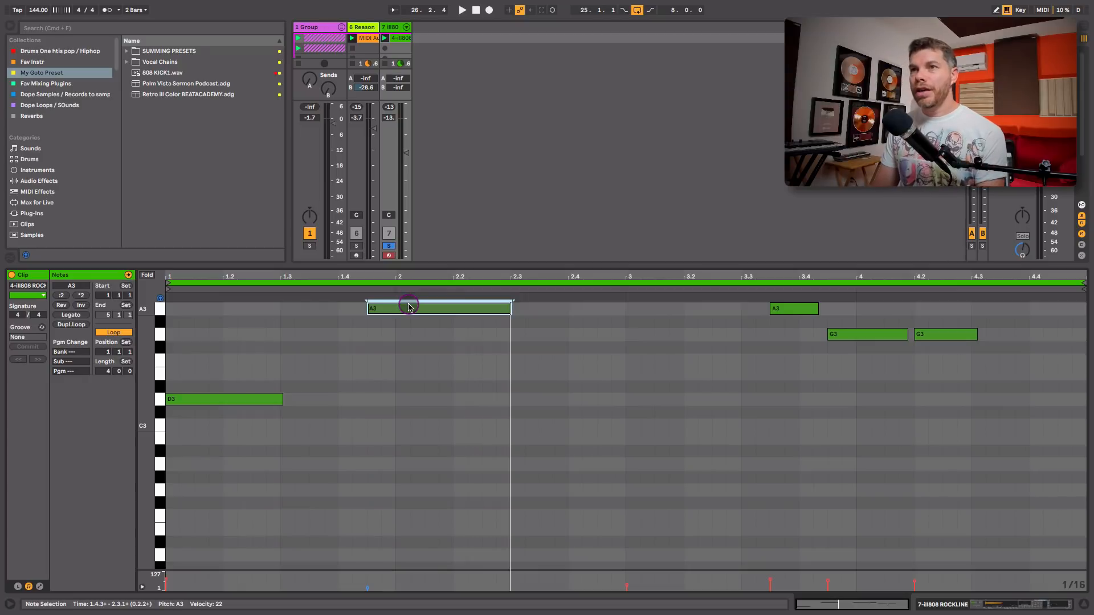
{"action": "key", "text": "shift+Down"}
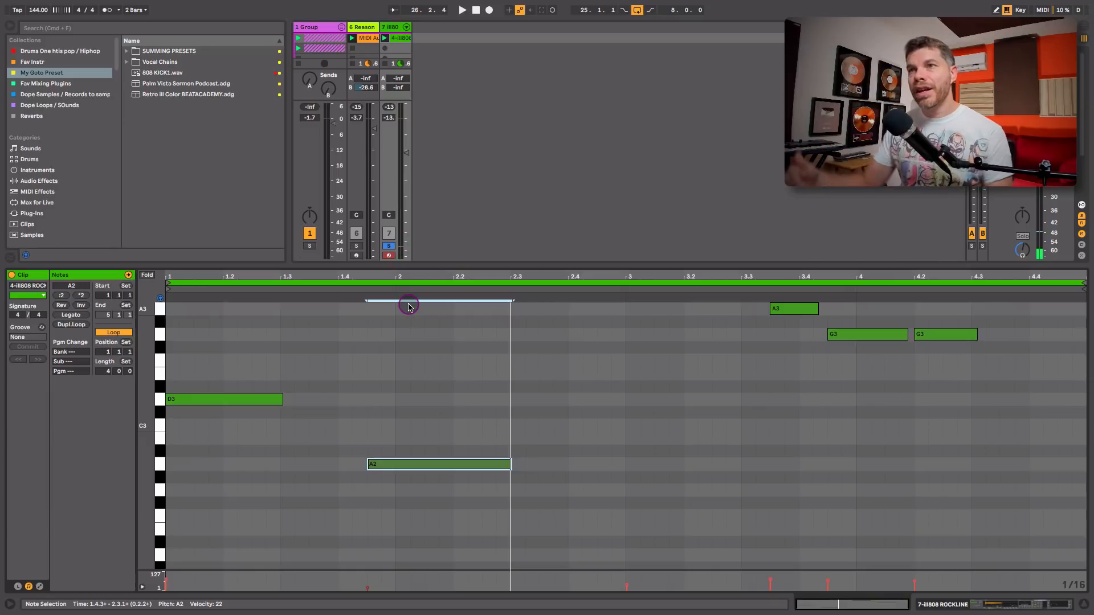
Step: Unsolo the 808 track and play its bassline together with the full beat
{"action": "left_click", "coordinate": [389, 245]}
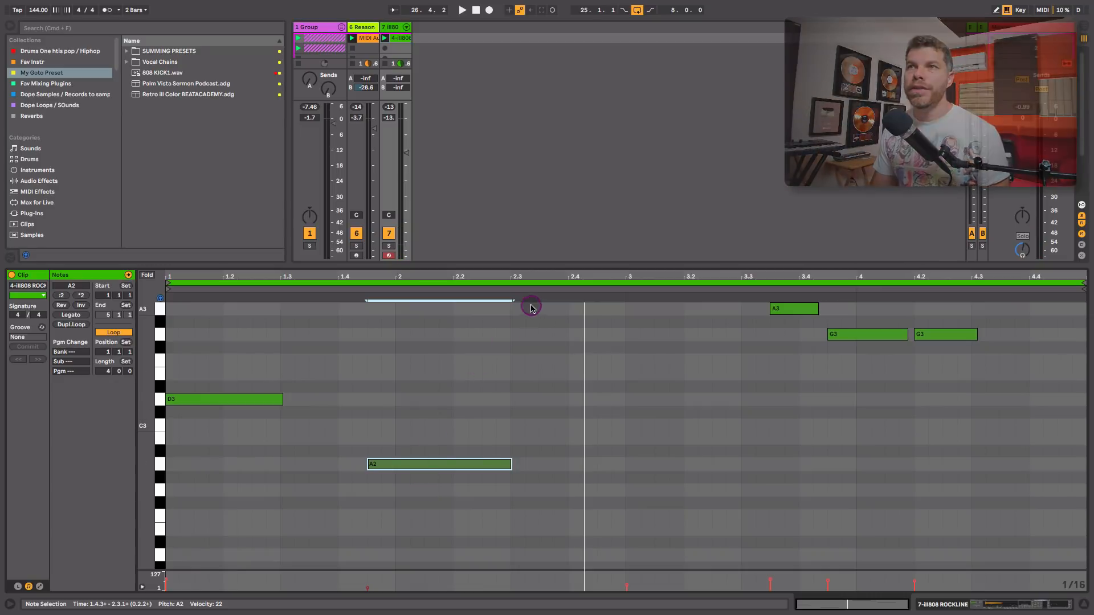
{"action": "key", "text": "space"}
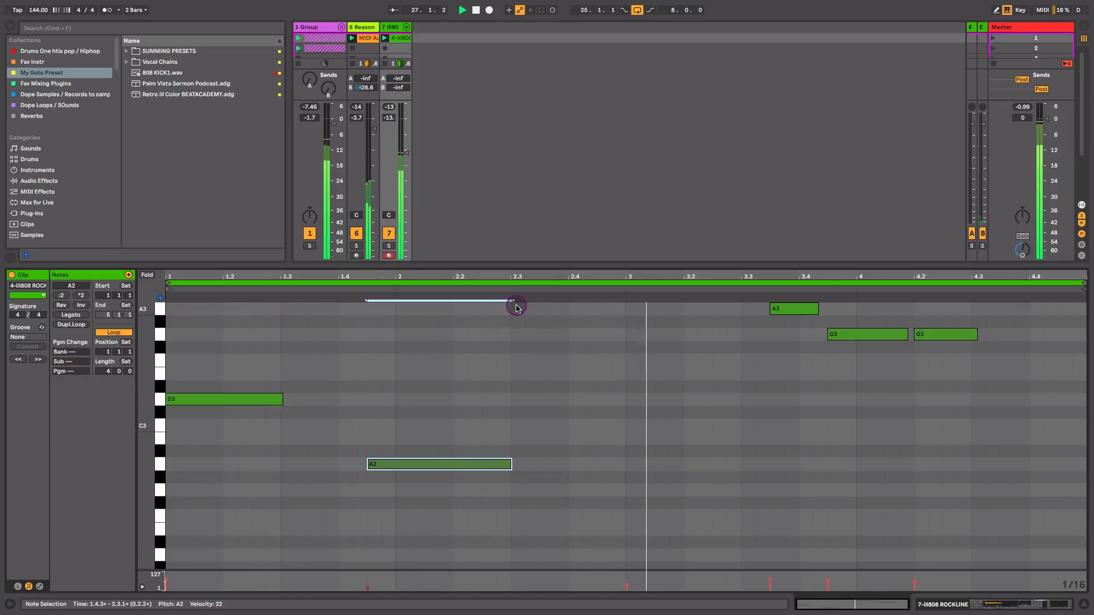
{"action": "left_click_drag", "start_coordinate": [630, 385], "coordinate": [626, 461]}
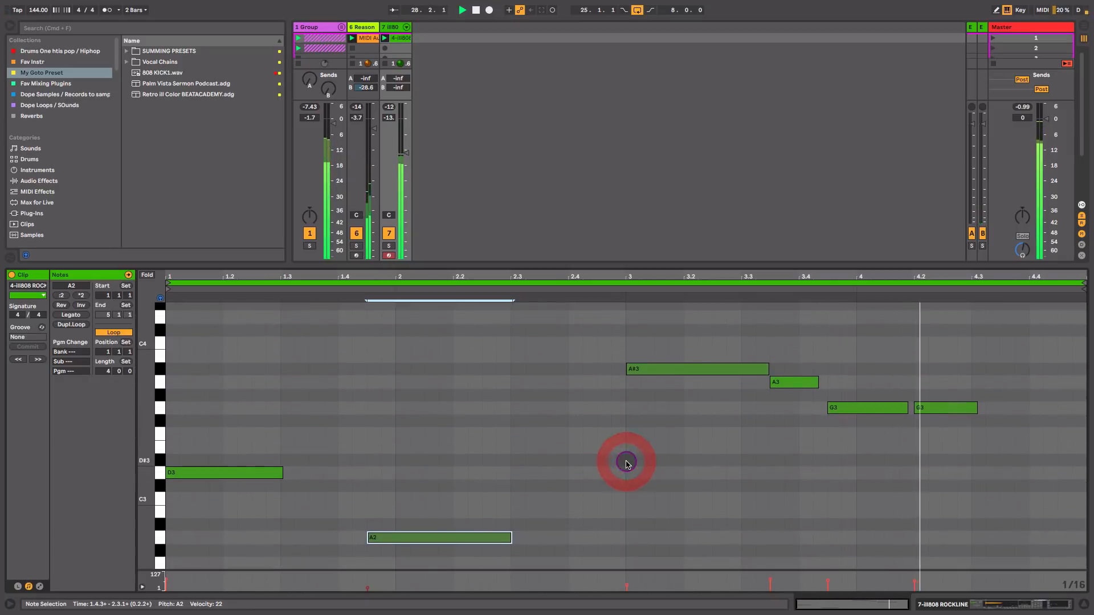
{"action": "key", "text": "shift+Tab"}
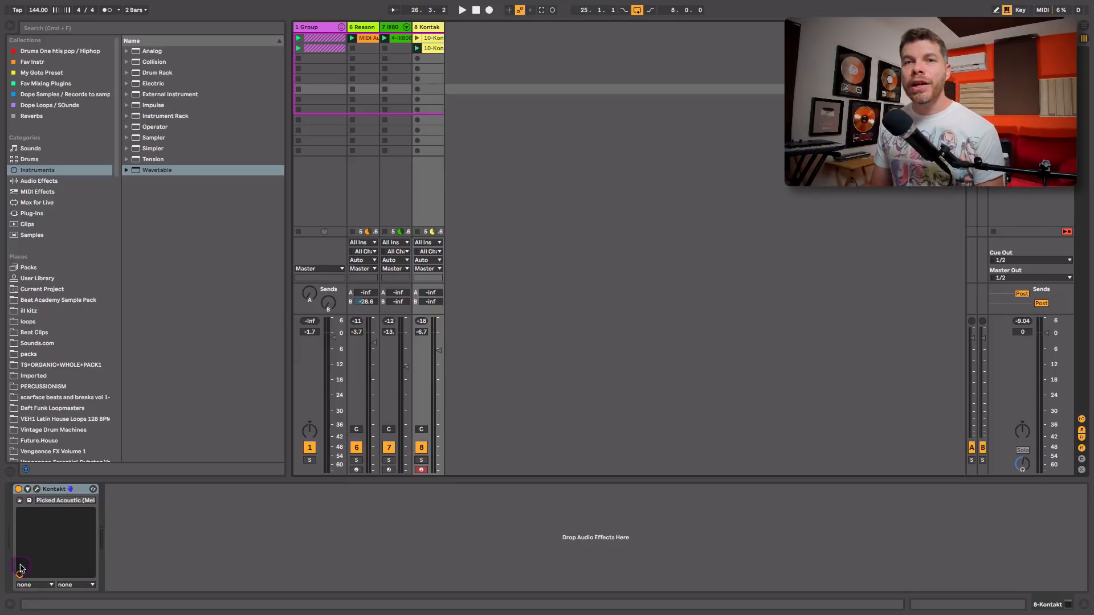
Step: Examine the Patterns page of the Picked Acoustic instrument in the Kontakt window on track 8
{"action": "left_click", "coordinate": [35, 490]}
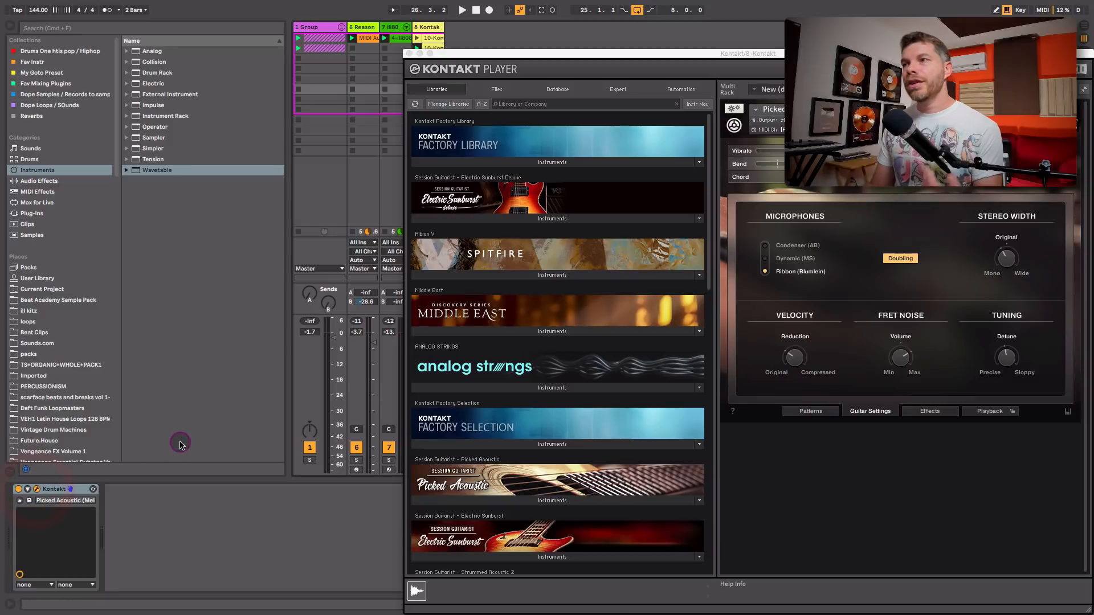
{"action": "left_click", "coordinate": [811, 411]}
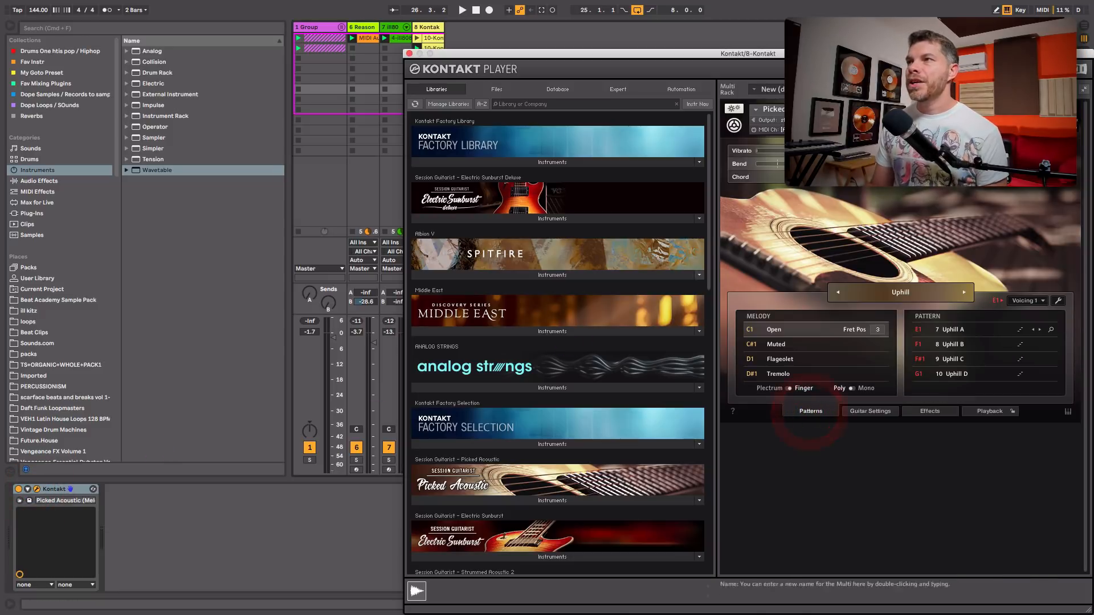
{"action": "left_click_drag", "start_coordinate": [878, 53], "coordinate": [822, 30]}
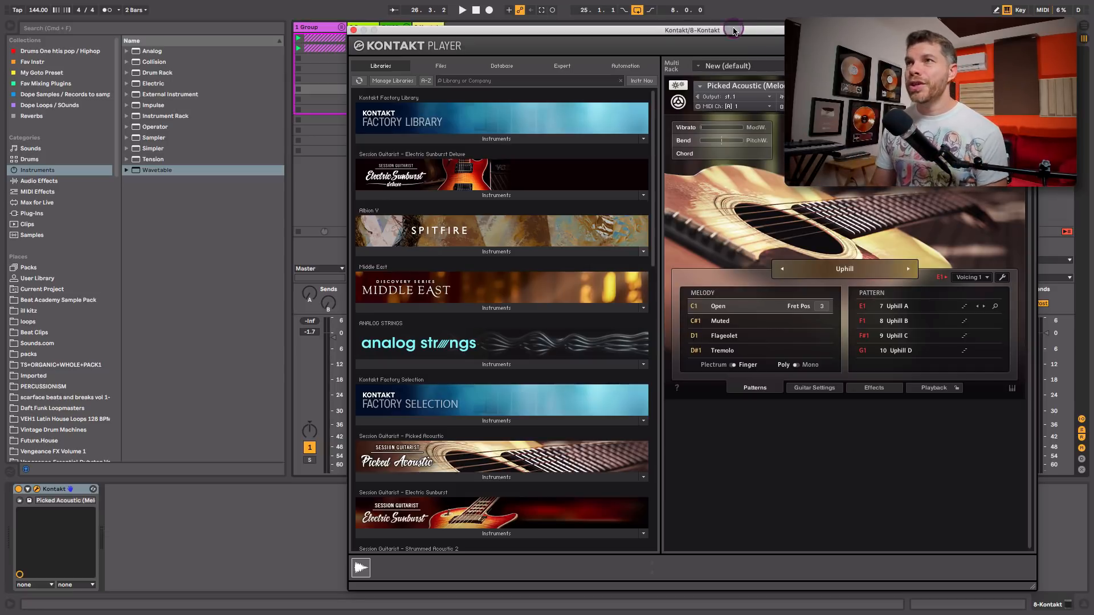
{"action": "left_click_drag", "start_coordinate": [652, 34], "coordinate": [863, 30]}
Step: Open the second clip on Kontakt track 8 with its notes folded, close the instrument window, and play the track soloed
{"action": "left_click", "coordinate": [429, 48]}
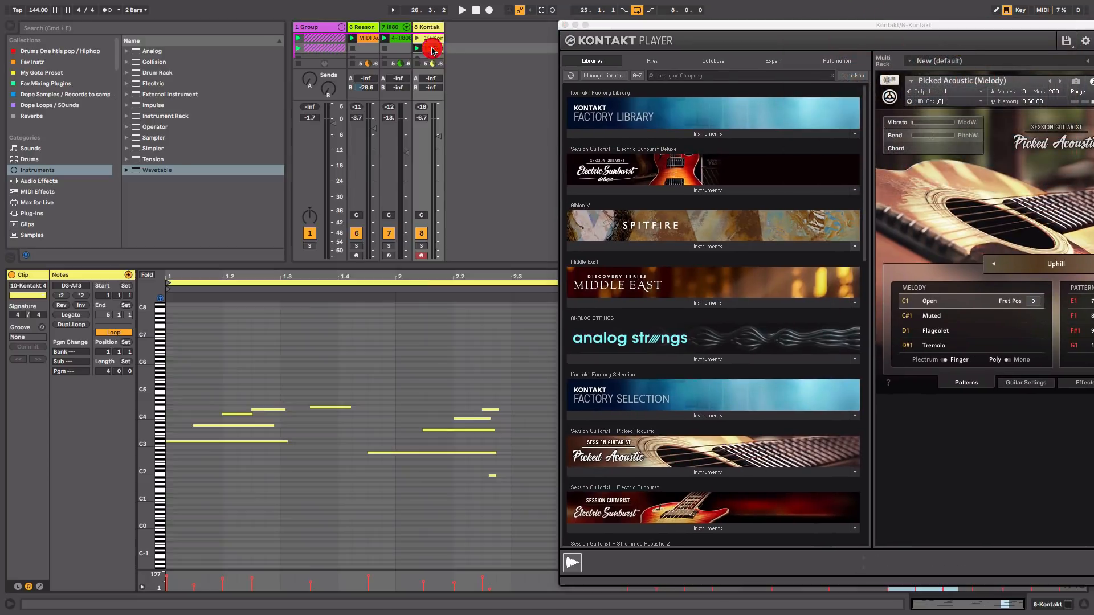
{"action": "left_click", "coordinate": [147, 276]}
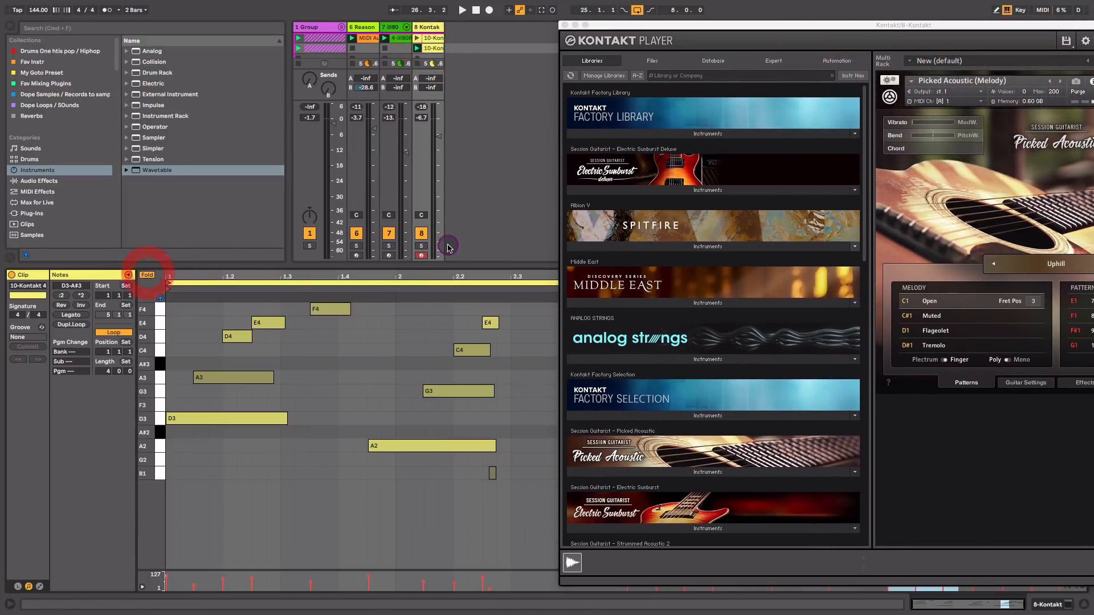
{"action": "left_click", "coordinate": [421, 246]}
{"action": "left_click", "coordinate": [566, 26]}
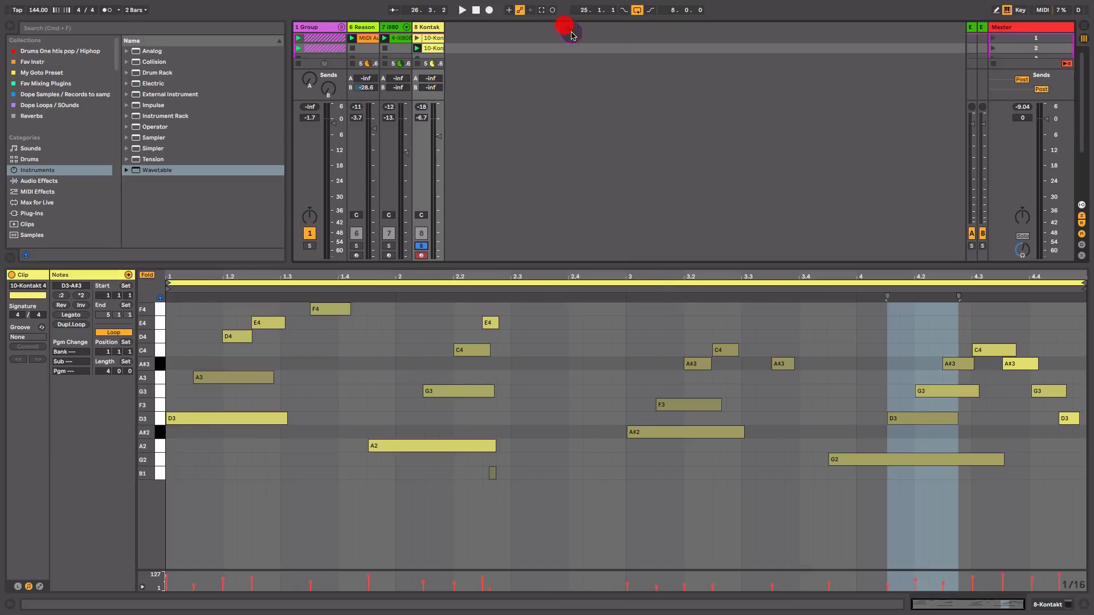
{"action": "key", "text": "space"}
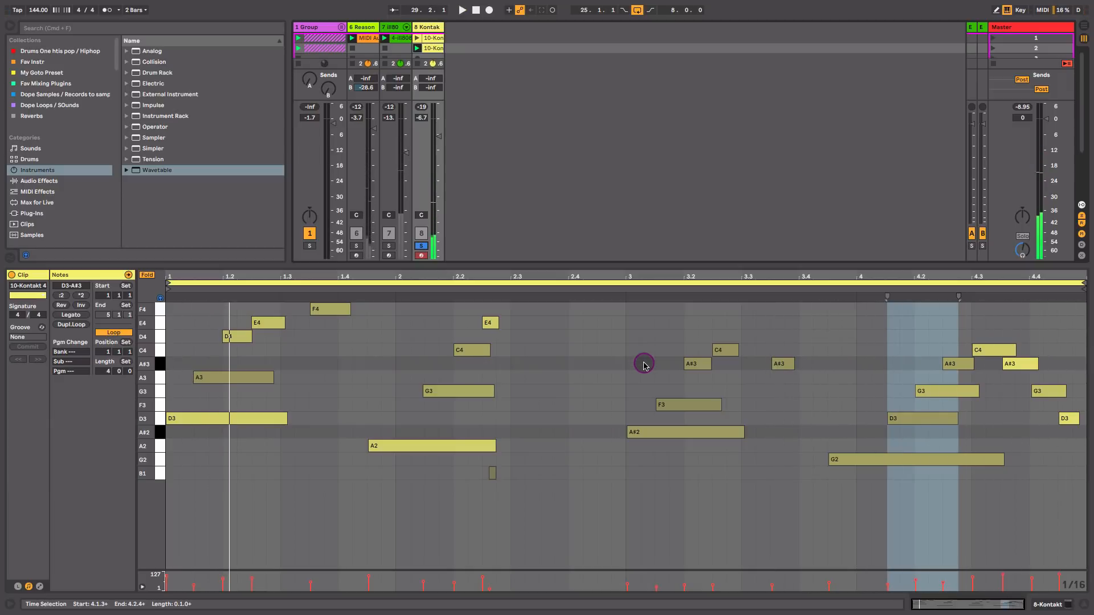
Step: Enlarge the velocity lane and set the bar 3 F3 note's velocity to 56 after trying 69 and 118, playing from bar 3
{"action": "left_click_drag", "start_coordinate": [625, 570], "coordinate": [627, 547]}
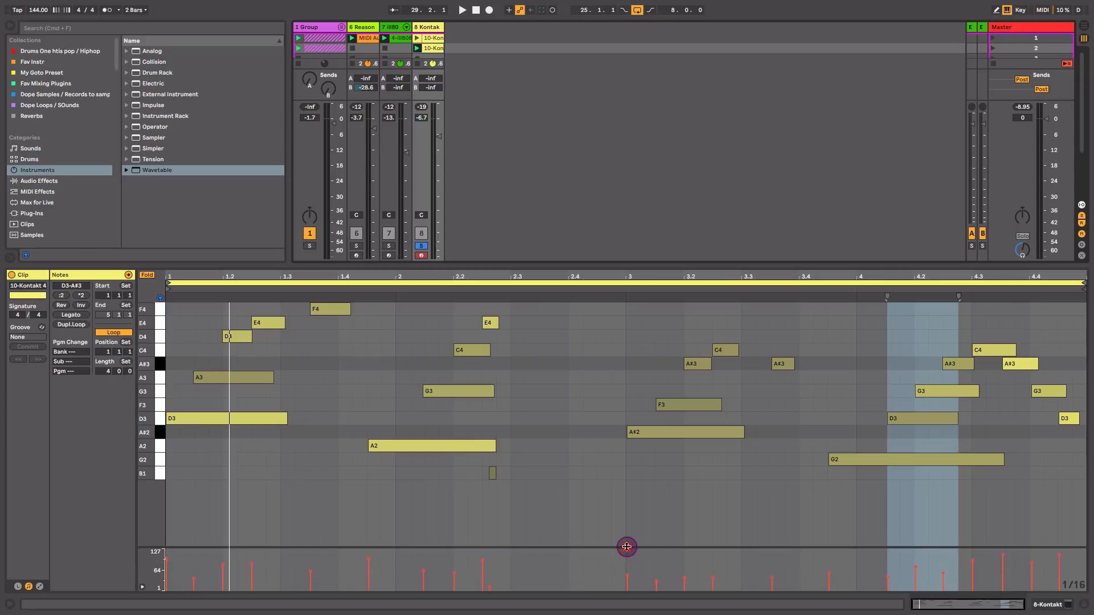
{"action": "left_click", "coordinate": [682, 406]}
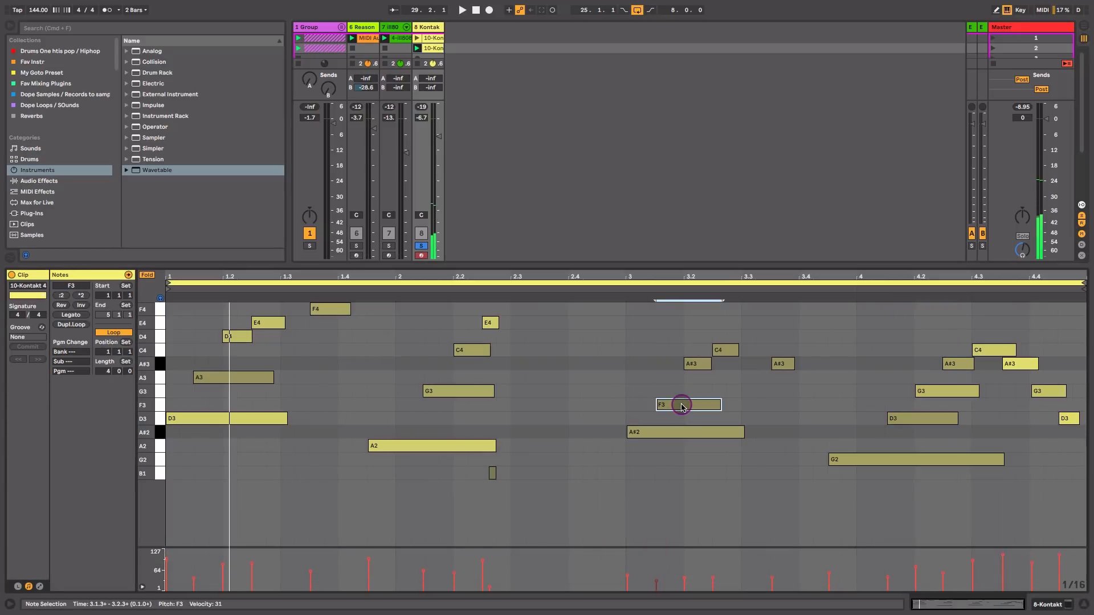
{"action": "left_click", "coordinate": [681, 405]}
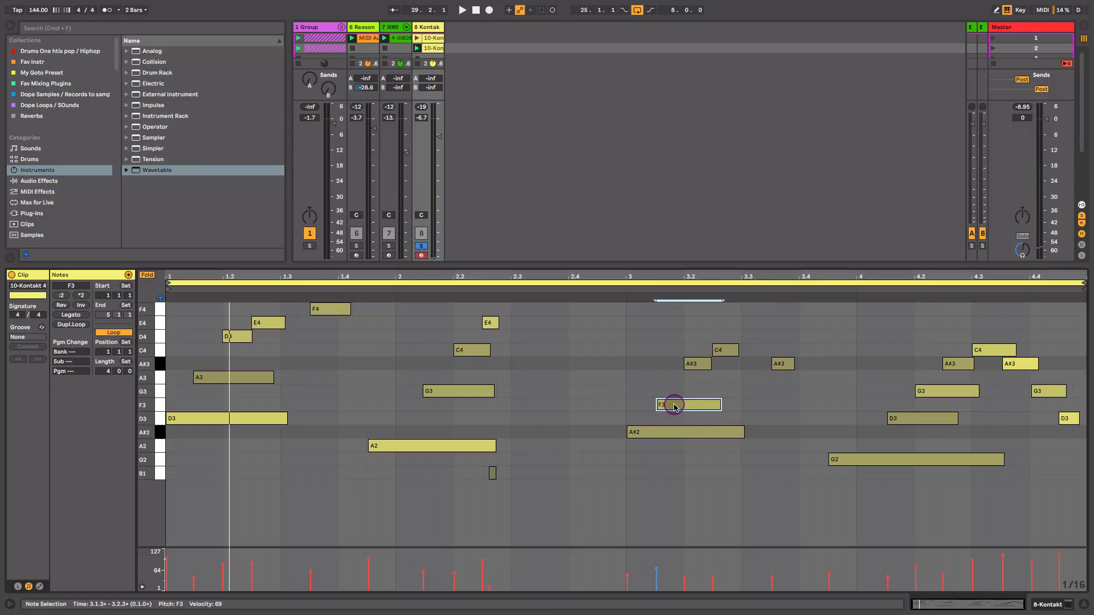
{"action": "left_click", "coordinate": [656, 571]}
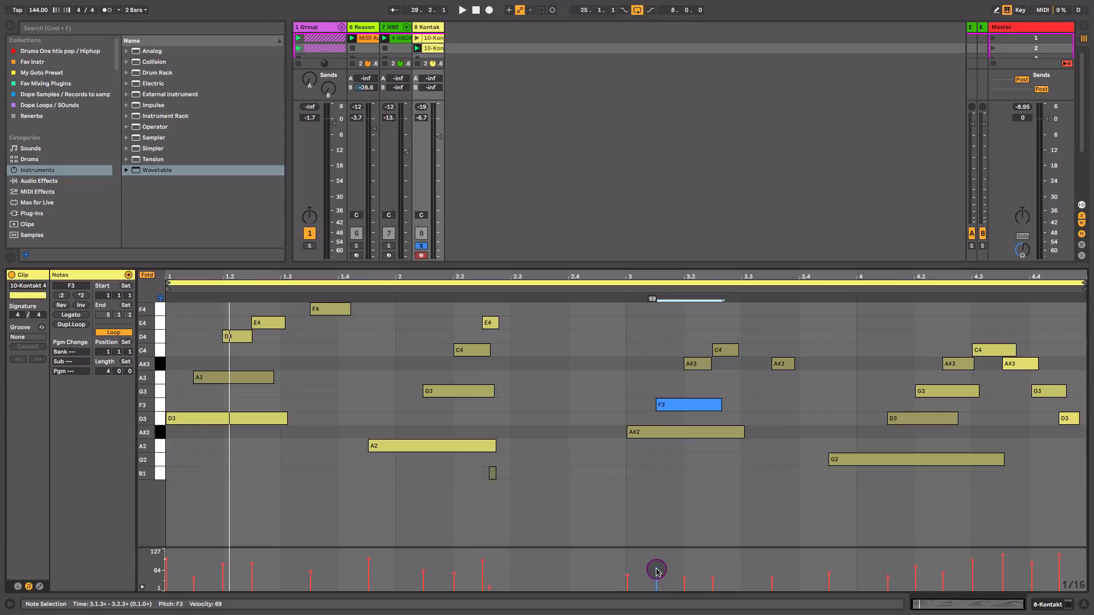
{"action": "left_click_drag", "start_coordinate": [687, 401], "coordinate": [688, 368]}
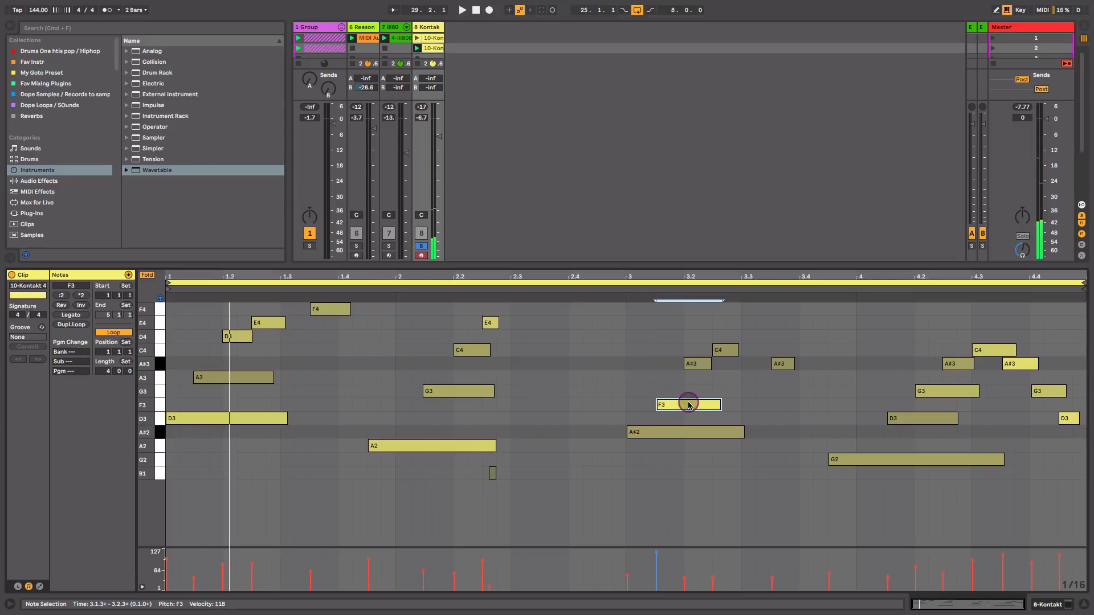
{"action": "left_click", "coordinate": [626, 289]}
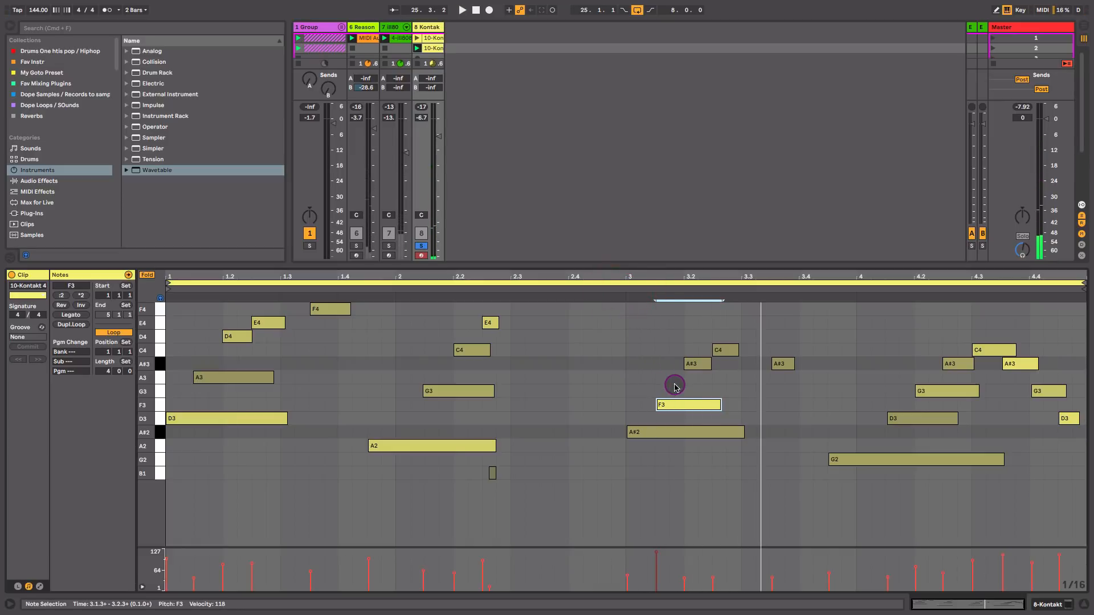
{"action": "left_click_drag", "start_coordinate": [672, 403], "coordinate": [672, 420]}
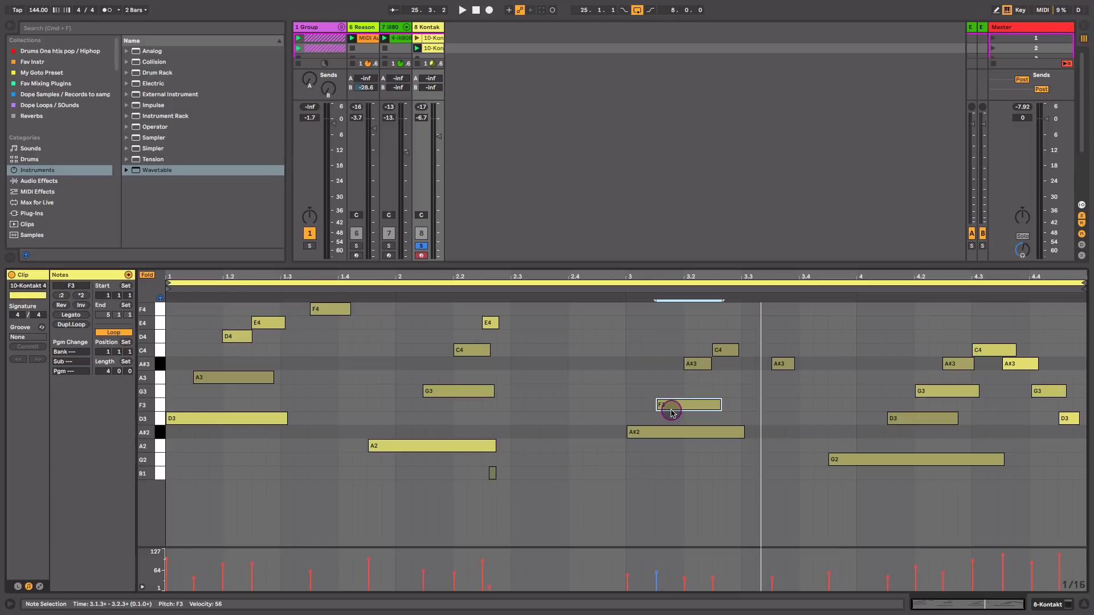
{"action": "key", "text": "space"}
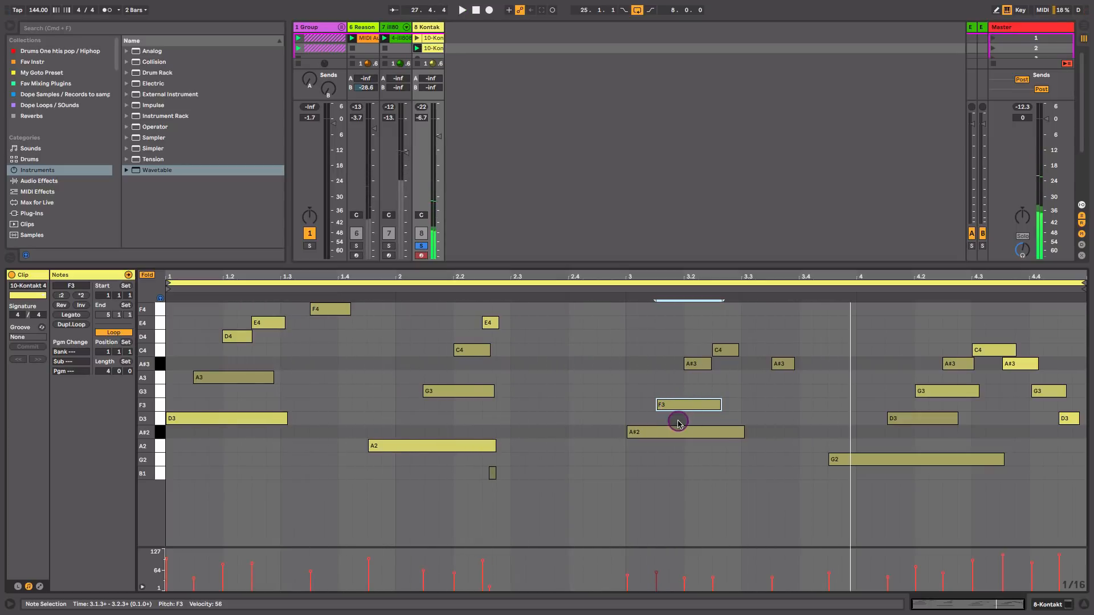
Step: Raise the velocities of bar 3's first A#3, its C4, and its last A#3 to about 82, and play back from bar 3
{"action": "left_click", "coordinate": [676, 428]}
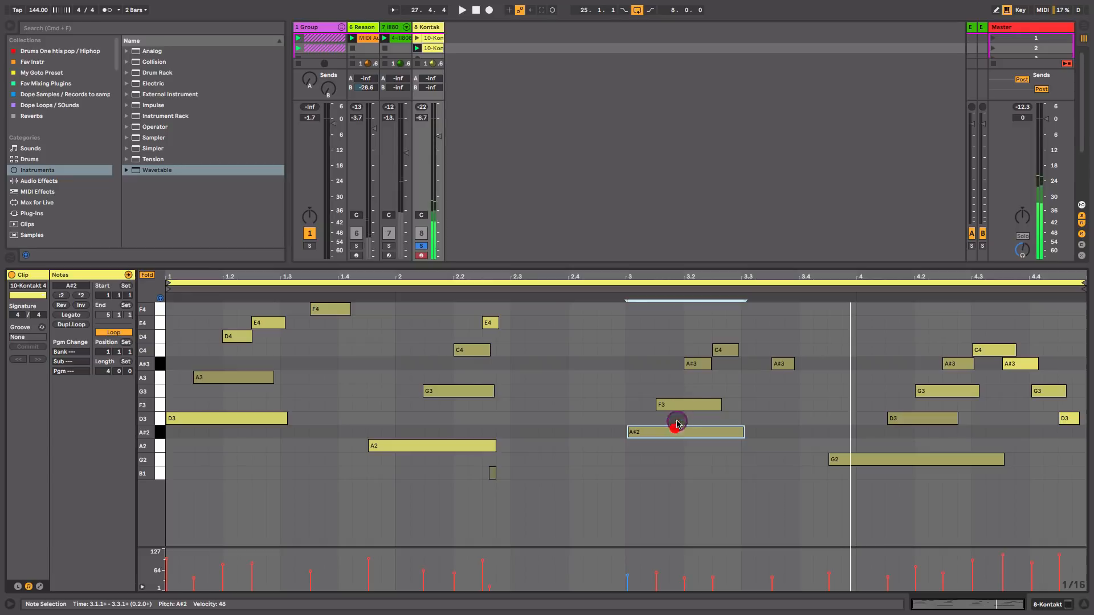
{"action": "left_click", "coordinate": [696, 366]}
{"action": "left_click_drag", "start_coordinate": [696, 367], "coordinate": [697, 354]}
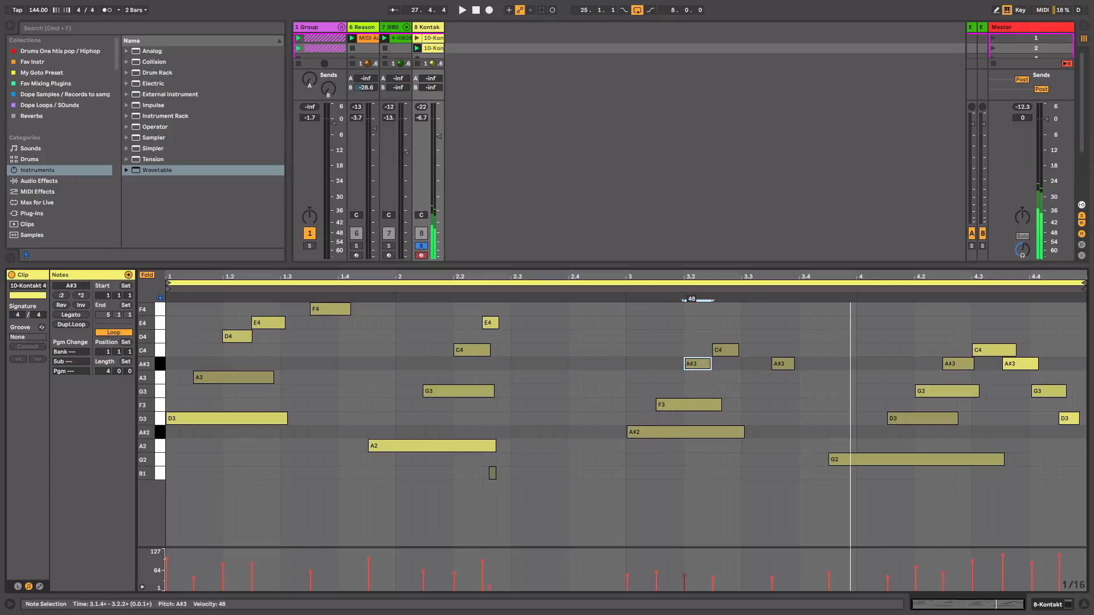
{"action": "left_click", "coordinate": [726, 349]}
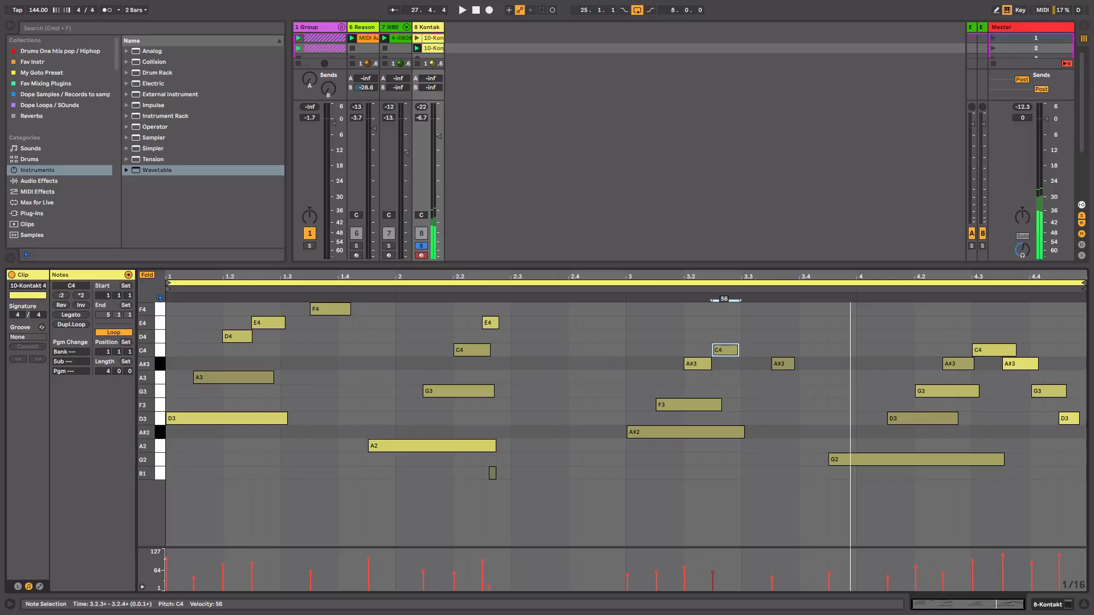
{"action": "left_click", "coordinate": [783, 364]}
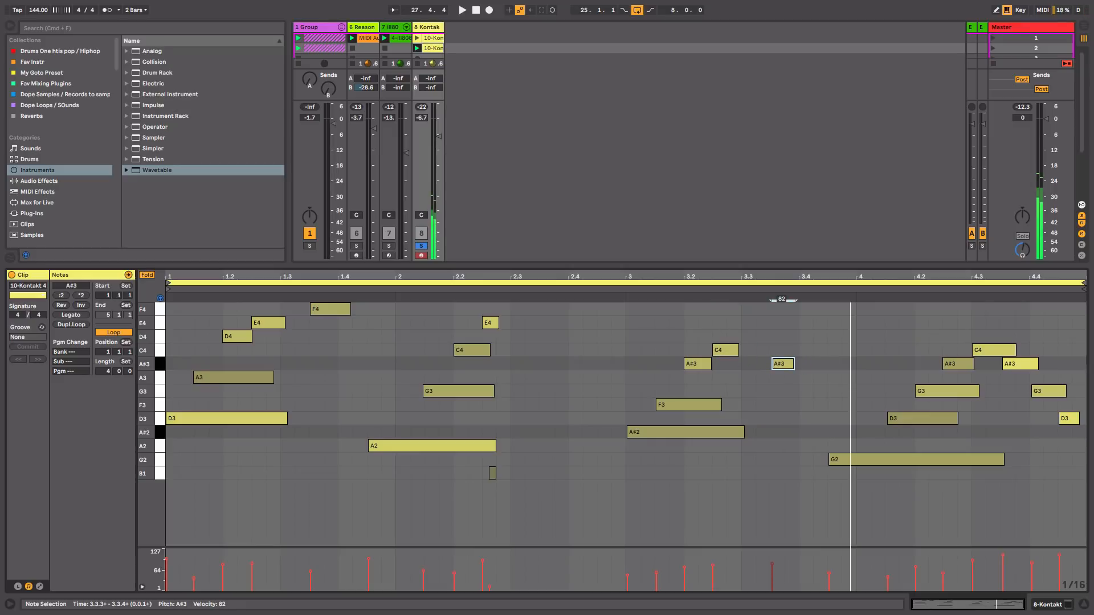
{"action": "key", "text": "space"}
{"action": "key", "text": "space"}
{"action": "left_click", "coordinate": [625, 292]}
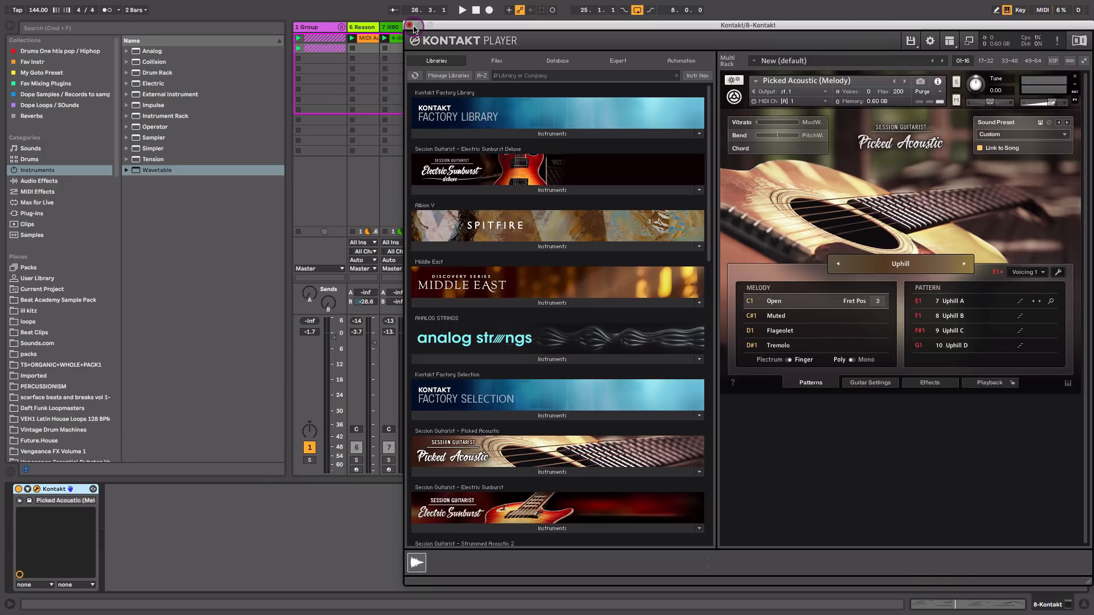
Step: Close the Picked Acoustic window and raise track 8's send B to -17.8 dB during playback
{"action": "left_click", "coordinate": [410, 26]}
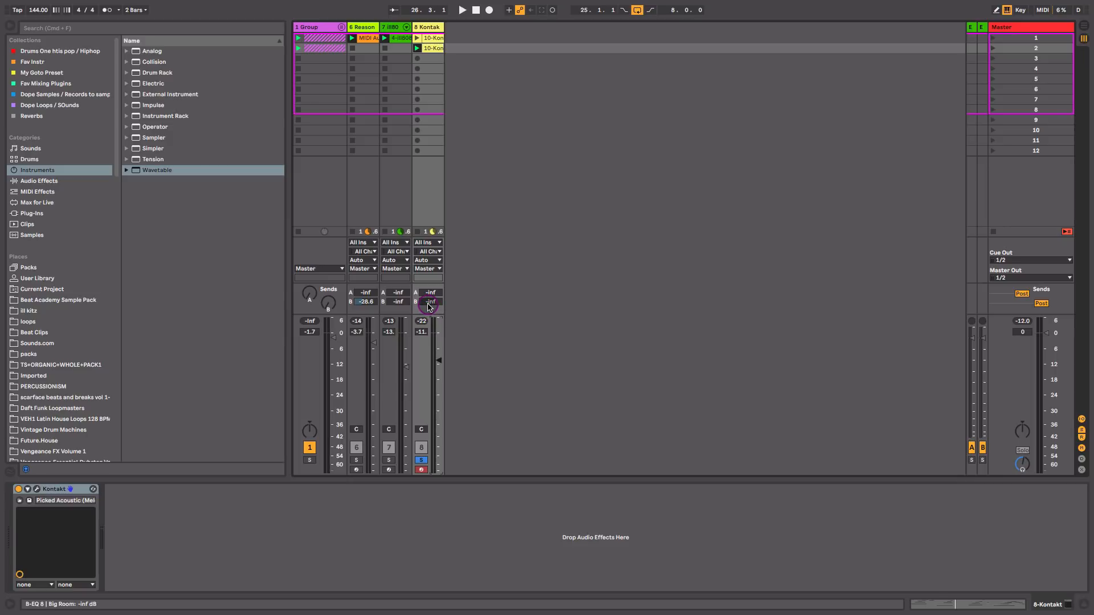
{"action": "key", "text": "space"}
{"action": "left_click_drag", "start_coordinate": [431, 302], "coordinate": [429, 307]}
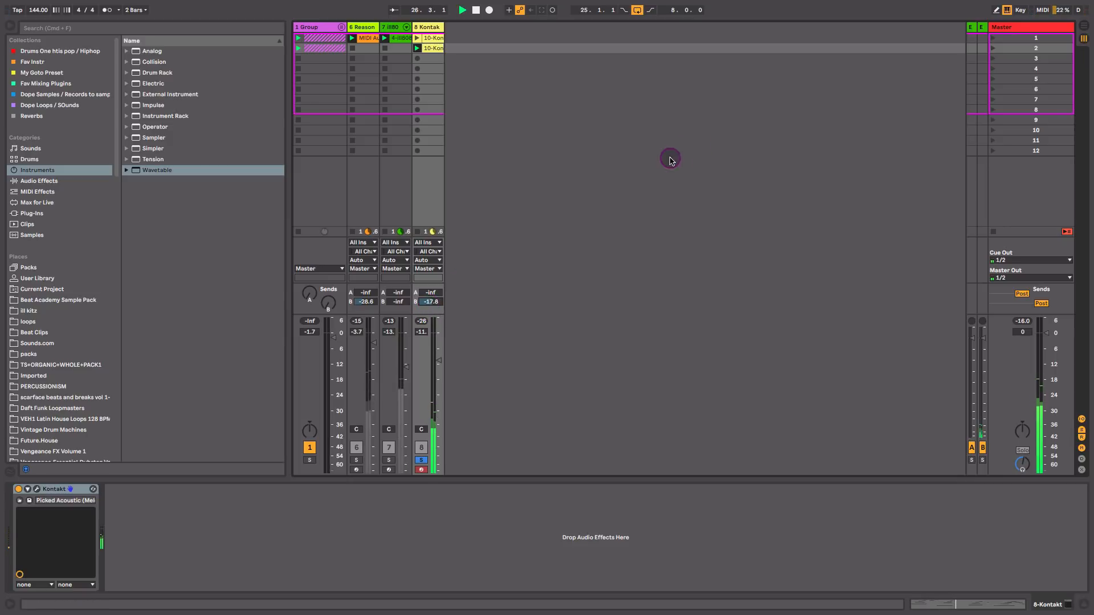
Step: Review return B's EQ Eight and Big Room reverb, and raise the drum group's send B to about -17.5 dB
{"action": "left_click", "coordinate": [983, 27]}
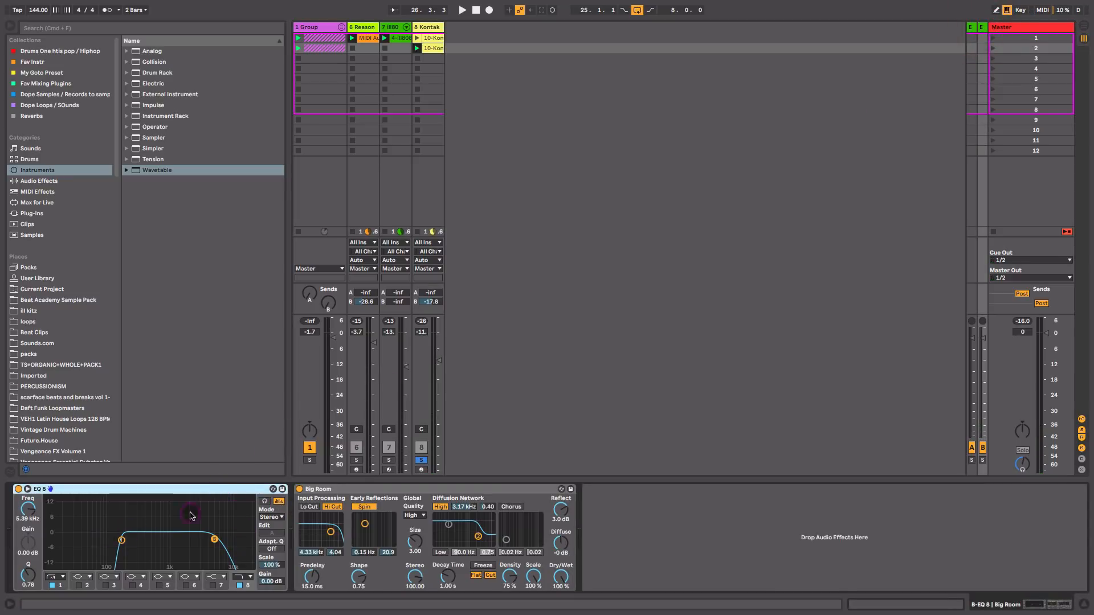
{"action": "left_click", "coordinate": [429, 488]}
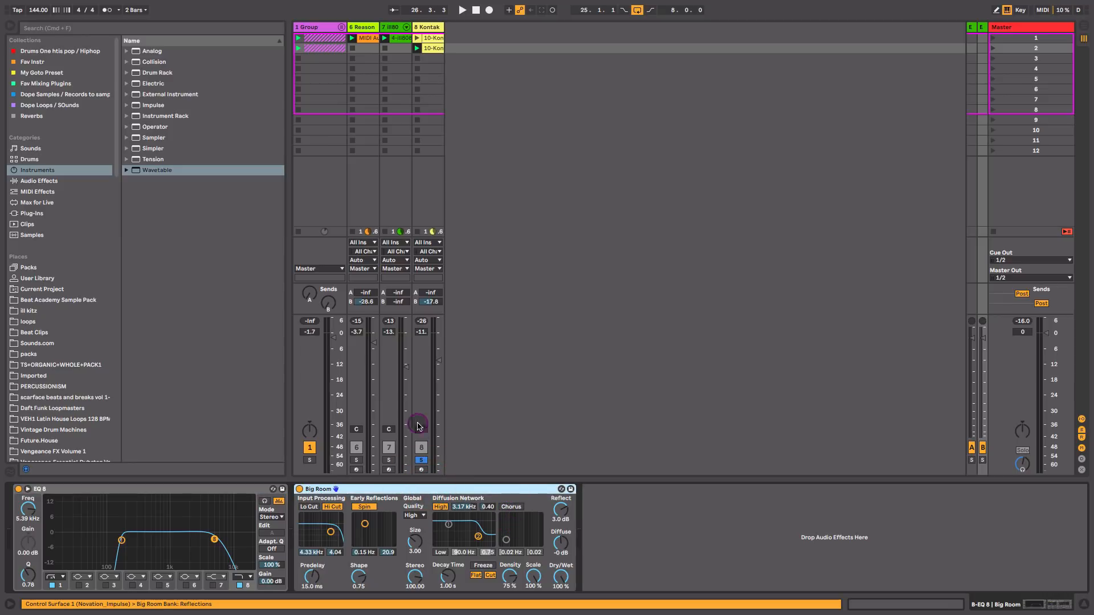
{"action": "left_click_drag", "start_coordinate": [328, 303], "coordinate": [328, 302]}
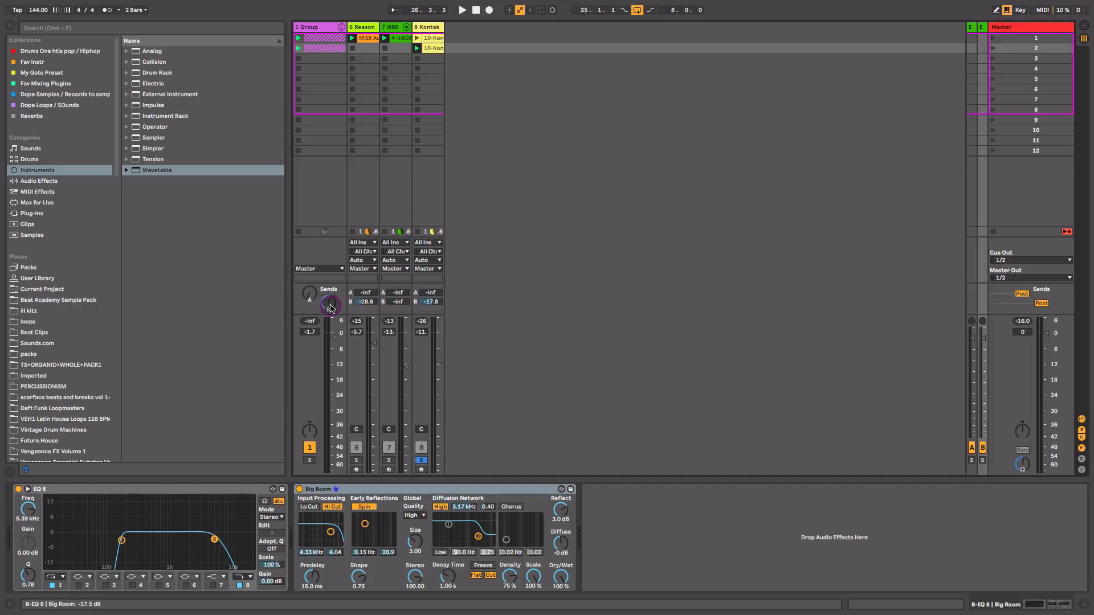
Step: Unsolo track 8, play it with the full beat, and raise its volume to about -6.3 dB
{"action": "left_click", "coordinate": [428, 459]}
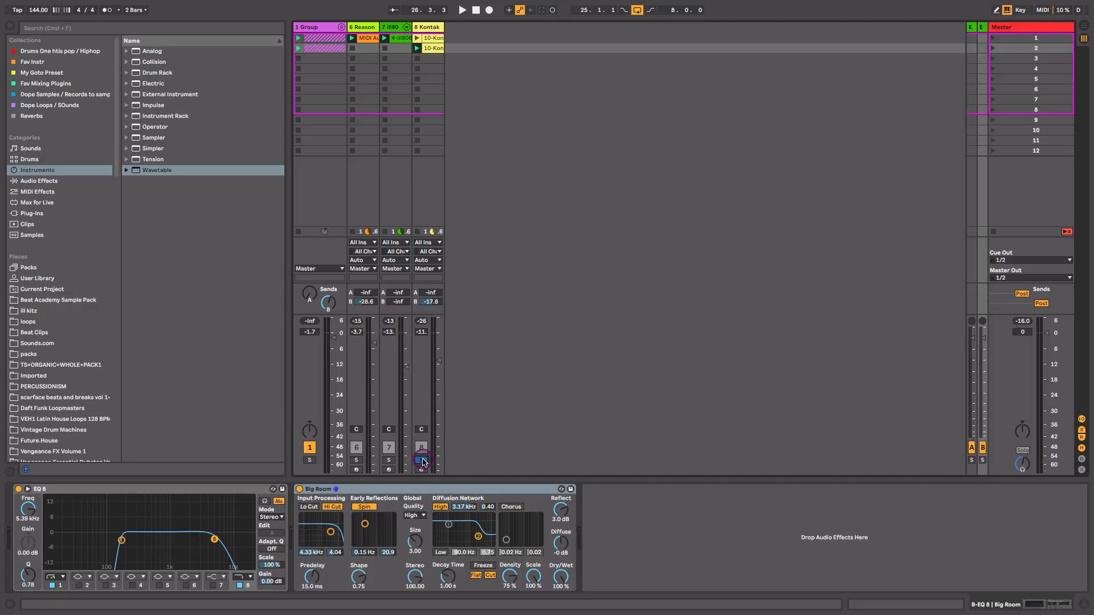
{"action": "left_click", "coordinate": [422, 460]}
{"action": "key", "text": "space"}
{"action": "left_click_drag", "start_coordinate": [439, 360], "coordinate": [439, 347]}
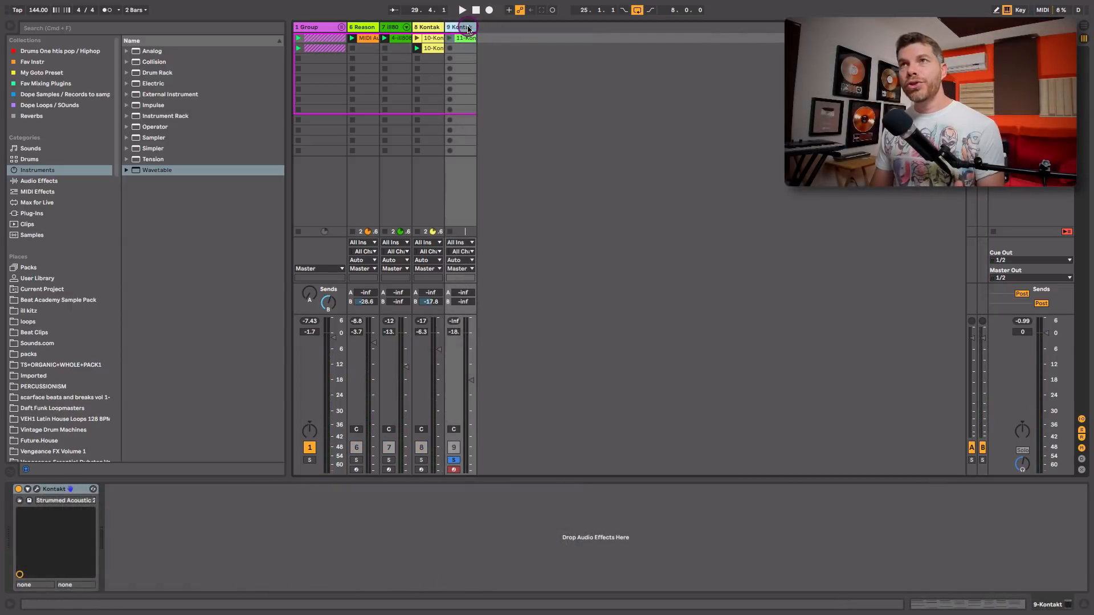
Step: Examine the Strummed Acoustic instrument and its Handmade patterns in Kontakt on track 9, and close its window
{"action": "left_click", "coordinate": [464, 27]}
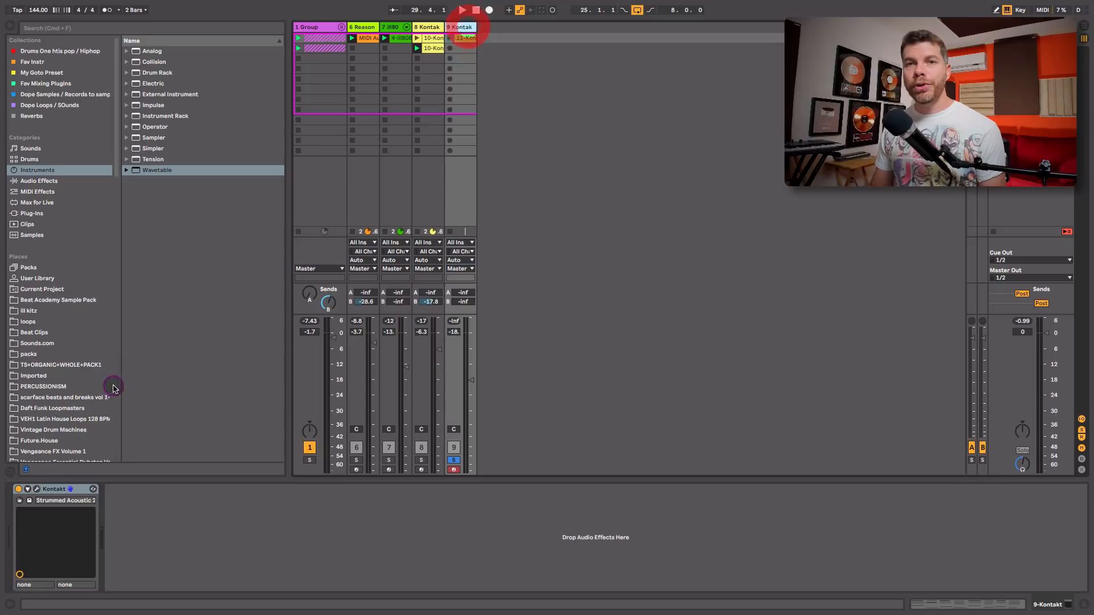
{"action": "left_click", "coordinate": [37, 490]}
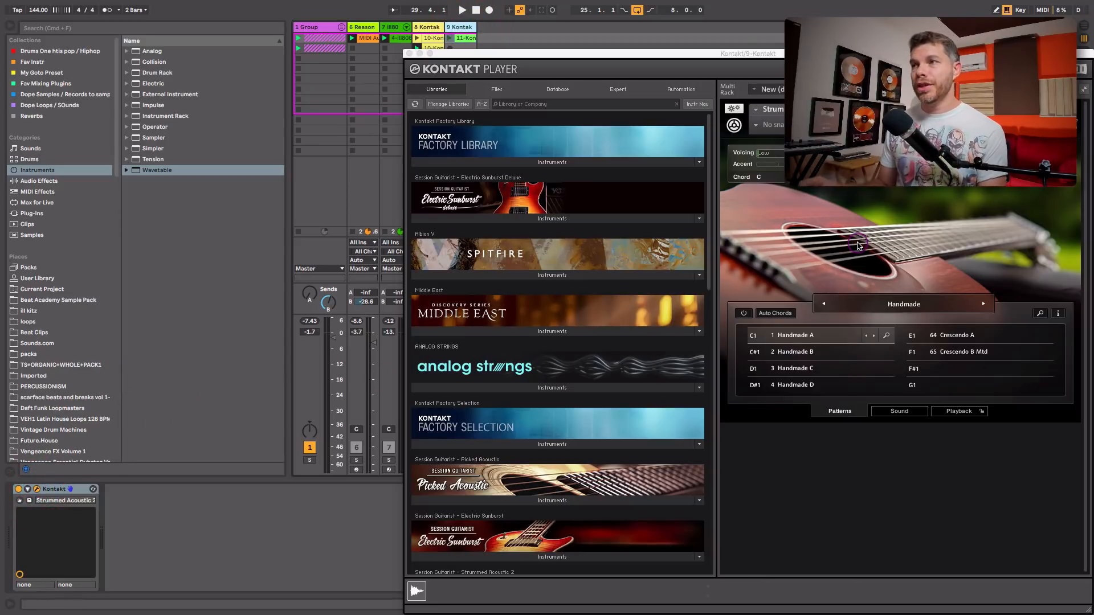
{"action": "left_click", "coordinate": [410, 54]}
Step: Play track 9's soloed strummed chord clip and raise the track's volume to about -9 dB
{"action": "left_click", "coordinate": [450, 39]}
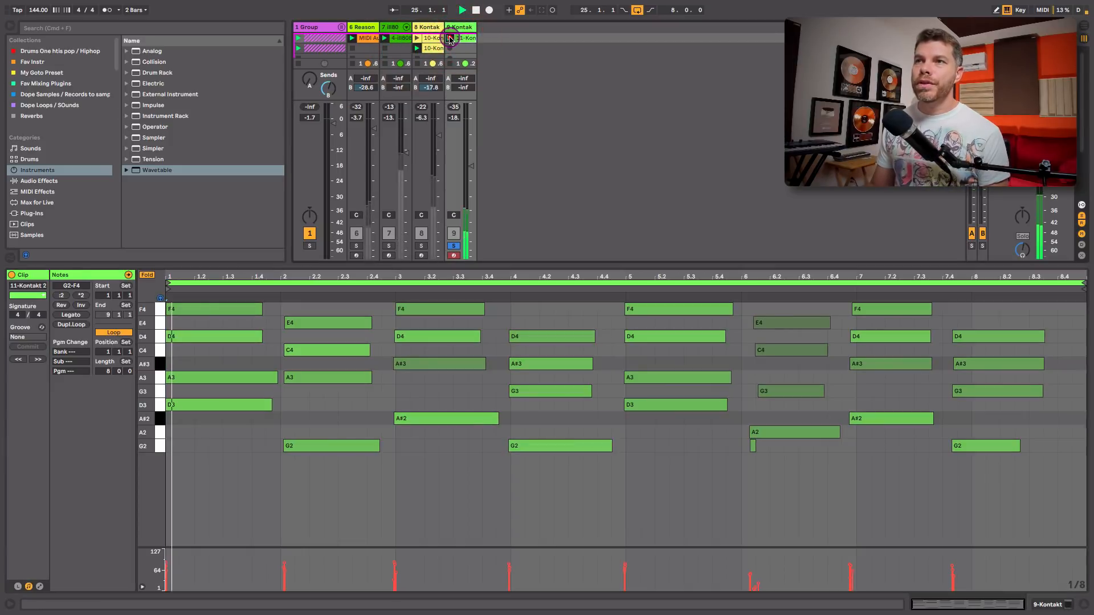
{"action": "left_click_drag", "start_coordinate": [471, 166], "coordinate": [471, 141]}
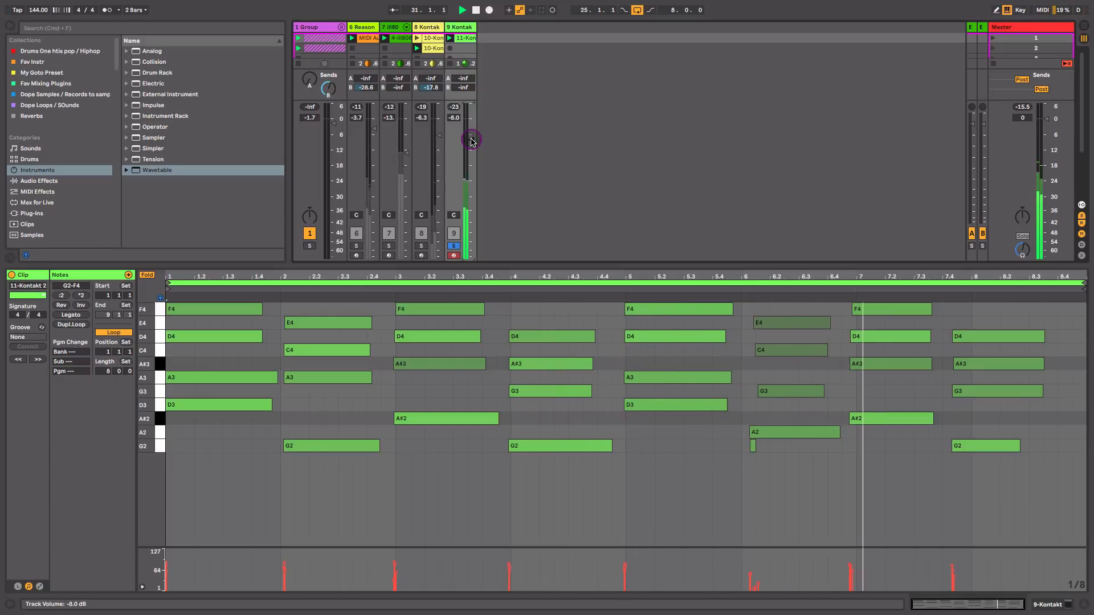
{"action": "left_click_drag", "start_coordinate": [471, 143], "coordinate": [471, 142]}
{"action": "key", "text": "space"}
Step: Unsolo the strummed guitar track and lower its volume to about -15.5 dB
{"action": "key", "text": "shift+Tab"}
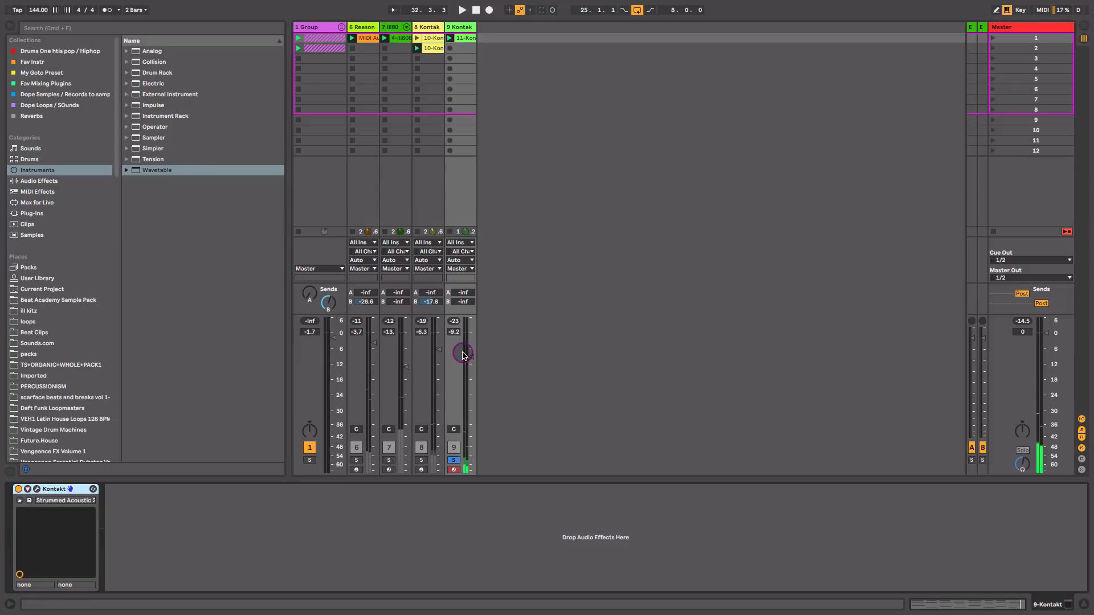
{"action": "left_click", "coordinate": [455, 460]}
{"action": "left_click_drag", "start_coordinate": [471, 357], "coordinate": [471, 354]}
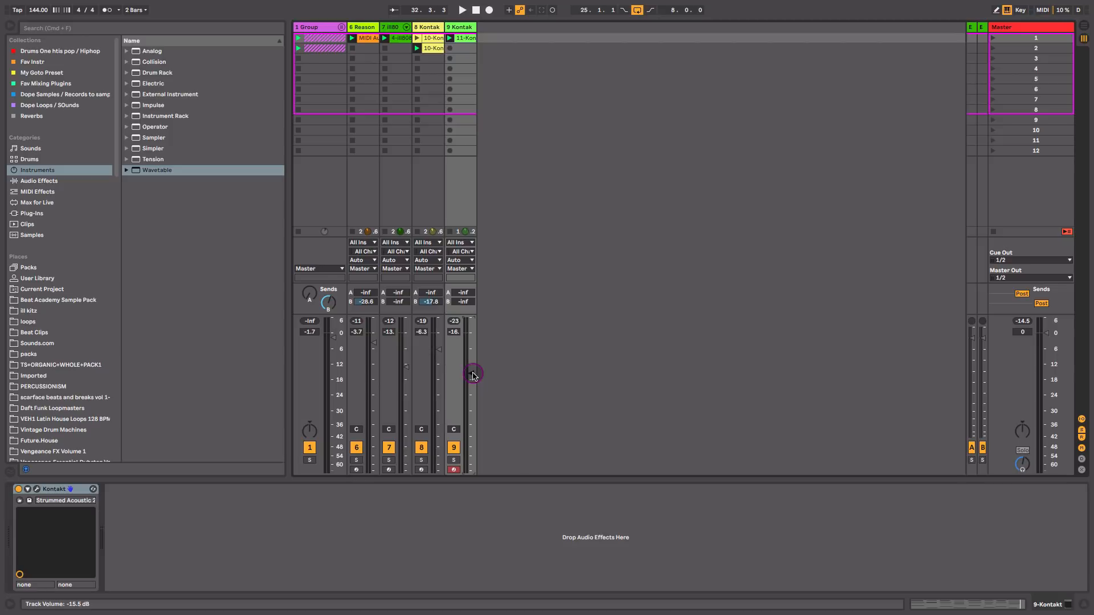
Step: Play the full beat, lower the 808 track's volume to about -14 dB, and raise the Reason track's to about -2 dB
{"action": "left_click_drag", "start_coordinate": [463, 374], "coordinate": [471, 377]}
{"action": "key", "text": "space"}
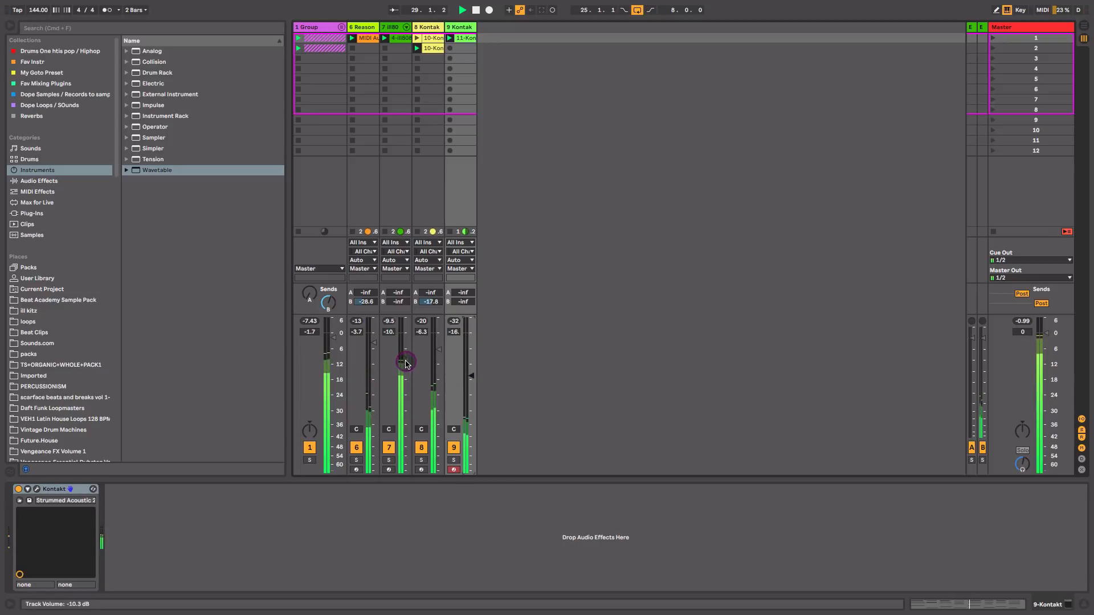
{"action": "left_click_drag", "start_coordinate": [406, 362], "coordinate": [373, 338]}
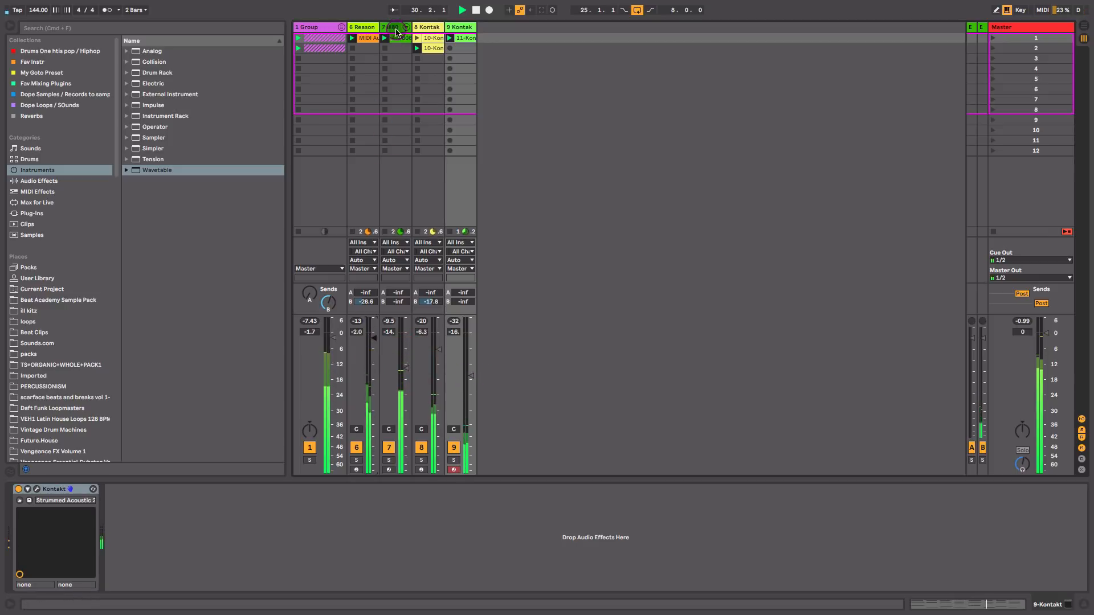
Step: Move the 808 track before the Reason track, and balance Reason at -5.6 dB, picked guitar at -3 dB and strummed guitar at about -18 dB
{"action": "left_click_drag", "start_coordinate": [397, 32], "coordinate": [359, 31]}
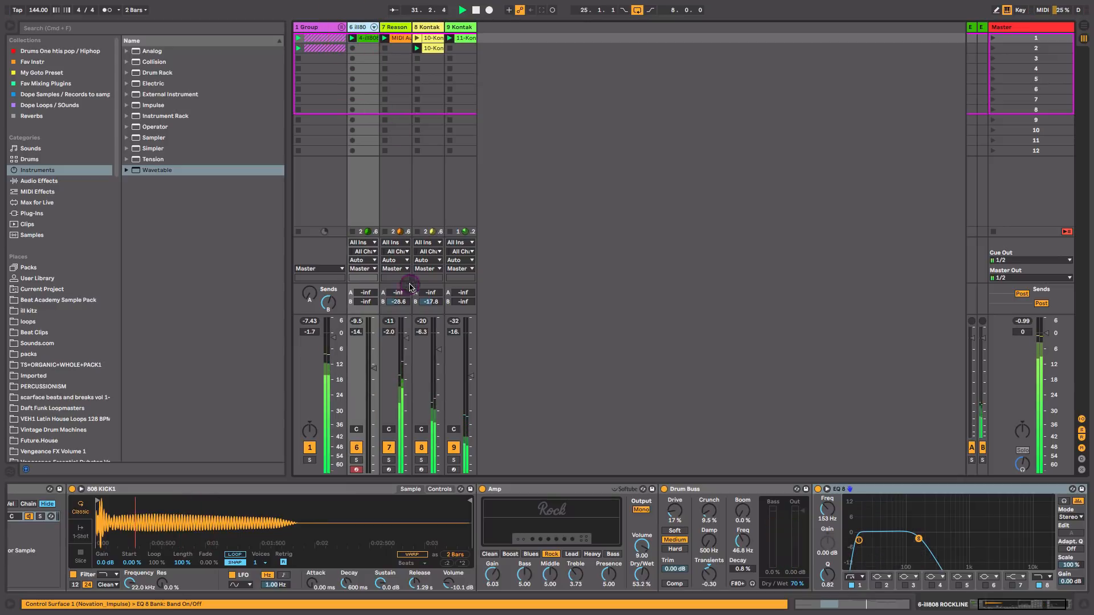
{"action": "left_click_drag", "start_coordinate": [404, 345], "coordinate": [437, 339]}
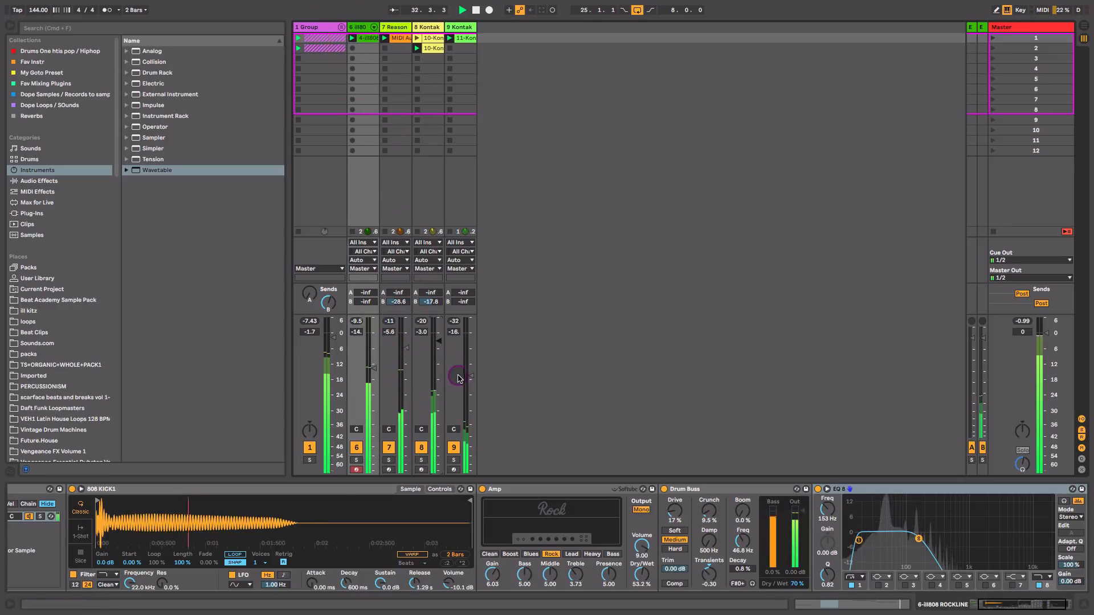
{"action": "left_click_drag", "start_coordinate": [469, 374], "coordinate": [469, 379]}
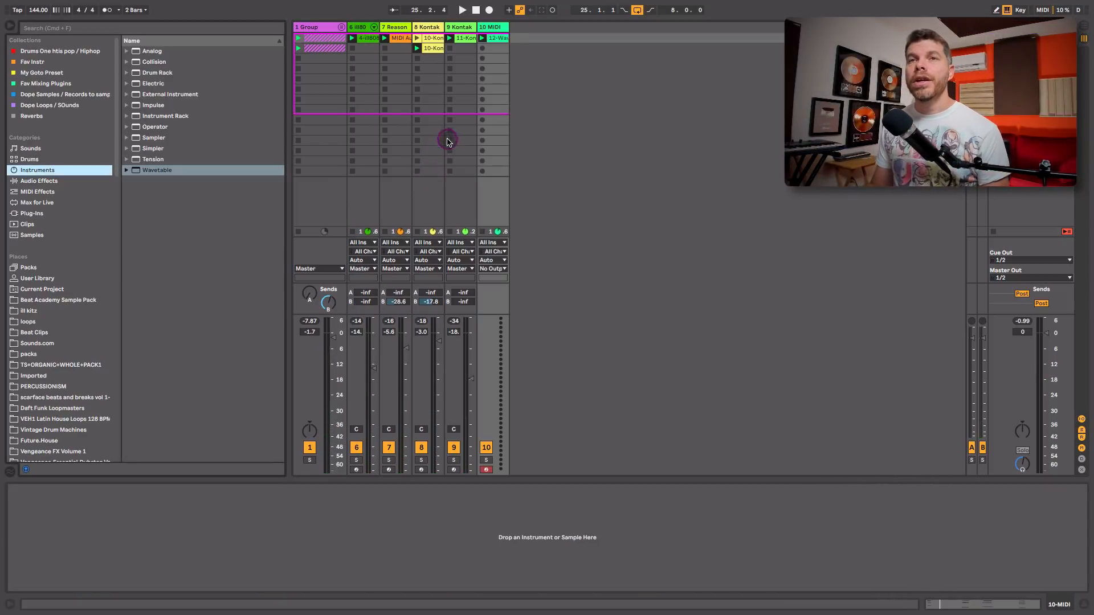
Step: Load the Wavetable instrument onto MIDI track 10
{"action": "left_click", "coordinate": [154, 173]}
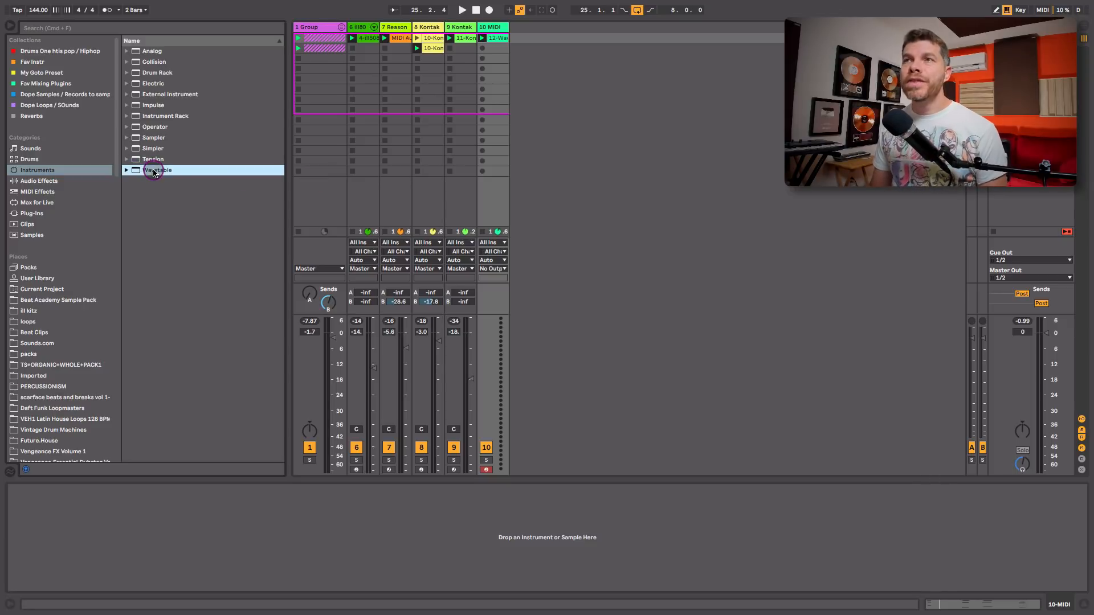
{"action": "left_click_drag", "start_coordinate": [524, 102], "coordinate": [487, 90]}
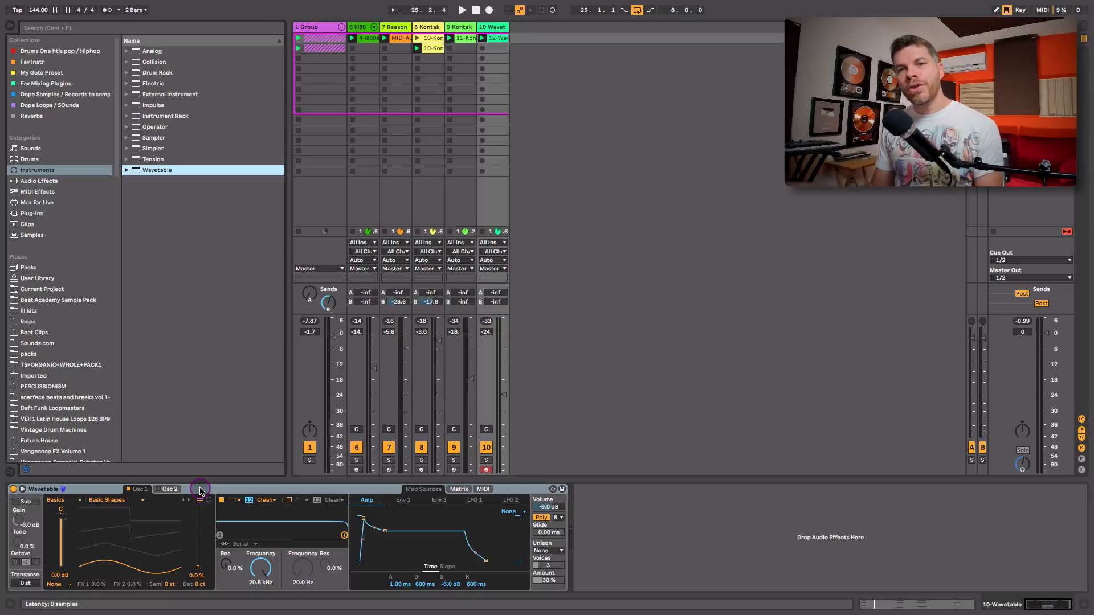
{"action": "left_click_drag", "start_coordinate": [132, 557], "coordinate": [133, 545]}
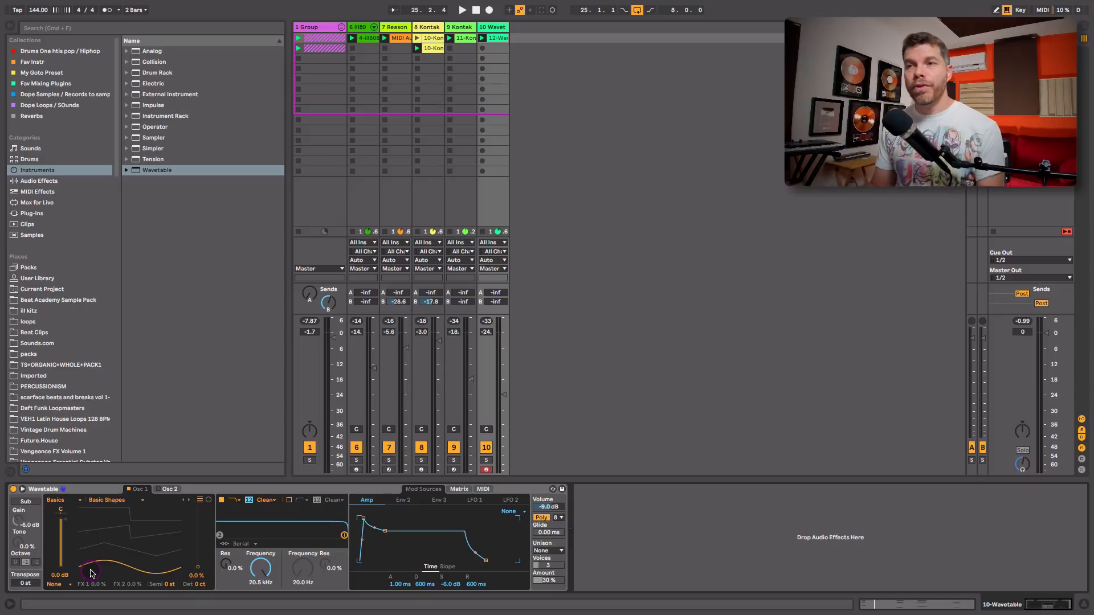
Step: Solo the Wavetable track, raise its volume to about -14 dB, and play its open chord clip
{"action": "left_click", "coordinate": [487, 460]}
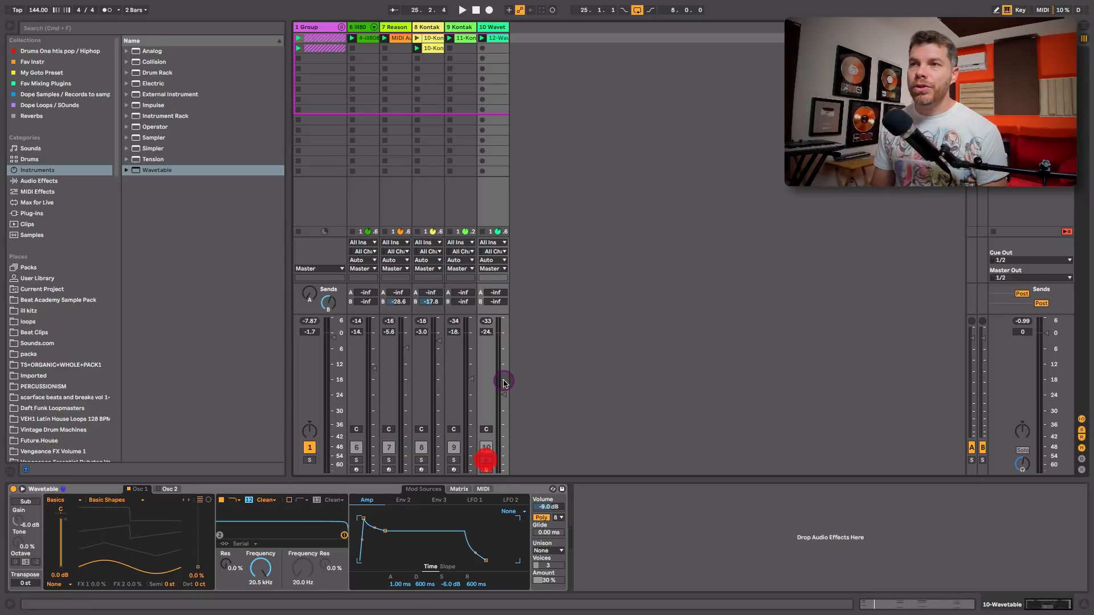
{"action": "left_click", "coordinate": [505, 38]}
{"action": "double_click", "coordinate": [506, 39]}
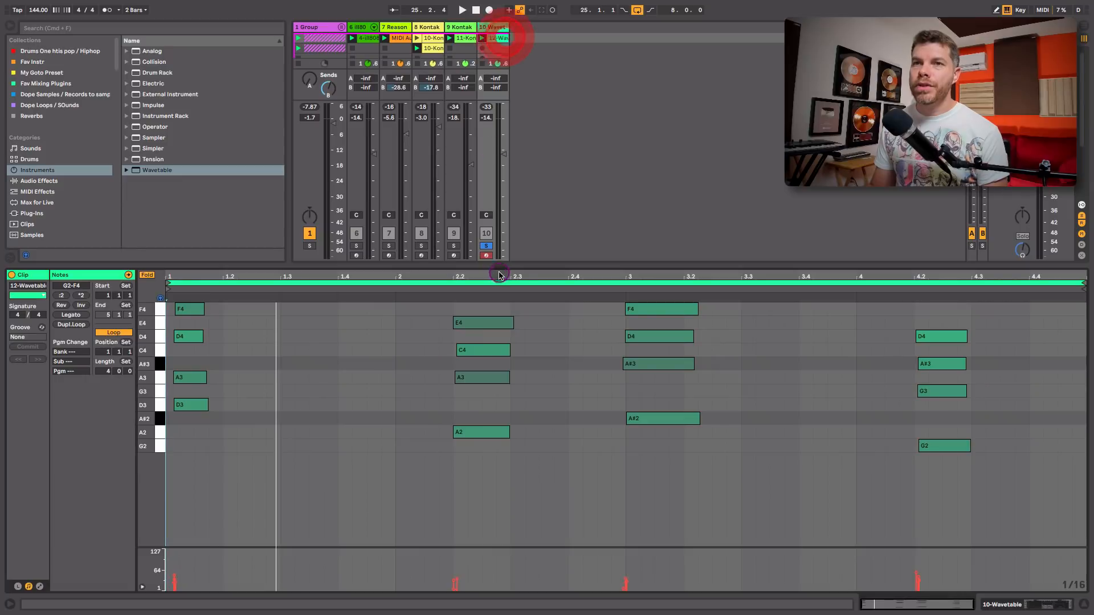
{"action": "key", "text": "space"}
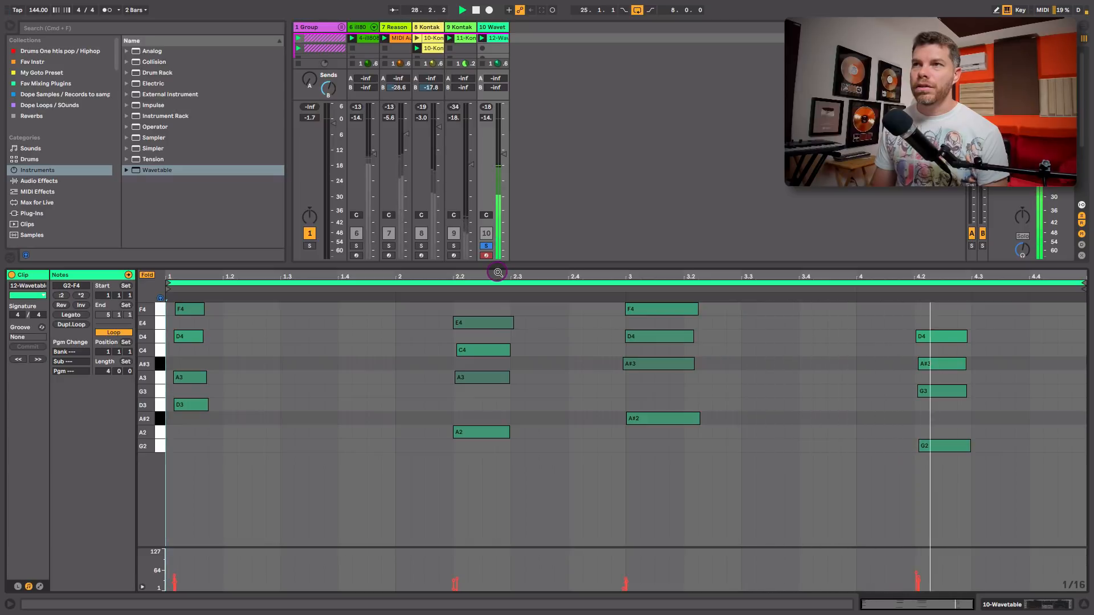
{"action": "key", "text": "space"}
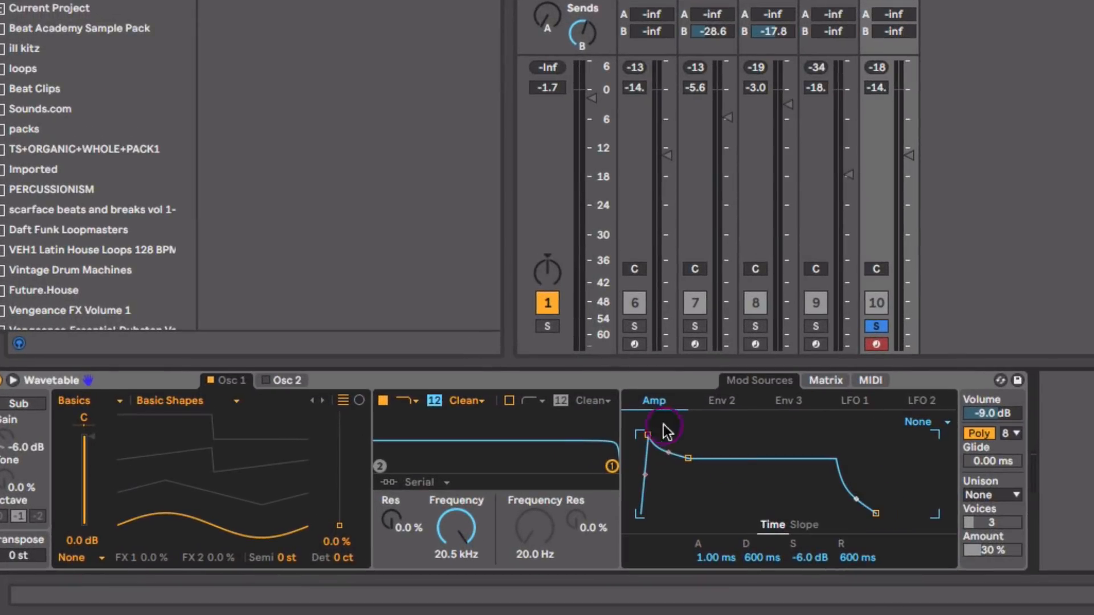
Step: Lengthen Wavetable's amp envelope release to about 2.75 s and lower the low-pass filter frequency to about 191 Hz
{"action": "left_click_drag", "start_coordinate": [876, 513], "coordinate": [897, 513]}
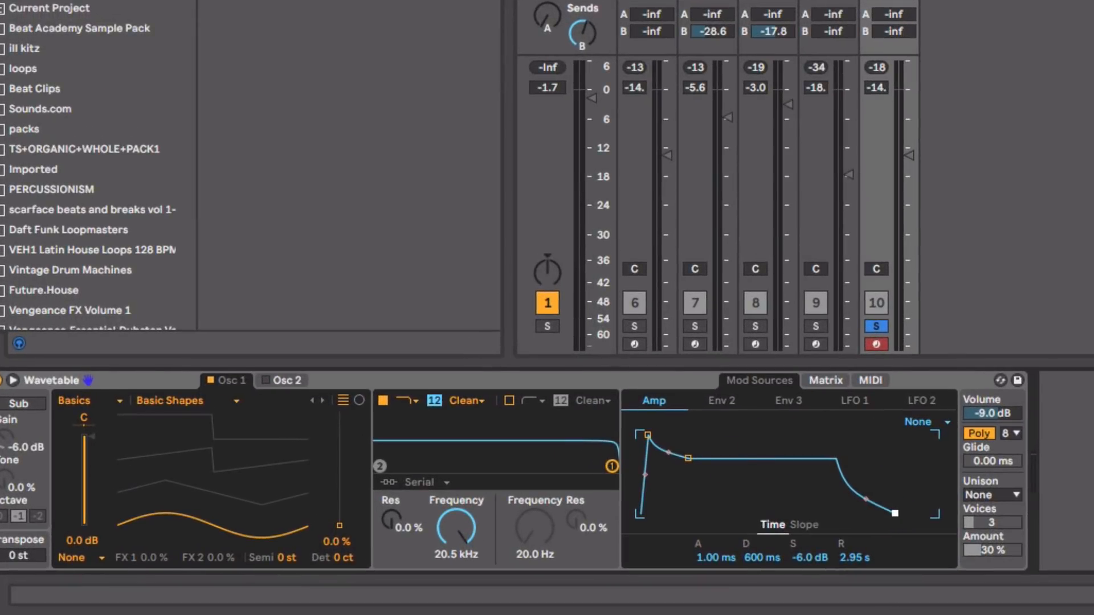
{"action": "left_click_drag", "start_coordinate": [456, 528], "coordinate": [456, 584]}
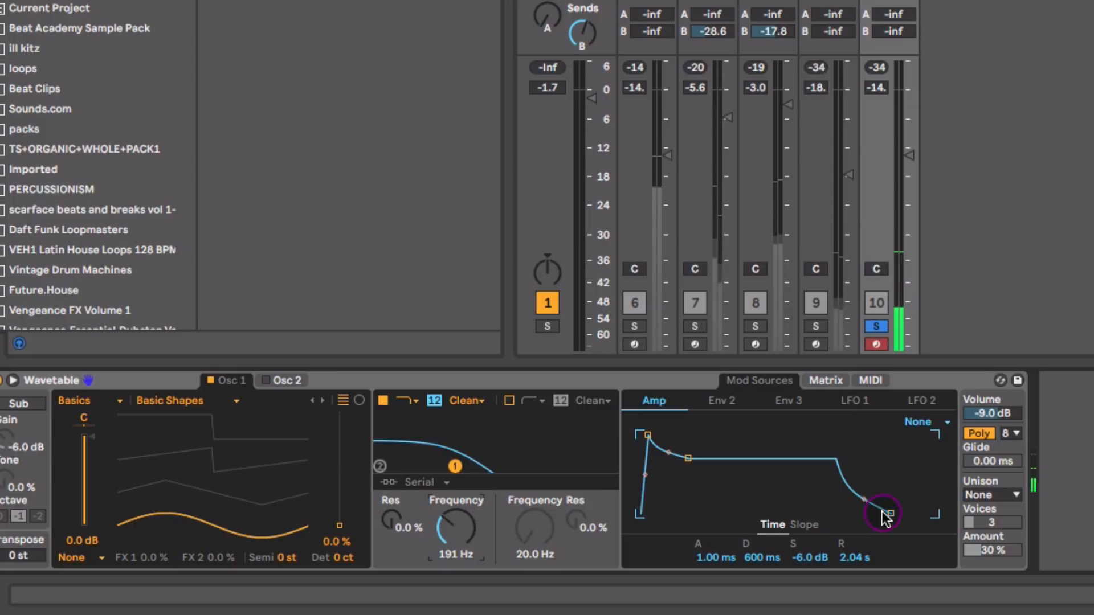
{"action": "left_click_drag", "start_coordinate": [890, 513], "coordinate": [894, 513]}
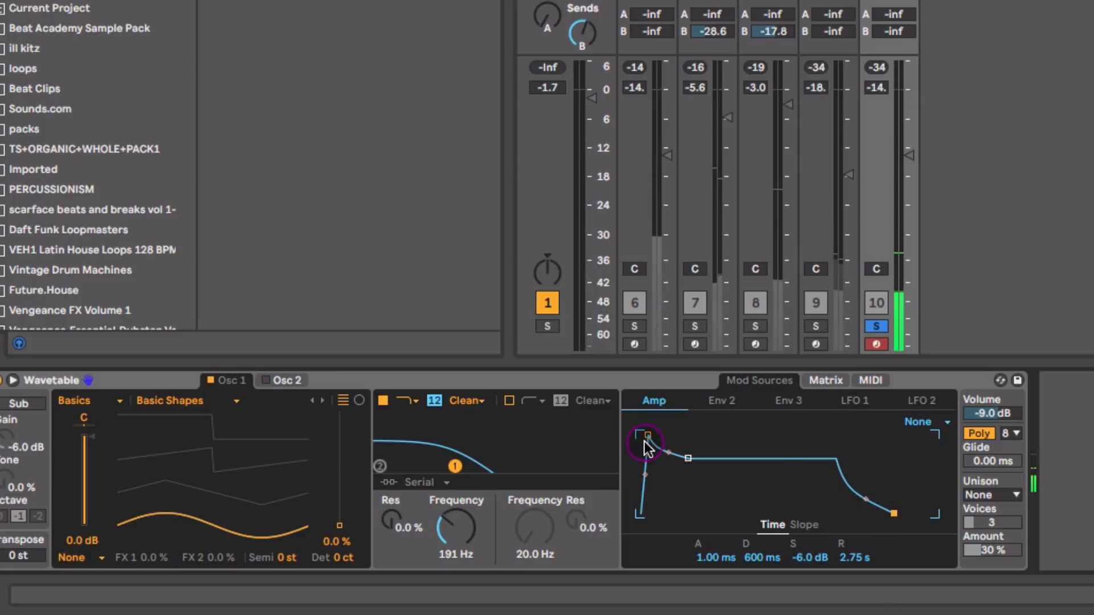
Step: Set Wavetable's first filter to the OSR circuit at about 331 Hz with 14% resonance and 3 dB drive
{"action": "left_click_drag", "start_coordinate": [448, 544], "coordinate": [384, 520]}
{"action": "left_click", "coordinate": [482, 400]}
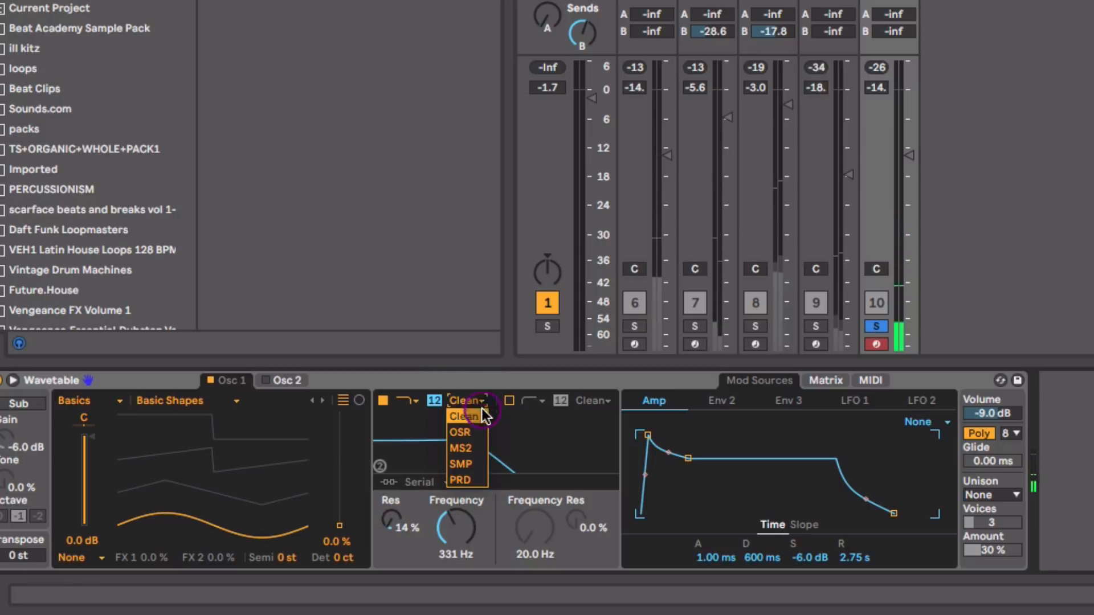
{"action": "left_click", "coordinate": [480, 427]}
{"action": "left_click_drag", "start_coordinate": [403, 557], "coordinate": [627, 544]}
Step: Set Wavetable's unison to Classic with a 26% amount and raise the track's volume to about -7.4 dB
{"action": "left_click", "coordinate": [997, 495]}
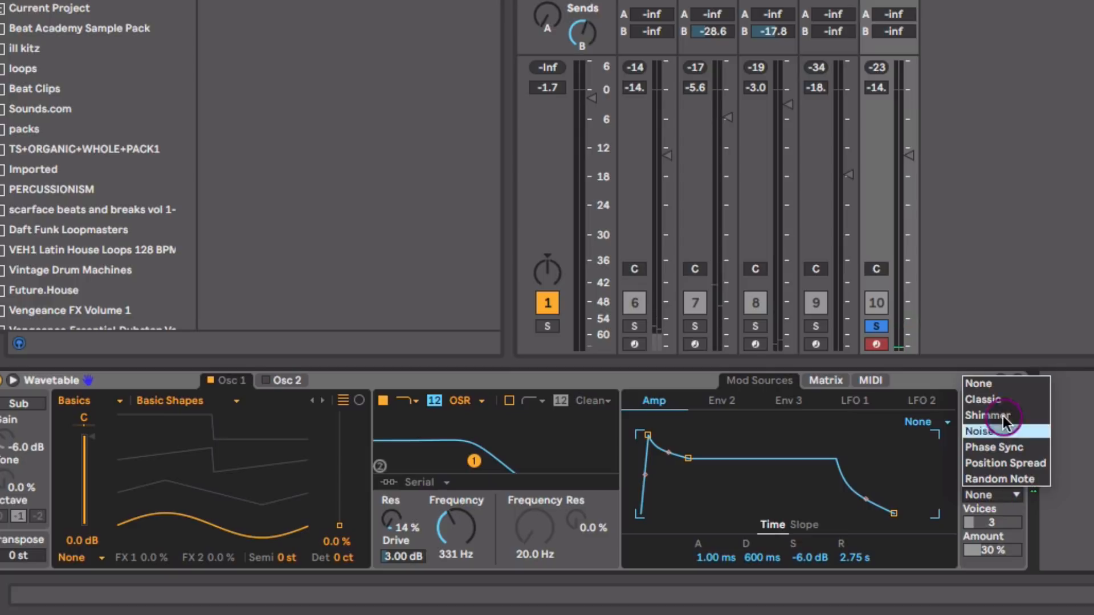
{"action": "left_click", "coordinate": [1003, 409]}
{"action": "left_click_drag", "start_coordinate": [994, 551], "coordinate": [999, 555]}
{"action": "left_click_drag", "start_coordinate": [909, 153], "coordinate": [911, 126]}
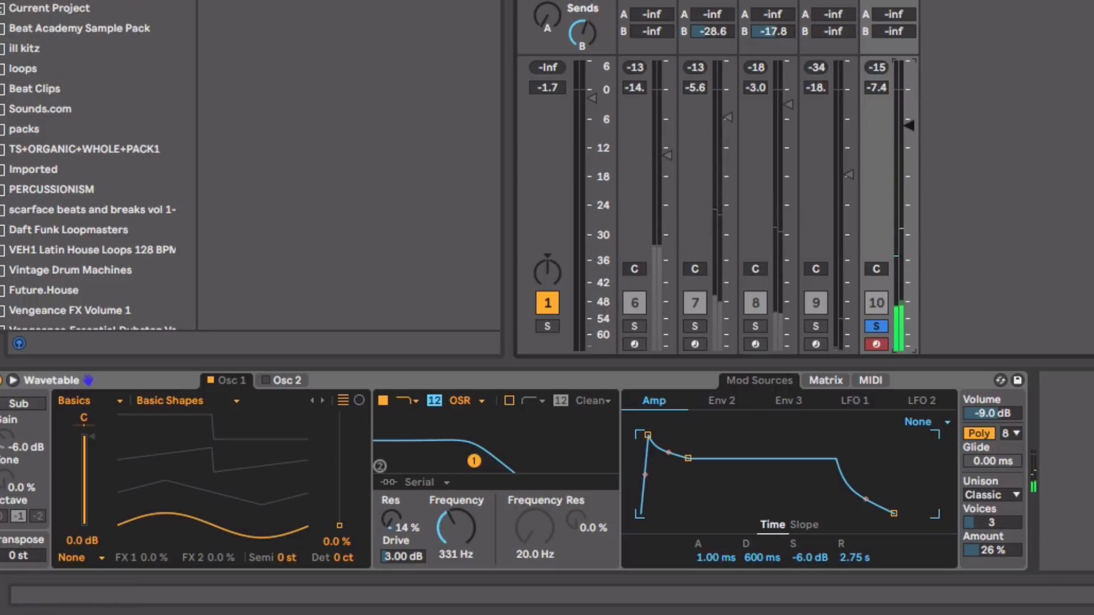
Step: Add a Delay after Wavetable with both sides synced to 4 sixteenths and dry/wet at 33%
{"action": "left_click", "coordinate": [40, 1]}
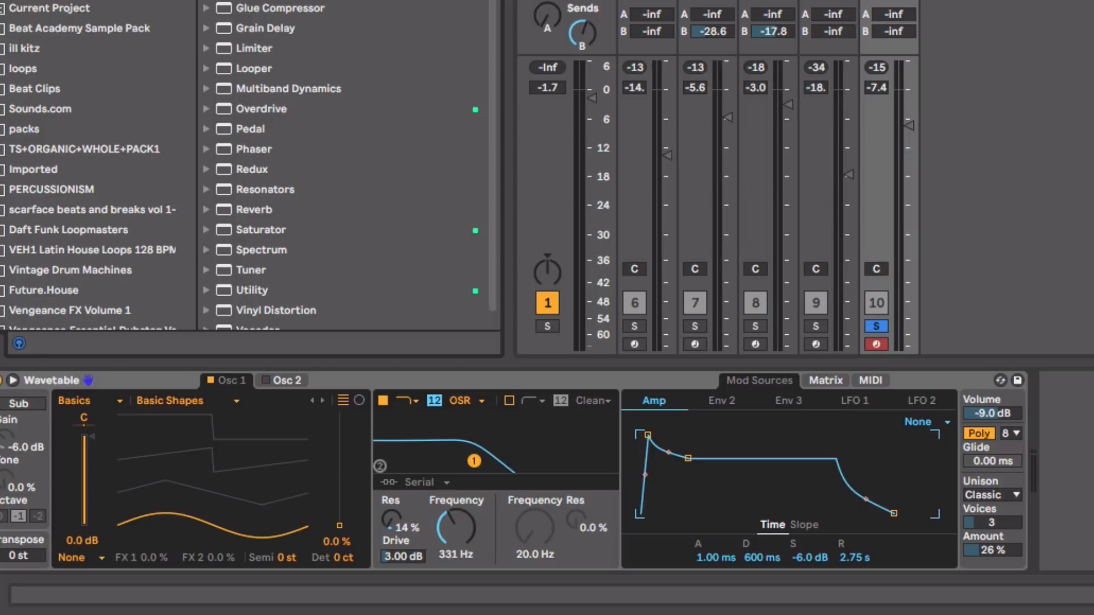
{"action": "left_click_drag", "start_coordinate": [190, 36], "coordinate": [1067, 394]}
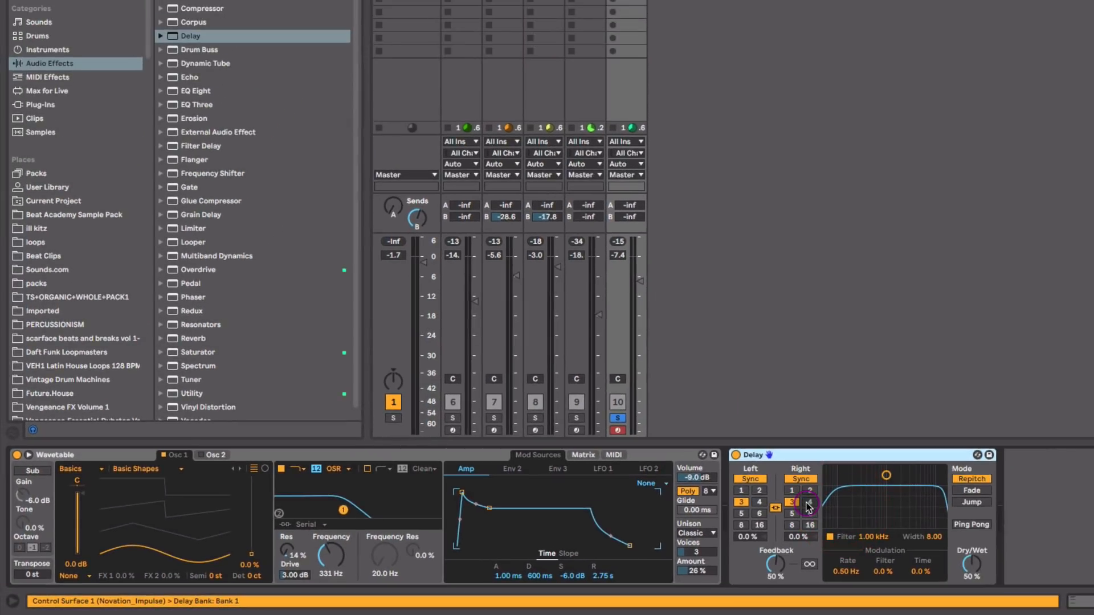
{"action": "left_click", "coordinate": [809, 503]}
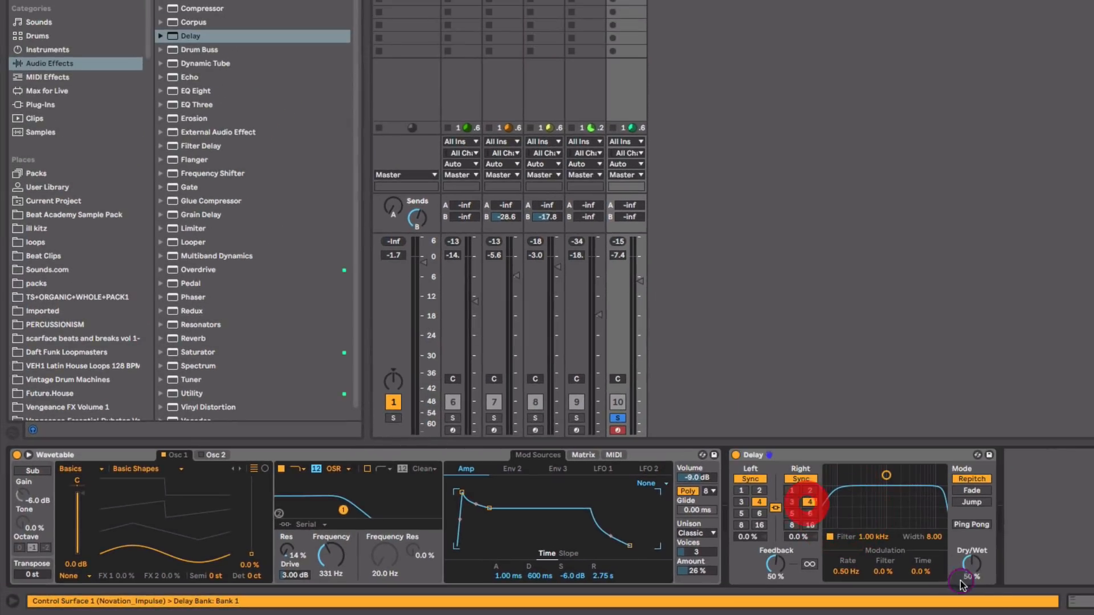
{"action": "left_click", "coordinate": [972, 569]}
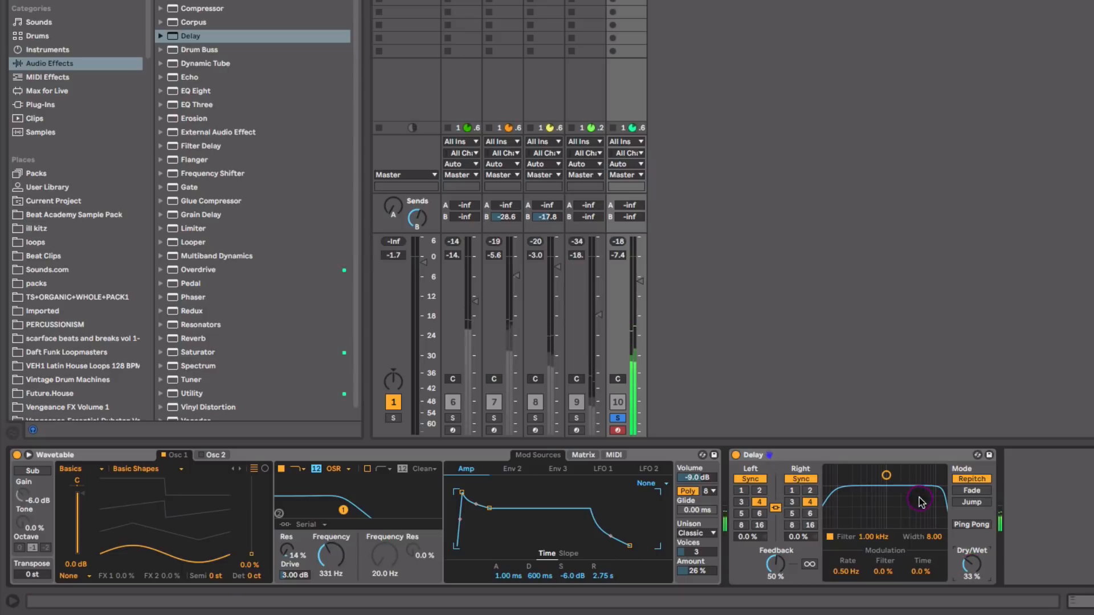
Step: Narrow the Delay's filter to about 898 Hz with width 5.31, enable Ping Pong, and set dry/wet to 29%
{"action": "left_click_drag", "start_coordinate": [886, 476], "coordinate": [884, 494]}
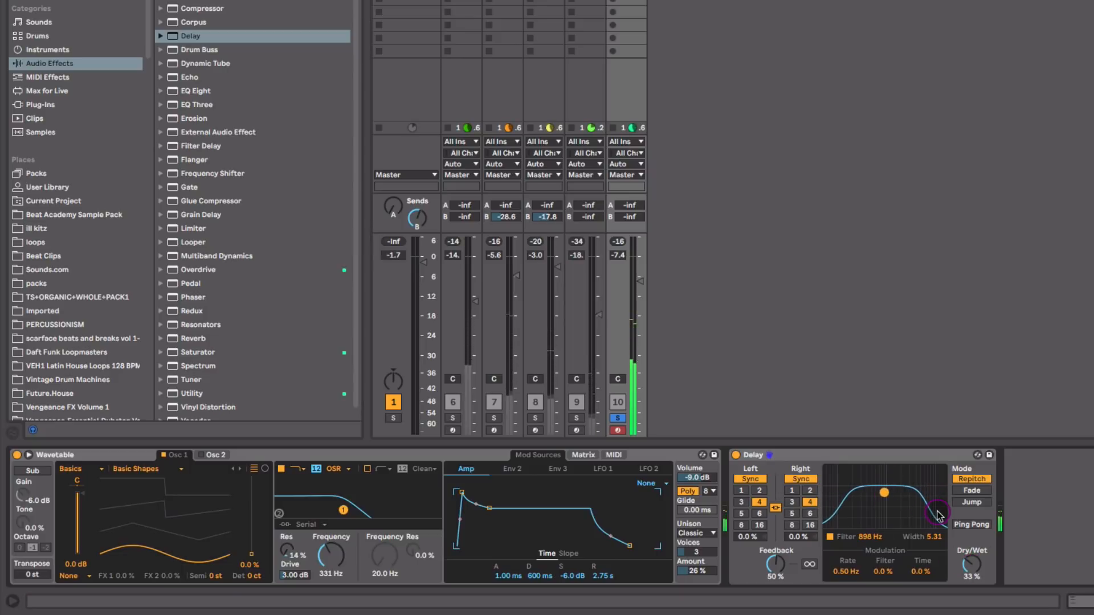
{"action": "left_click", "coordinate": [972, 524]}
{"action": "left_click_drag", "start_coordinate": [972, 566], "coordinate": [972, 576]}
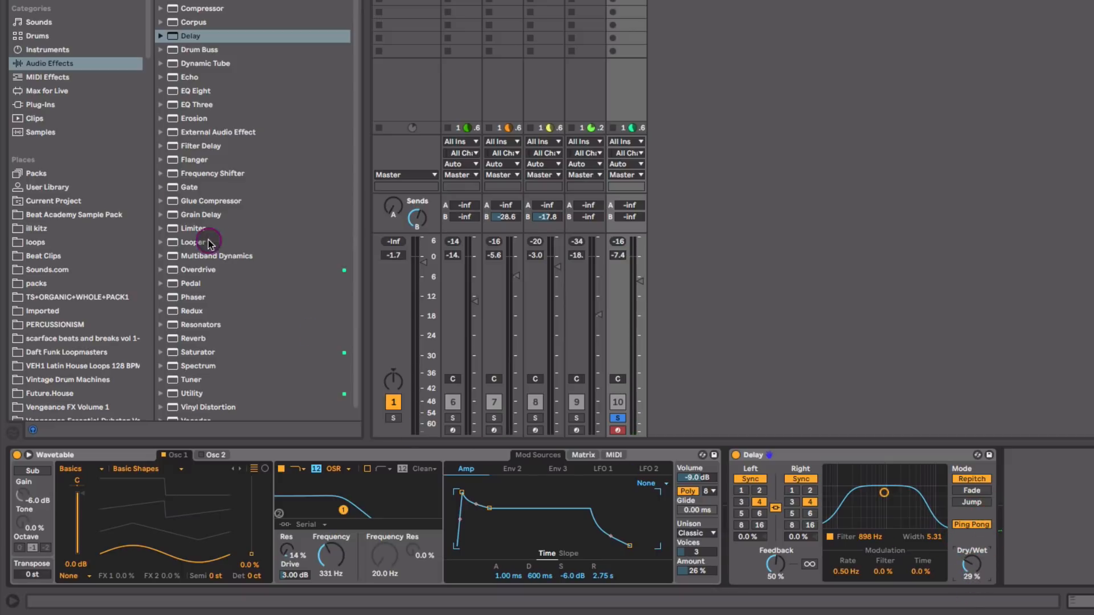
Step: Add a Reverb after the Delay with a decay time of about 5.21 s and dry/wet at 43%
{"action": "scroll", "coordinate": [205, 251], "scroll_direction": "down", "scroll_amount": 1}
{"action": "left_click_drag", "start_coordinate": [192, 332], "coordinate": [923, 525]}
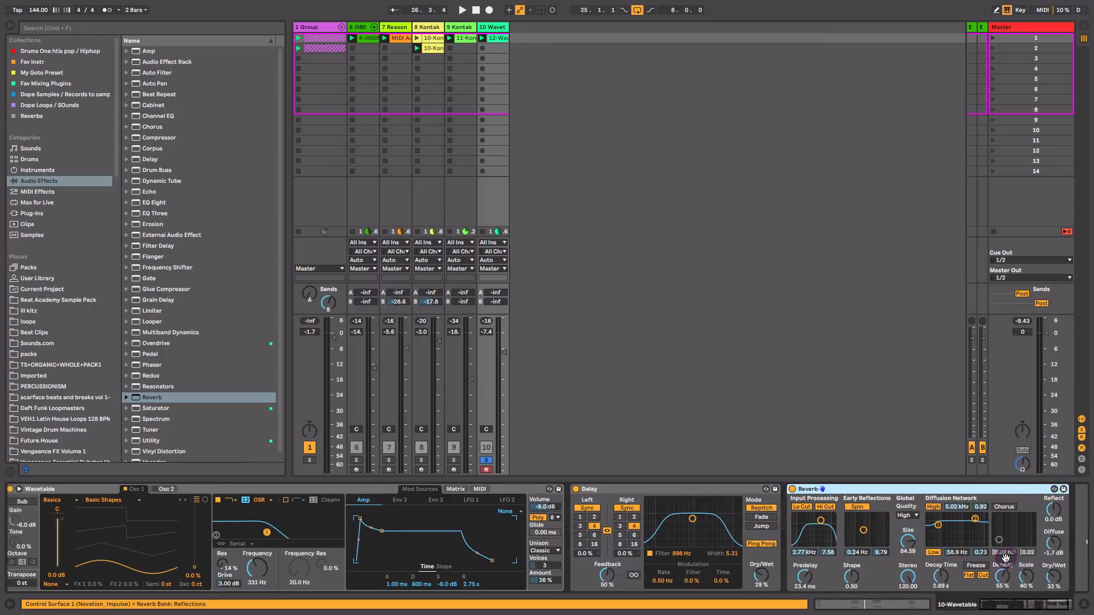
{"action": "left_click_drag", "start_coordinate": [1006, 558], "coordinate": [856, 559]}
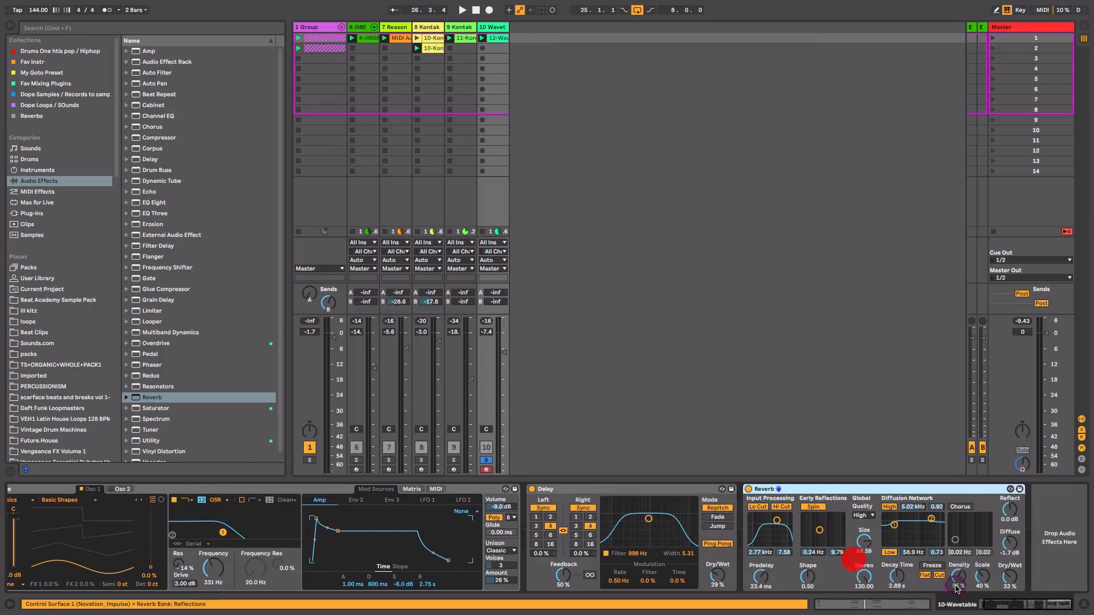
{"action": "left_click_drag", "start_coordinate": [1009, 577], "coordinate": [1009, 576]}
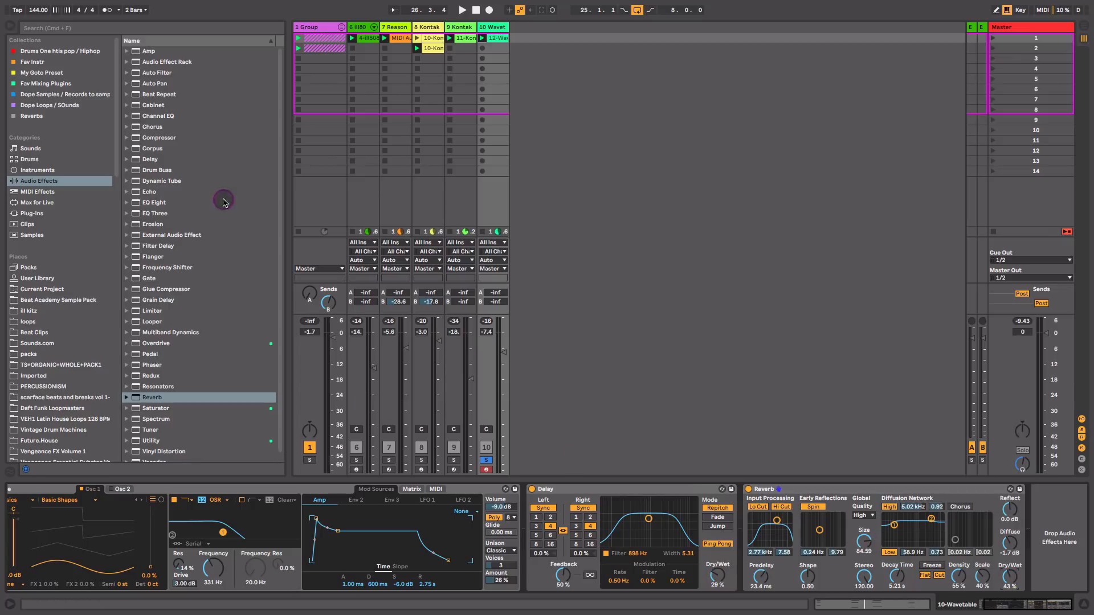
Step: Add an Auto Filter with its cutoff at about 936 Hz, and raise the Reverb's decay time to 6.53 s and dry/wet to 58%
{"action": "left_click_drag", "start_coordinate": [161, 72], "coordinate": [1036, 519]}
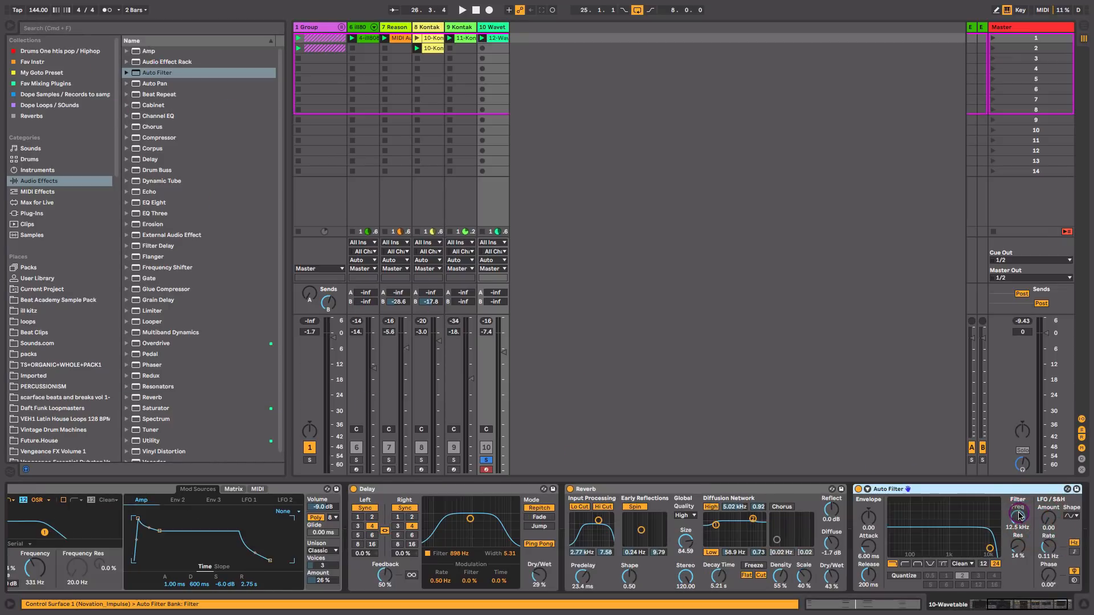
{"action": "key", "text": "space"}
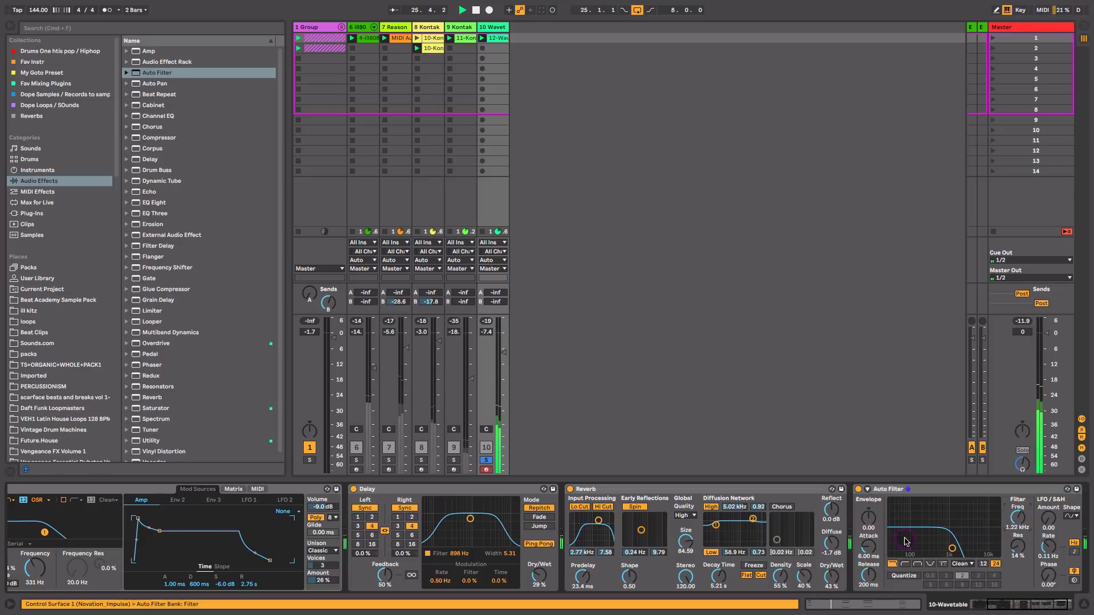
{"action": "left_click_drag", "start_coordinate": [719, 578], "coordinate": [719, 573]}
{"action": "left_click_drag", "start_coordinate": [827, 575], "coordinate": [827, 574]}
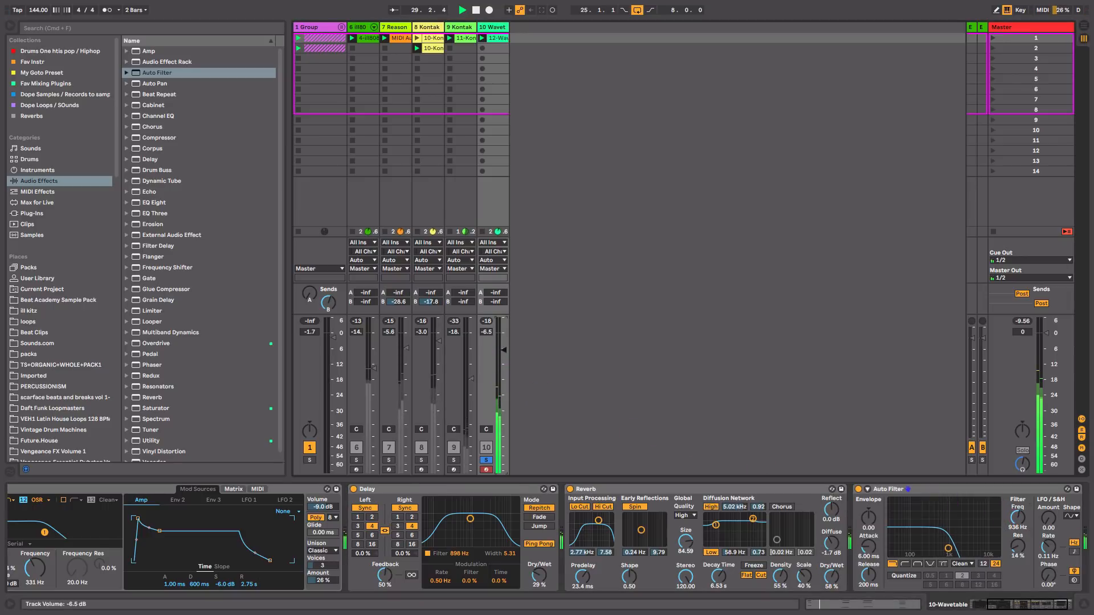
Step: Adjust the soloed Wavetable track's volume to about -6.3 dB during playback
{"action": "left_click_drag", "start_coordinate": [504, 354], "coordinate": [505, 351]}
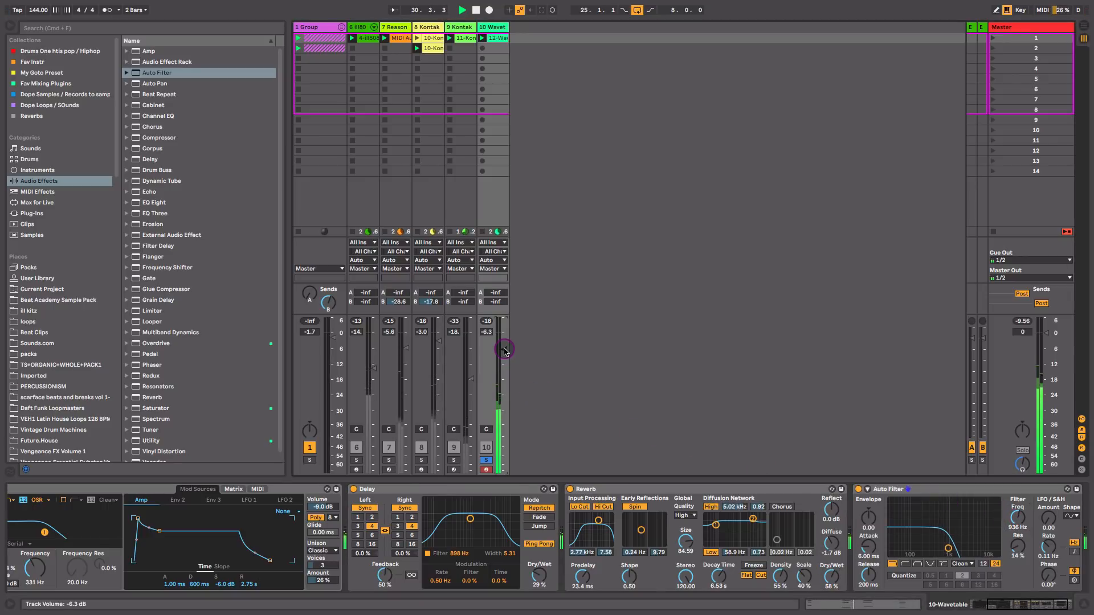
{"action": "left_click_drag", "start_coordinate": [504, 351], "coordinate": [504, 353]}
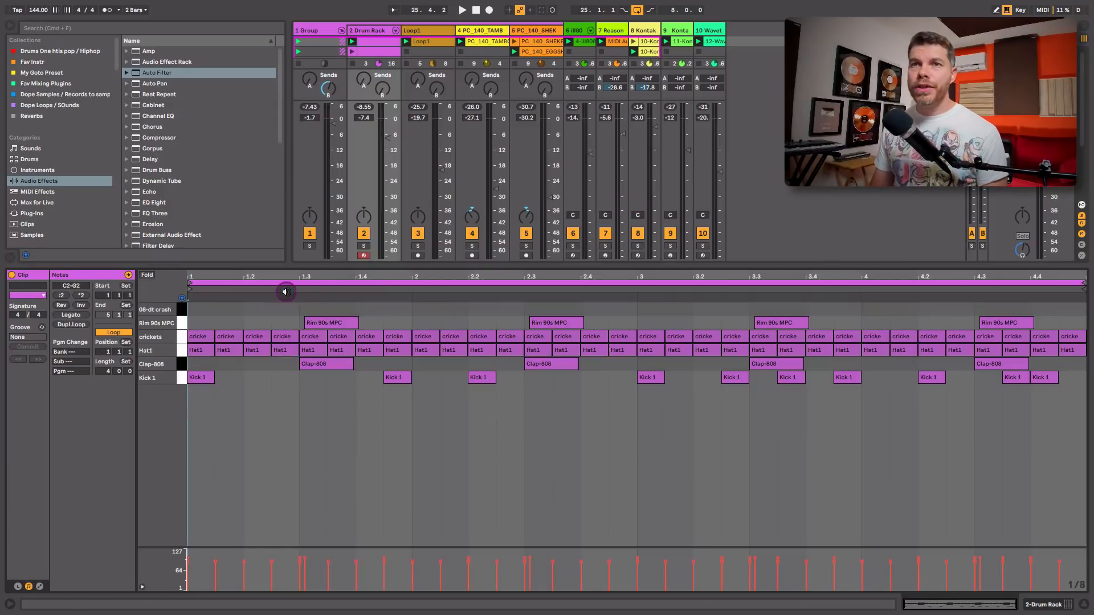
Step: Add an 08-dt crash note at 1.1.1 in the drum clip and lower the crash chain's volume to about -24 dB
{"action": "left_click", "coordinate": [201, 307]}
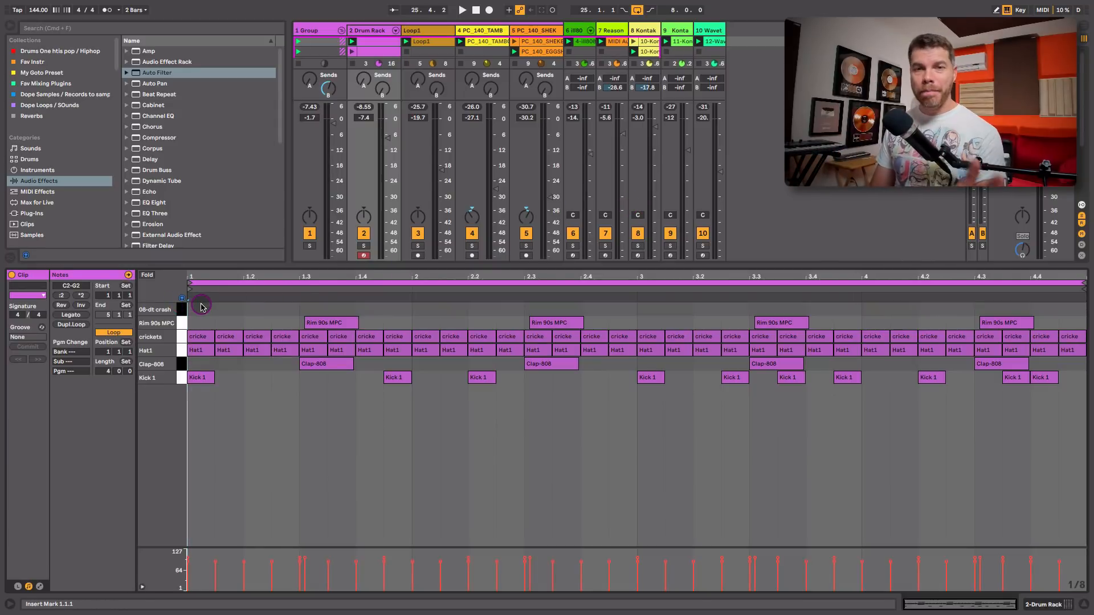
{"action": "double_click", "coordinate": [208, 310]}
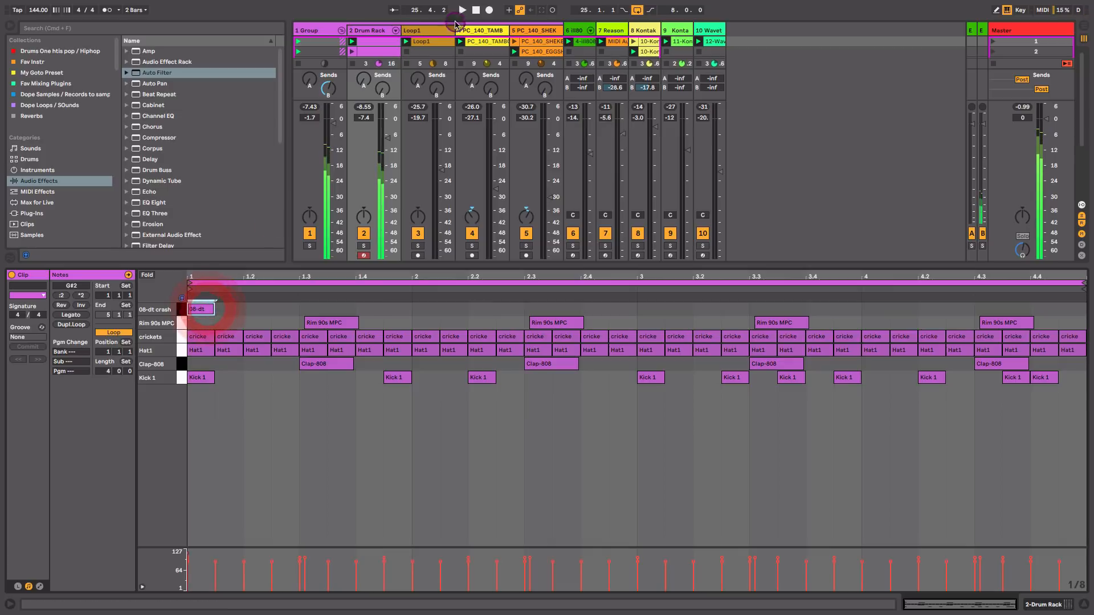
{"action": "left_click", "coordinate": [395, 30]}
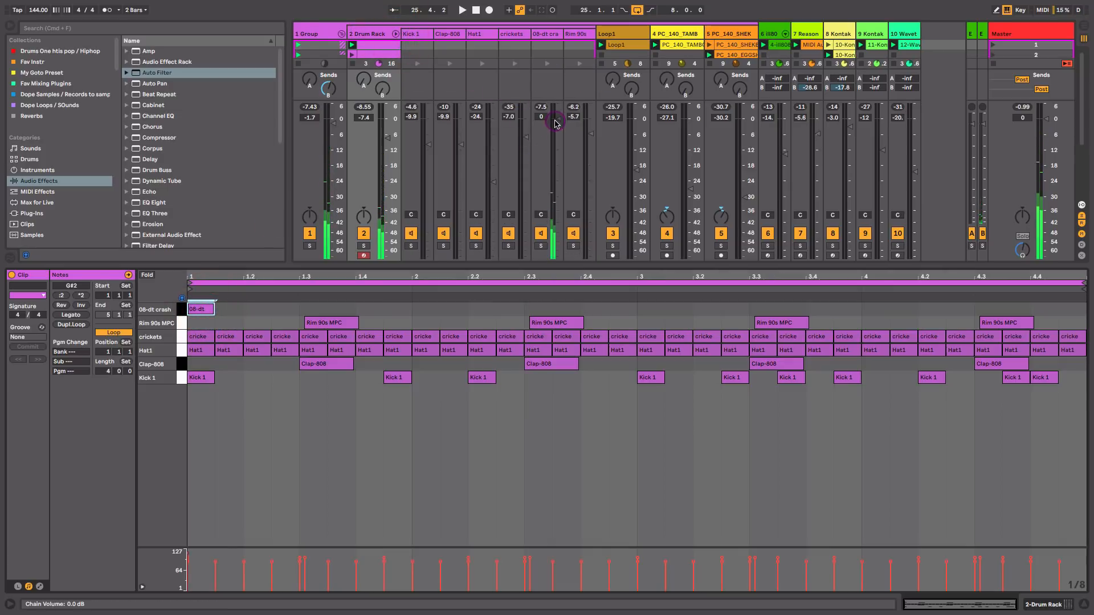
{"action": "left_click_drag", "start_coordinate": [557, 118], "coordinate": [557, 158]}
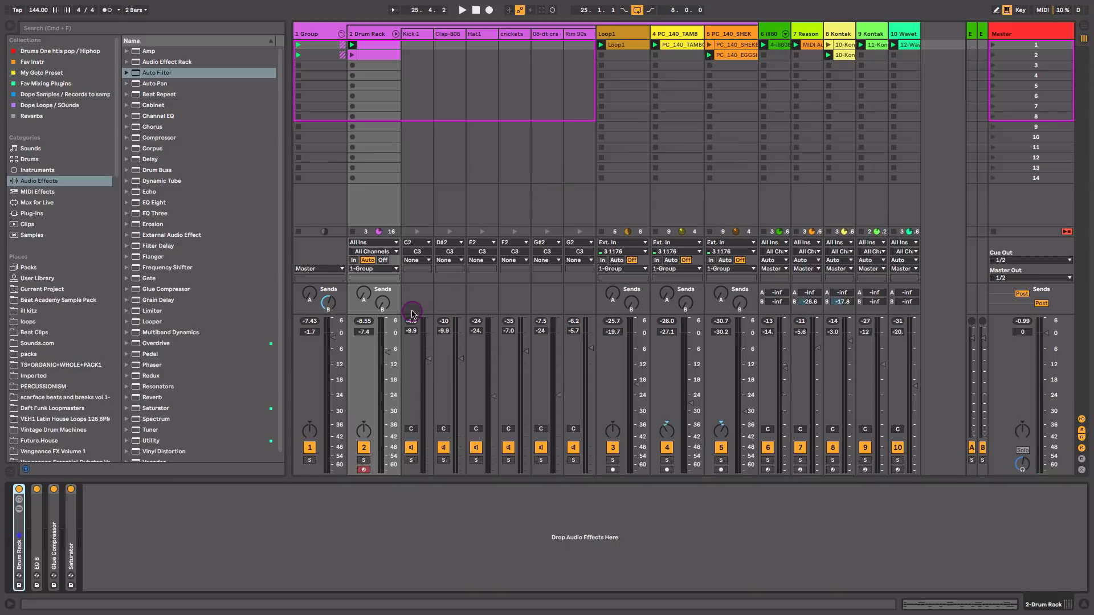
Step: Collapse the Drum Rack chains and the drum group, and raise the Wavetable track's volume to -13.1 dB during playback
{"action": "left_click", "coordinate": [396, 34]}
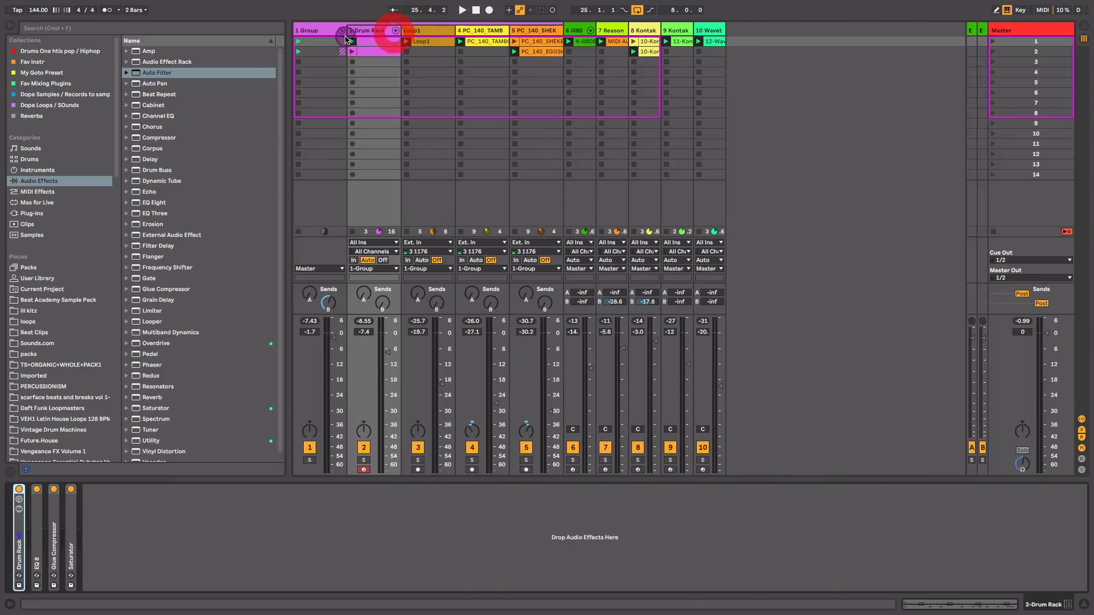
{"action": "left_click", "coordinate": [341, 34]}
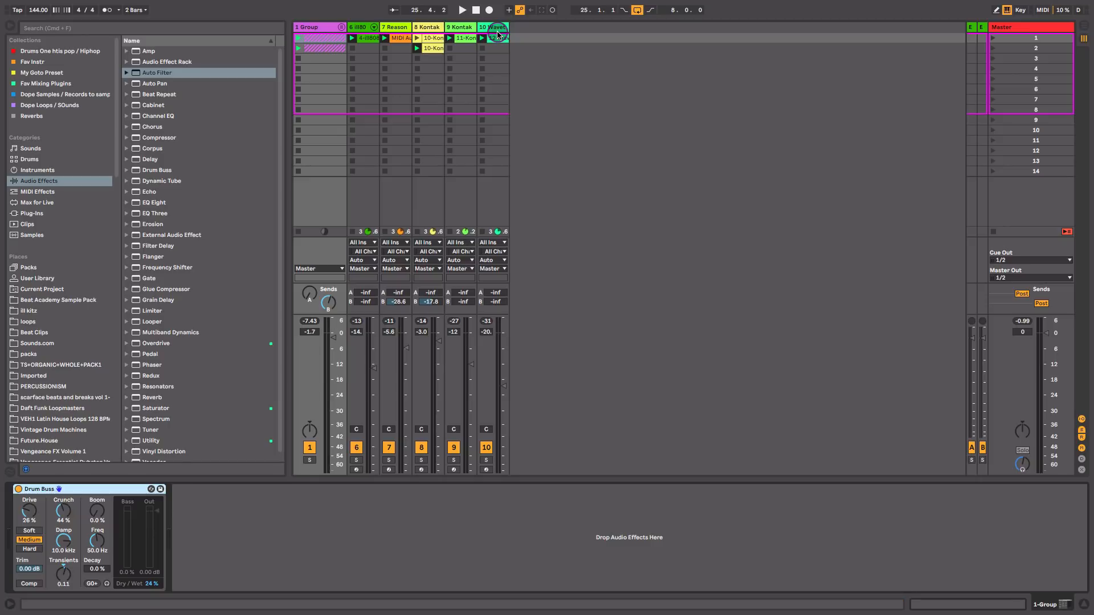
{"action": "key", "text": "space"}
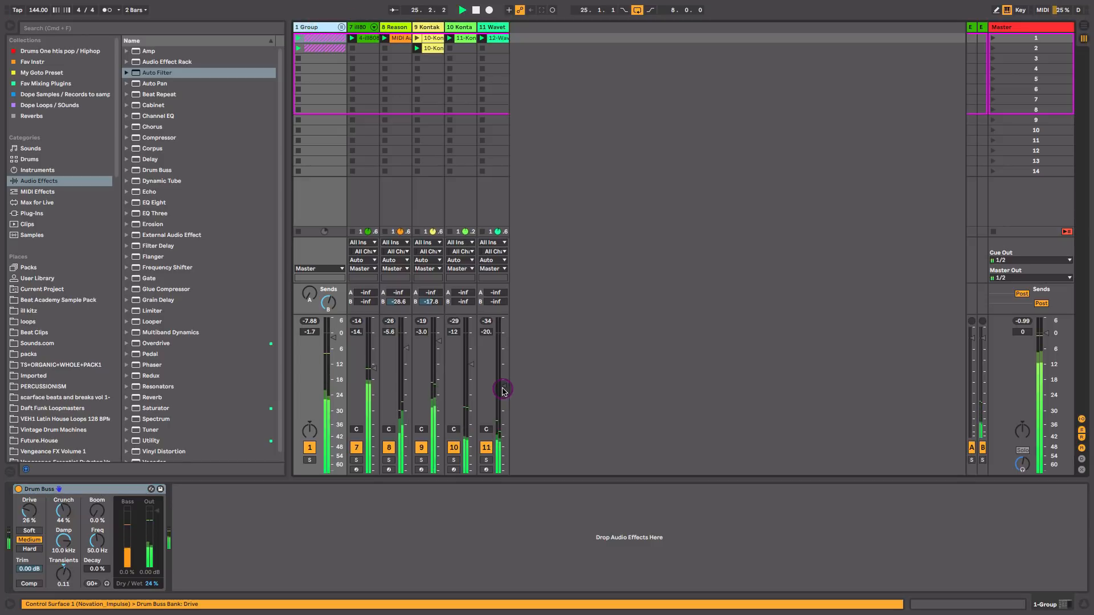
{"action": "left_click_drag", "start_coordinate": [505, 387], "coordinate": [505, 385]}
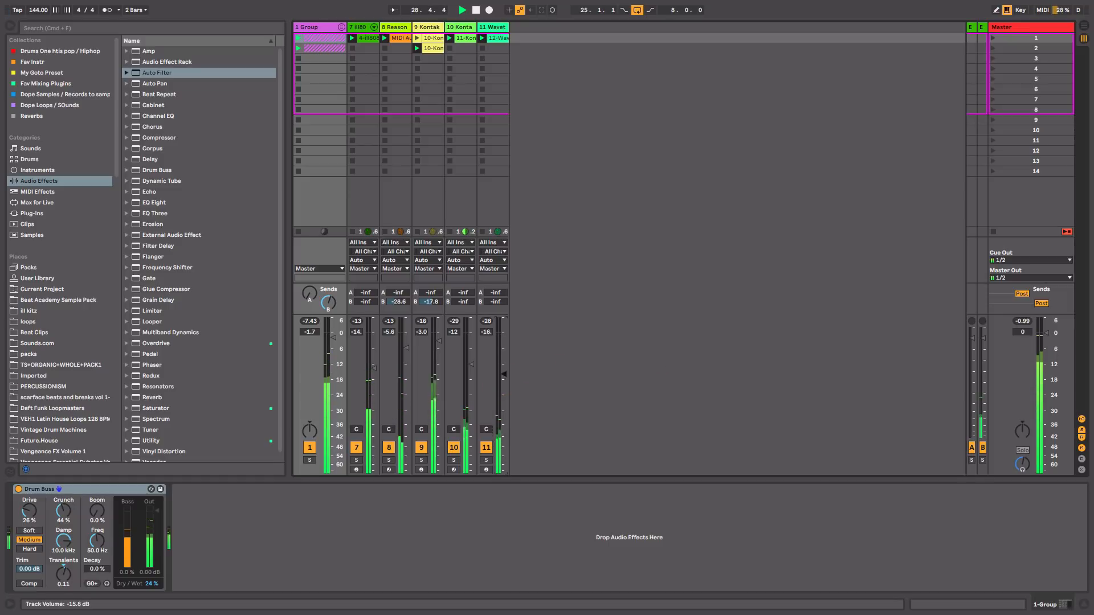
{"action": "left_click_drag", "start_coordinate": [504, 369], "coordinate": [506, 368]}
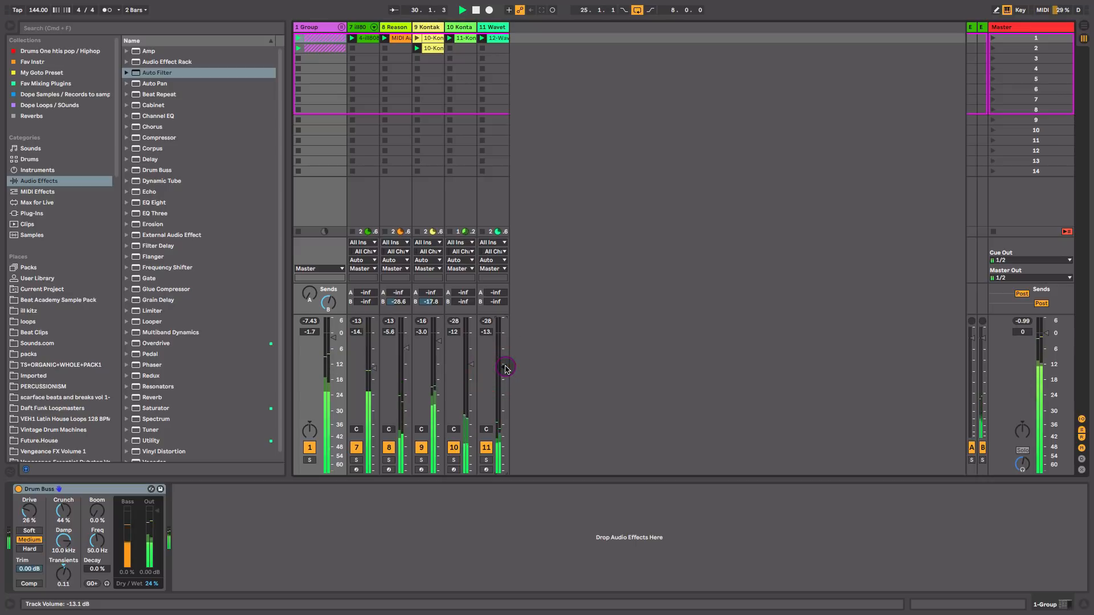